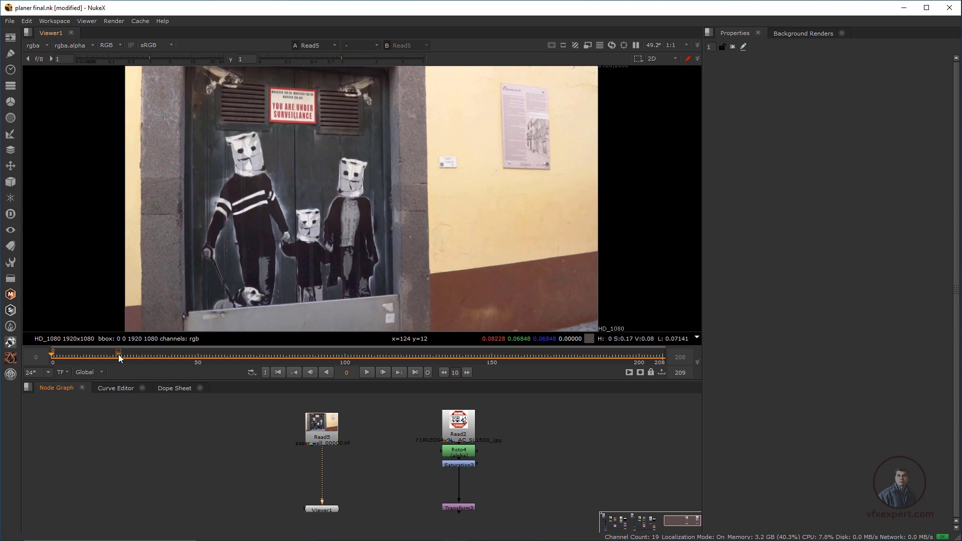
Play the wall footage to preview the camera move, and return to the first frame
{"action": "left_click", "coordinate": [367, 372]}
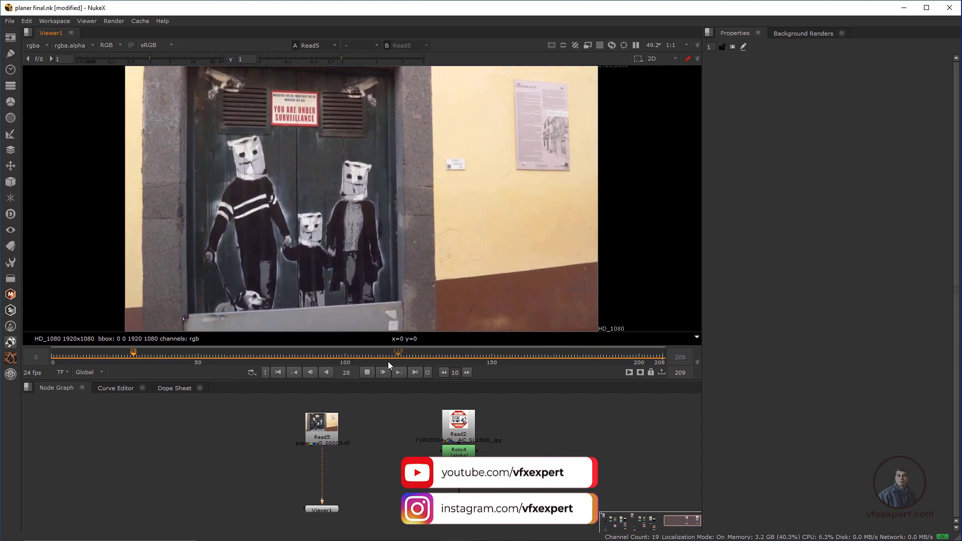
{"action": "left_click", "coordinate": [369, 372]}
{"action": "left_click", "coordinate": [278, 372]}
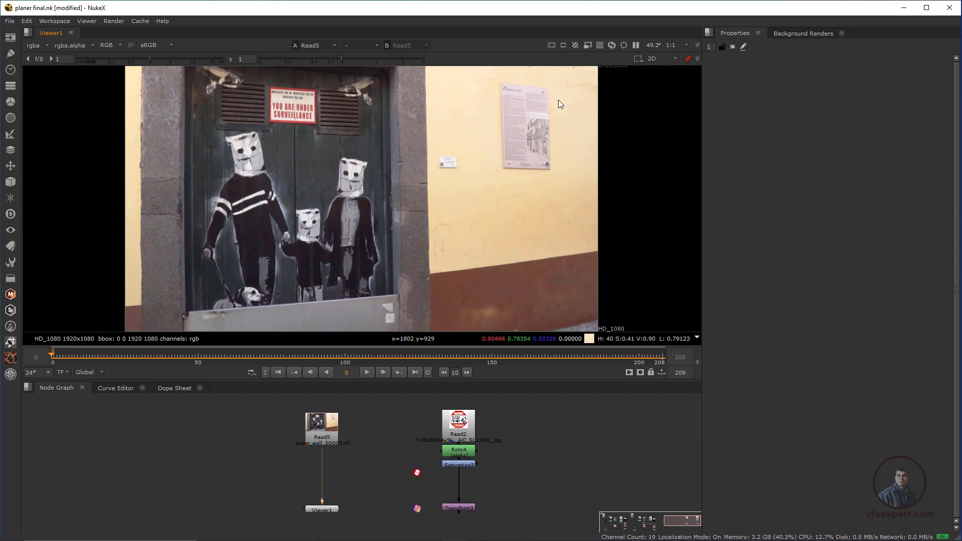
Add a PlanarTracker node after the Read5 footage node
{"action": "left_click", "coordinate": [328, 429]}
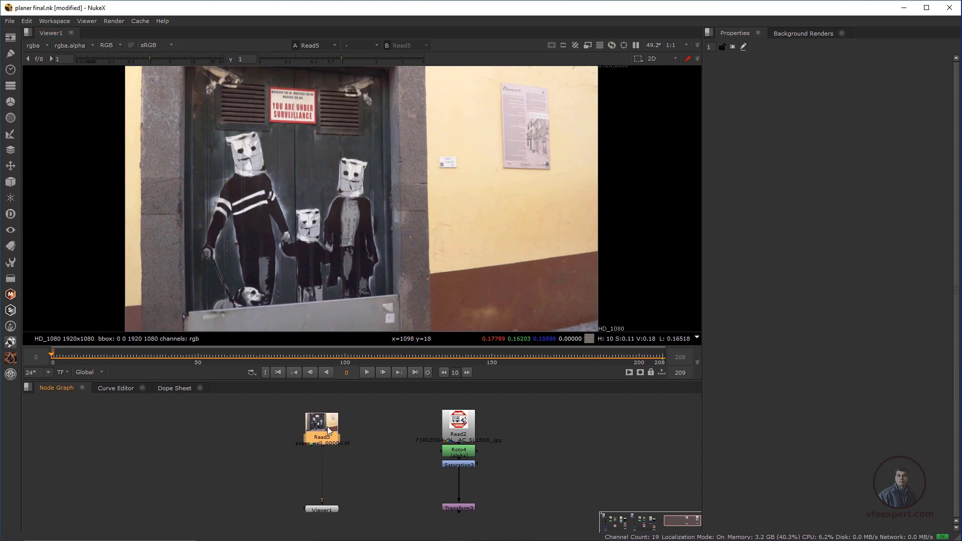
{"action": "key", "text": "Tab"}
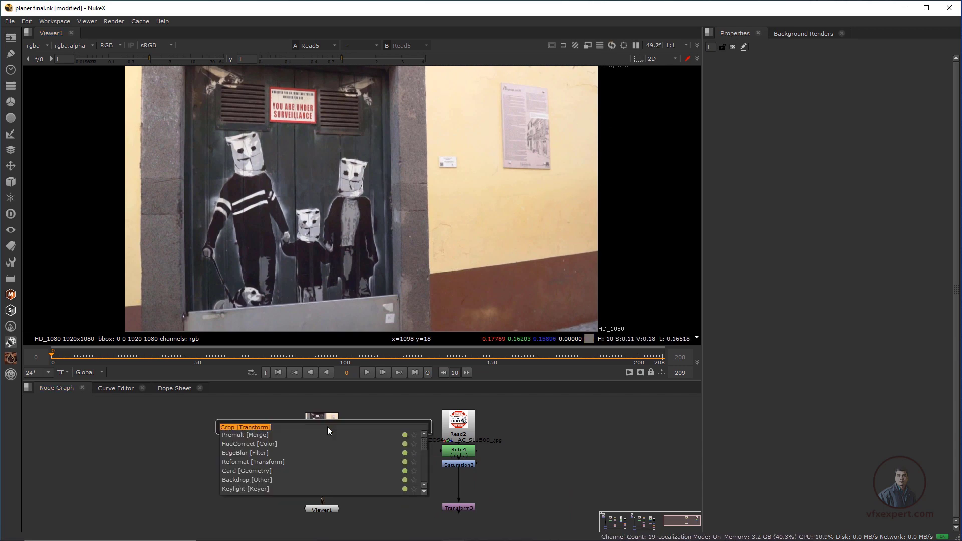
{"action": "type", "text": "pla"}
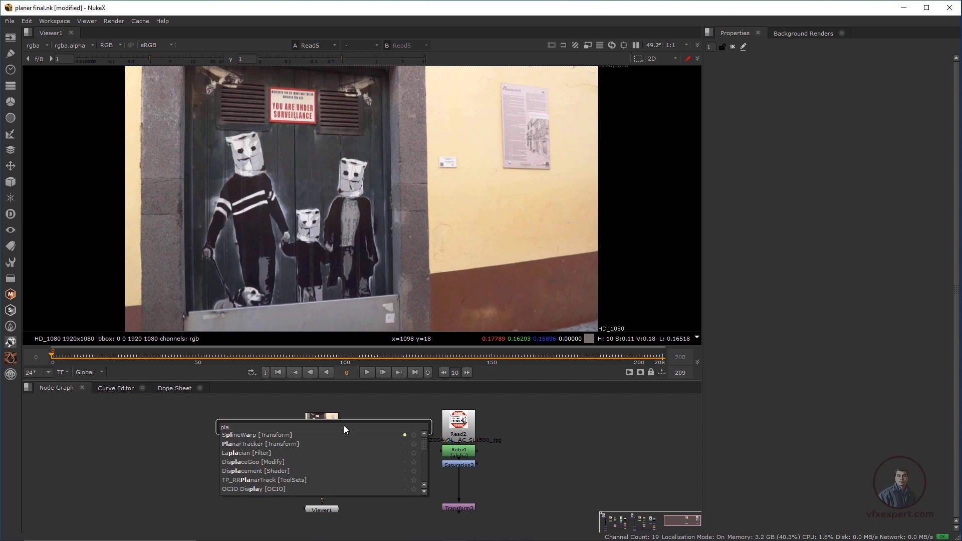
{"action": "left_click", "coordinate": [249, 443]}
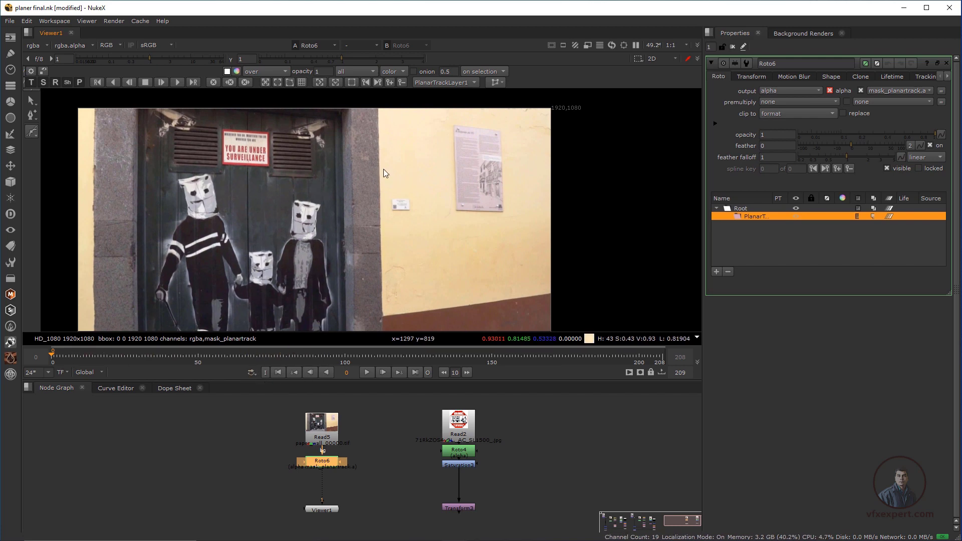
Draw a cusped rectangle over the yellow wall around the poster as the tracking shape
{"action": "right_click", "coordinate": [32, 133]}
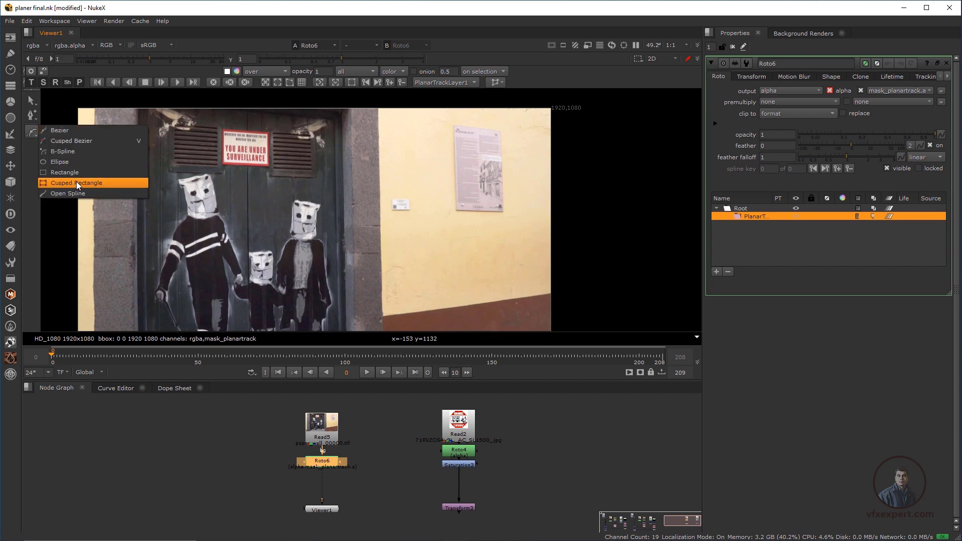
{"action": "left_click", "coordinate": [77, 183]}
{"action": "left_click_drag", "start_coordinate": [386, 120], "coordinate": [541, 270]}
Reshape the rectangle's four corners to follow the perspective of the yellow wall, keeping them inside the frame
{"action": "scroll", "coordinate": [377, 124], "scroll_direction": "up", "scroll_amount": 3}
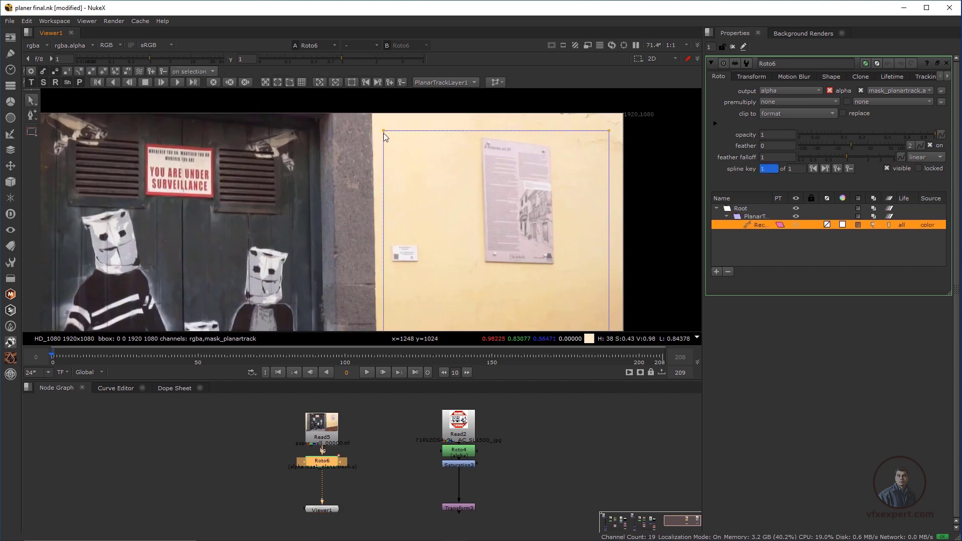
{"action": "left_click_drag", "start_coordinate": [383, 131], "coordinate": [377, 126]}
{"action": "middle_click_drag", "start_coordinate": [380, 306], "coordinate": [380, 222]}
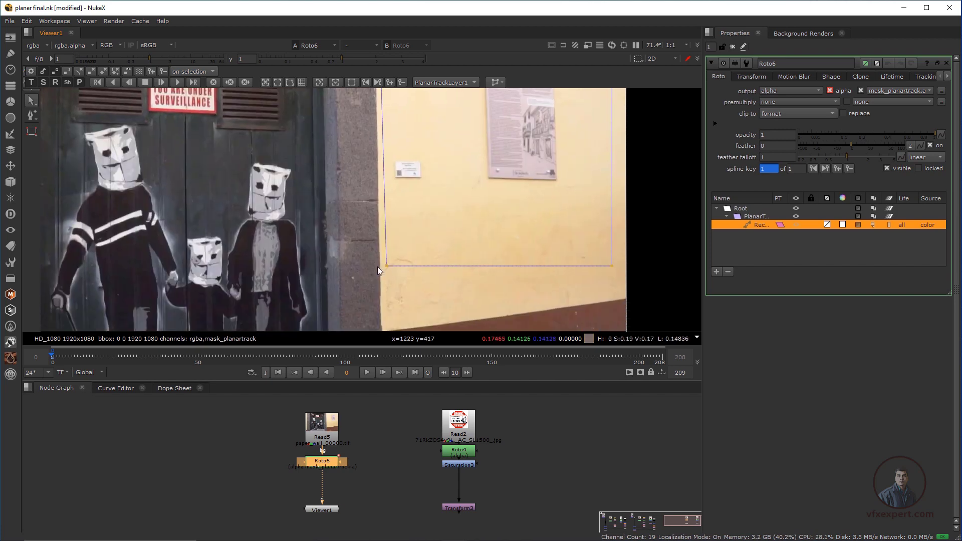
{"action": "left_click_drag", "start_coordinate": [383, 265], "coordinate": [382, 282]}
{"action": "scroll", "coordinate": [597, 293], "scroll_direction": "down", "scroll_amount": 1}
{"action": "middle_click_drag", "start_coordinate": [597, 293], "coordinate": [450, 302]}
{"action": "left_click_drag", "start_coordinate": [460, 277], "coordinate": [469, 266]}
{"action": "middle_click_drag", "start_coordinate": [454, 170], "coordinate": [448, 208]}
{"action": "left_click_drag", "start_coordinate": [454, 137], "coordinate": [462, 151]}
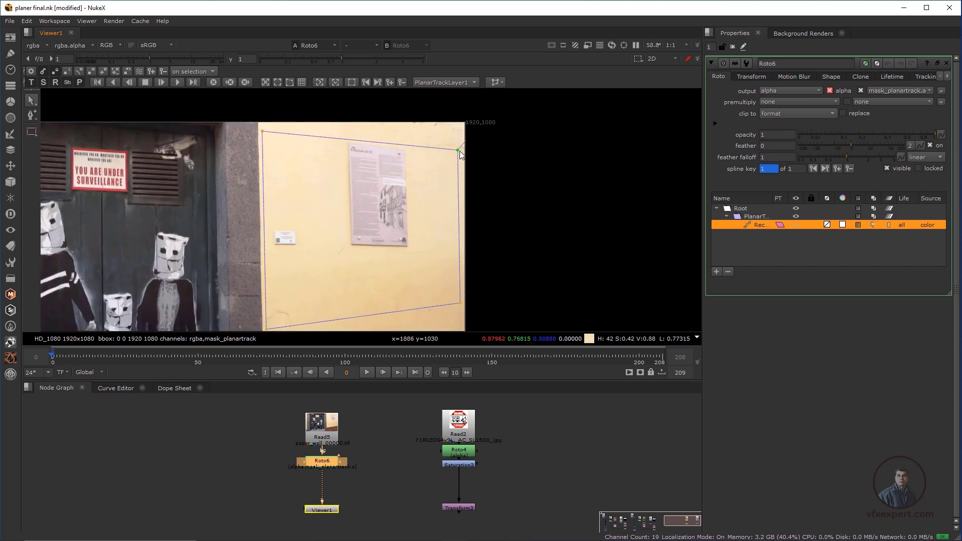
Track the wall shape forward to the last frame, 208
{"action": "middle_click_drag", "start_coordinate": [363, 284], "coordinate": [386, 255]}
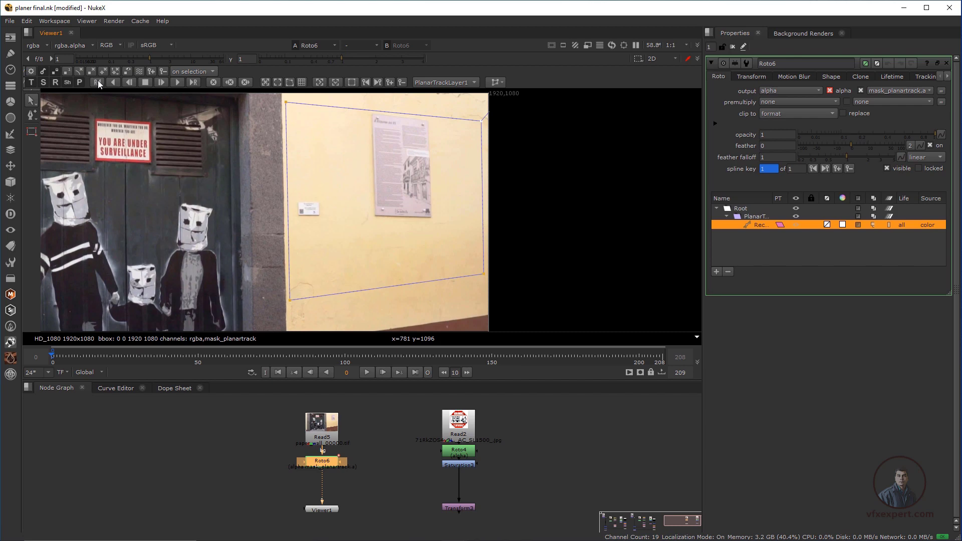
{"action": "left_click", "coordinate": [179, 83]}
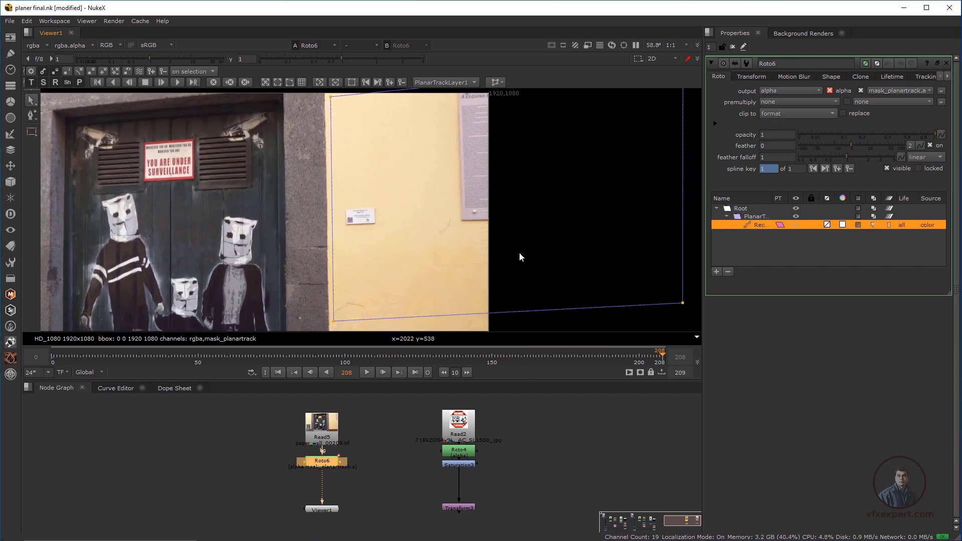
Scrub and play through the tracked frames to check how the shape follows the wall
{"action": "scroll", "coordinate": [519, 254], "scroll_direction": "down", "scroll_amount": 2}
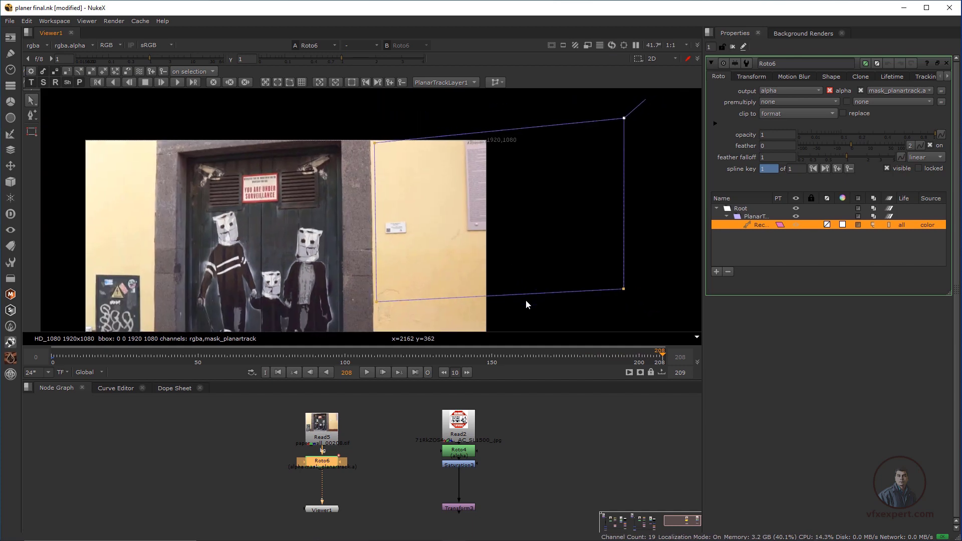
{"action": "left_click", "coordinate": [464, 356]}
{"action": "left_click_drag", "start_coordinate": [465, 355], "coordinate": [172, 353]}
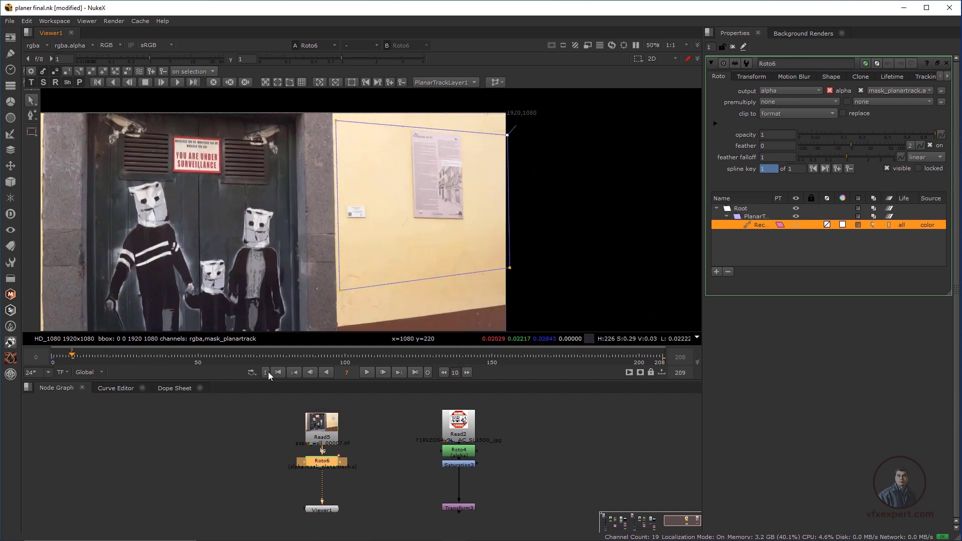
{"action": "left_click", "coordinate": [278, 373]}
{"action": "left_click", "coordinate": [367, 372]}
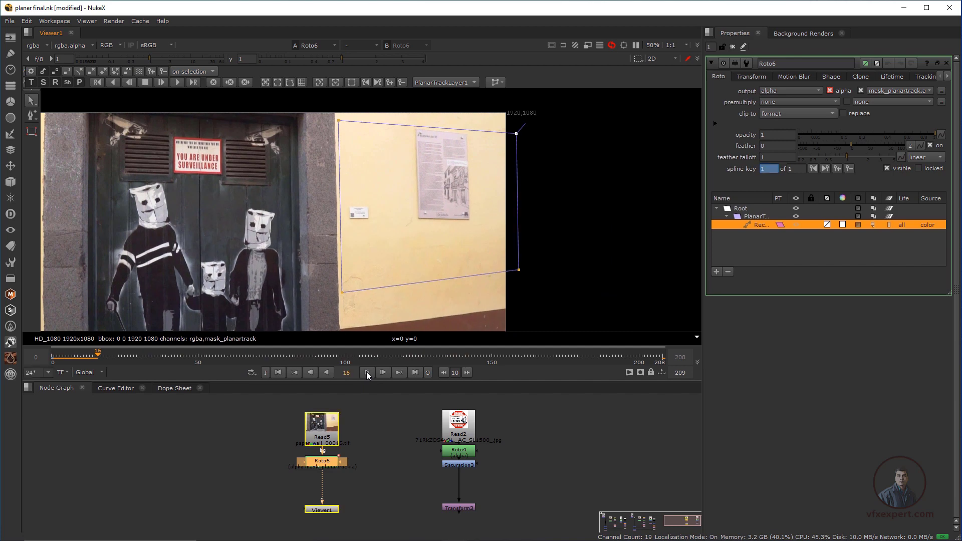
{"action": "left_click", "coordinate": [366, 372]}
{"action": "left_click_drag", "start_coordinate": [128, 356], "coordinate": [52, 356]}
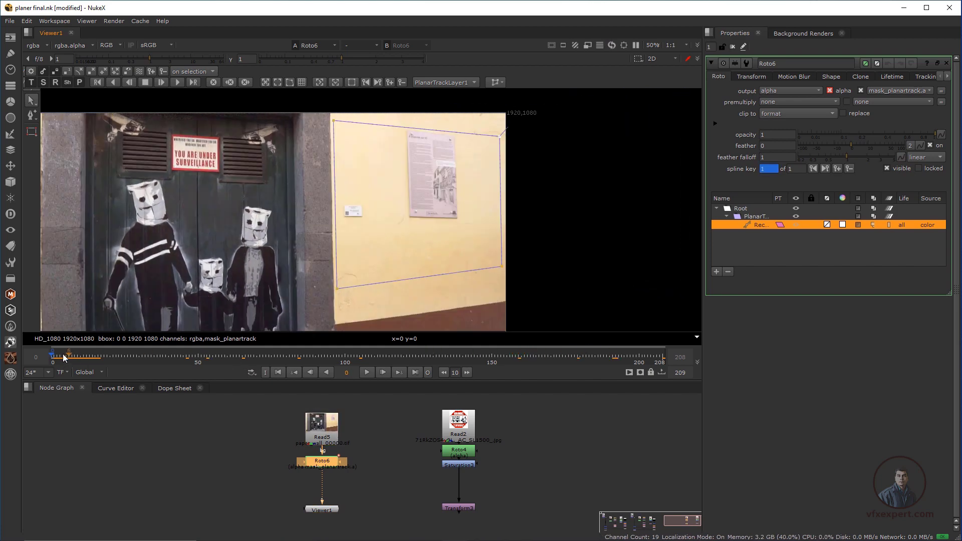
{"action": "scroll", "coordinate": [443, 147], "scroll_direction": "up", "scroll_amount": 2}
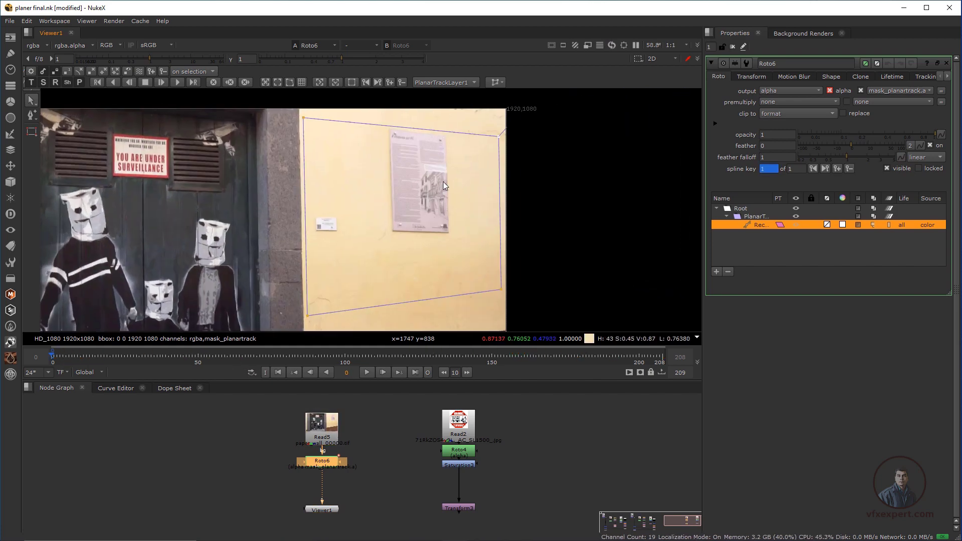
{"action": "middle_click_drag", "start_coordinate": [443, 182], "coordinate": [434, 187]}
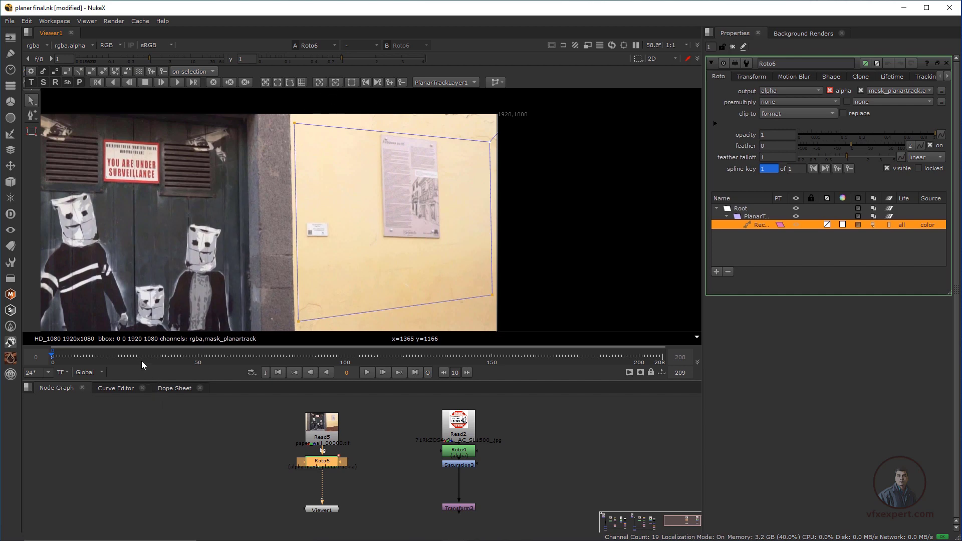
{"action": "left_click_drag", "start_coordinate": [142, 357], "coordinate": [174, 360]}
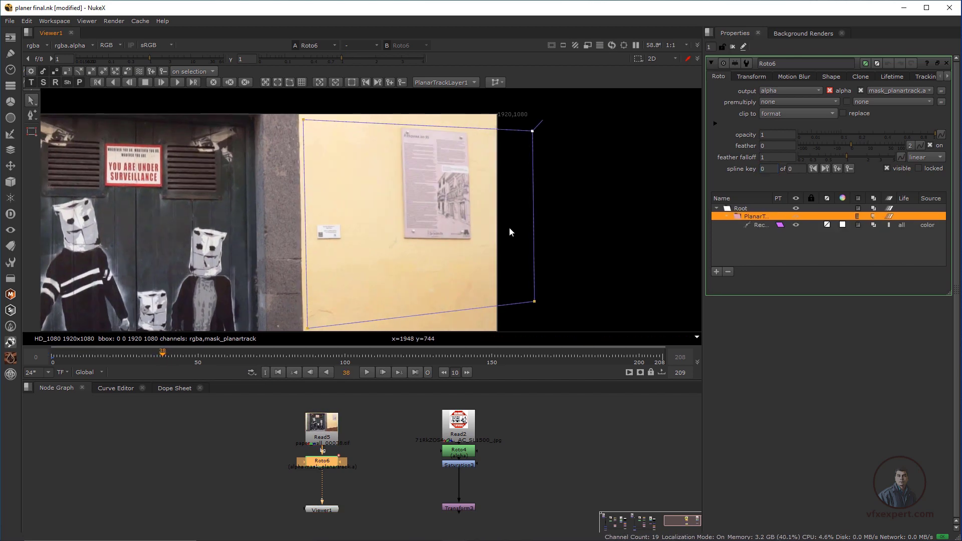
Show the planar surface overlay at the first frame and move its two upper corners to the wall's upper corners
{"action": "left_click", "coordinate": [321, 82]}
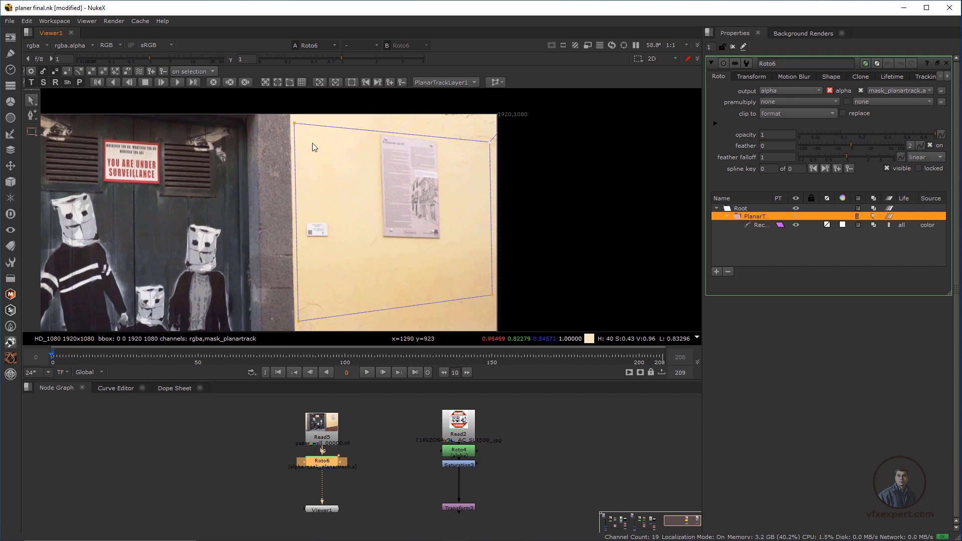
{"action": "left_click", "coordinate": [290, 83]}
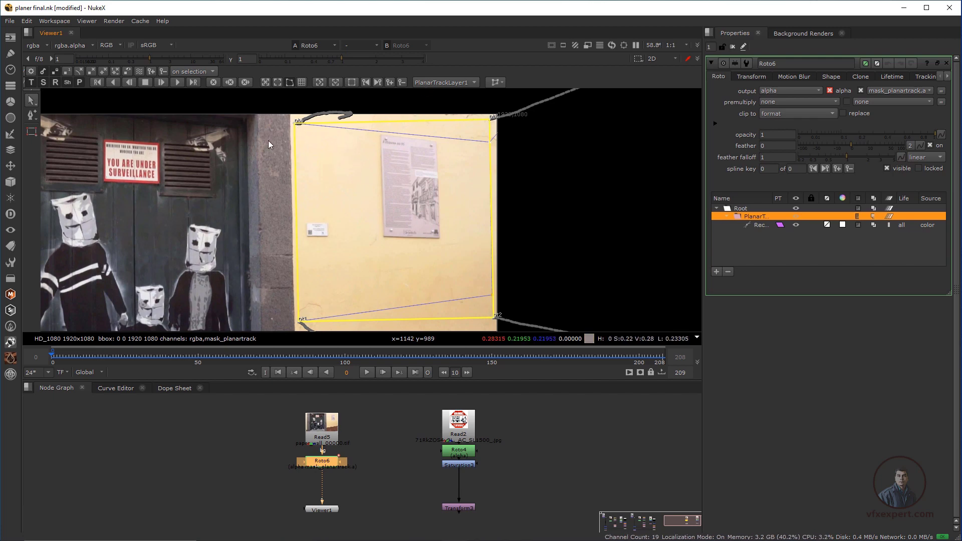
{"action": "scroll", "coordinate": [353, 119], "scroll_direction": "up", "scroll_amount": 2}
{"action": "mouse_move", "coordinate": [341, 154]}
{"action": "middle_mouse_down"}
{"action": "mouse_move", "coordinate": [347, 166]}
{"action": "mouse_move", "coordinate": [333, 169]}
{"action": "middle_mouse_up"}
{"action": "scroll", "coordinate": [478, 164], "scroll_direction": "down", "scroll_amount": 1}
{"action": "middle_click_drag", "start_coordinate": [499, 178], "coordinate": [453, 177]}
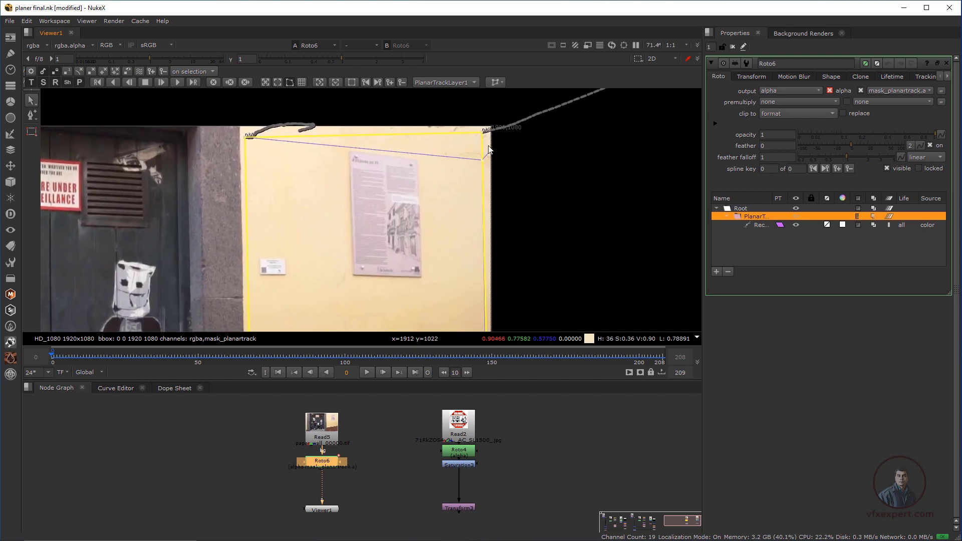
{"action": "mouse_move", "coordinate": [484, 133]}
{"action": "left_mouse_down"}
{"action": "mouse_move", "coordinate": [489, 151]}
{"action": "mouse_move", "coordinate": [489, 127]}
{"action": "left_mouse_up"}
{"action": "left_click_drag", "start_coordinate": [250, 135], "coordinate": [240, 128]}
Move the planar surface's two lower corners down to the line where the yellow wall meets the brown base
{"action": "middle_click_drag", "start_coordinate": [306, 313], "coordinate": [350, 193]}
{"action": "scroll", "coordinate": [363, 244], "scroll_direction": "up", "scroll_amount": 2}
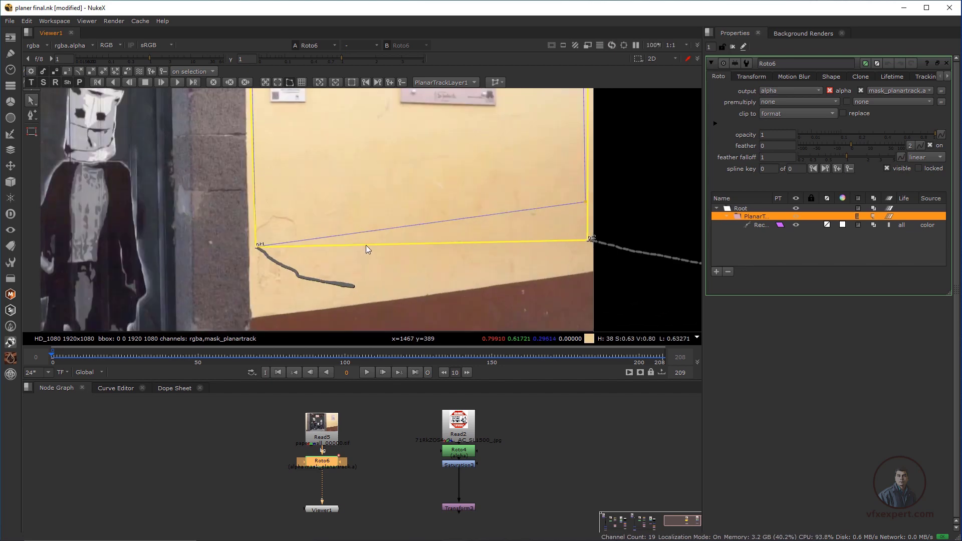
{"action": "middle_click_drag", "start_coordinate": [366, 245], "coordinate": [381, 214]}
{"action": "left_click_drag", "start_coordinate": [273, 216], "coordinate": [270, 286]}
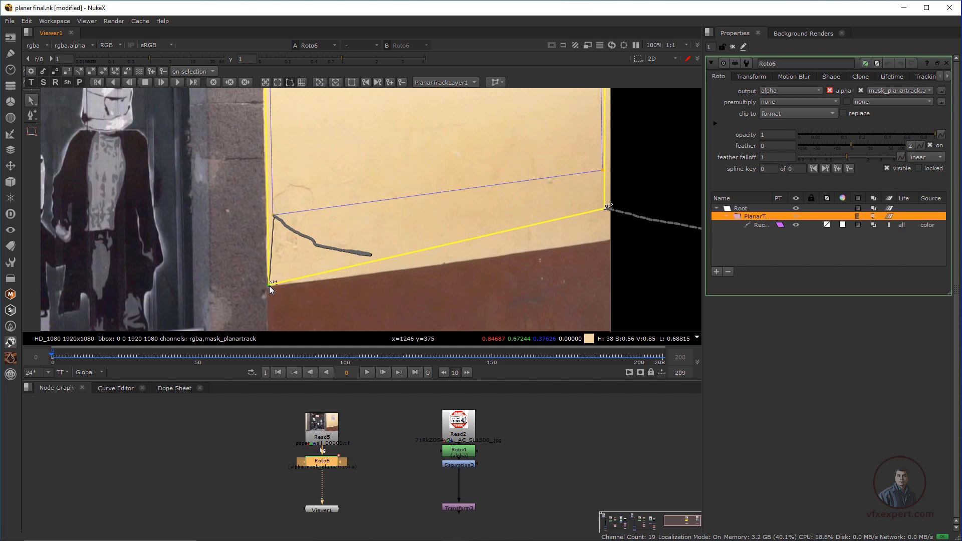
{"action": "scroll", "coordinate": [361, 265], "scroll_direction": "down", "scroll_amount": 2}
{"action": "middle_click_drag", "start_coordinate": [432, 243], "coordinate": [298, 251]}
{"action": "scroll", "coordinate": [402, 234], "scroll_direction": "up", "scroll_amount": 2}
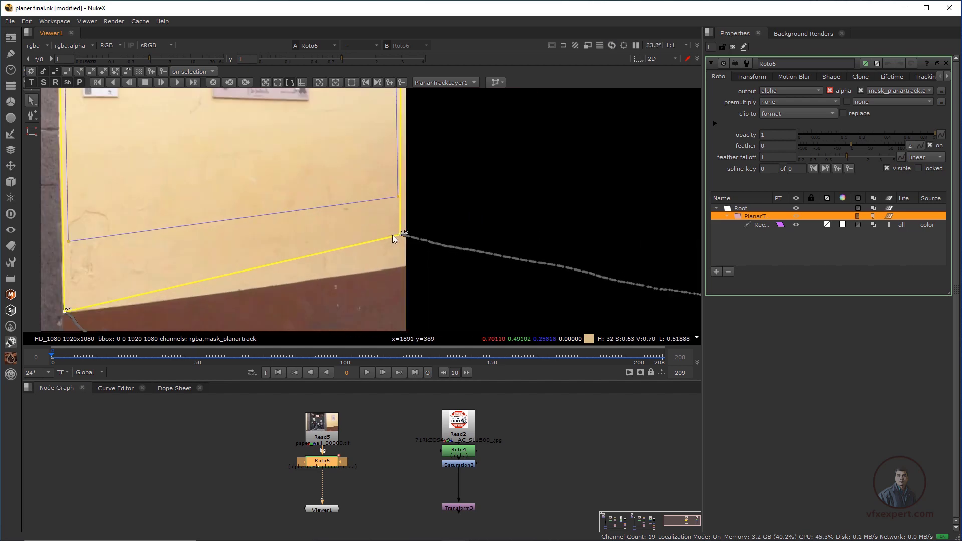
{"action": "scroll", "coordinate": [394, 237], "scroll_direction": "up", "scroll_amount": 2}
{"action": "left_click_drag", "start_coordinate": [402, 235], "coordinate": [408, 271]}
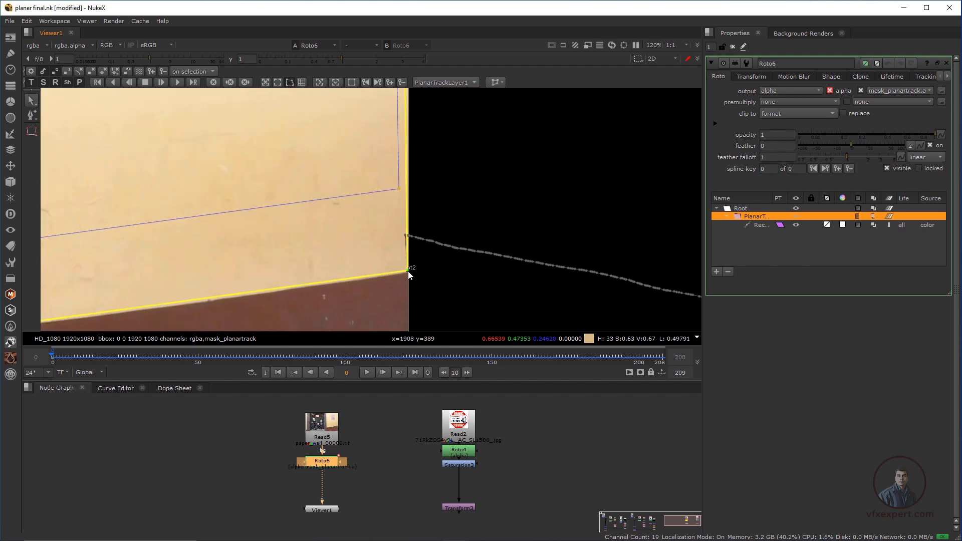
{"action": "scroll", "coordinate": [458, 217], "scroll_direction": "down", "scroll_amount": 5}
{"action": "scroll", "coordinate": [440, 173], "scroll_direction": "up", "scroll_amount": 1}
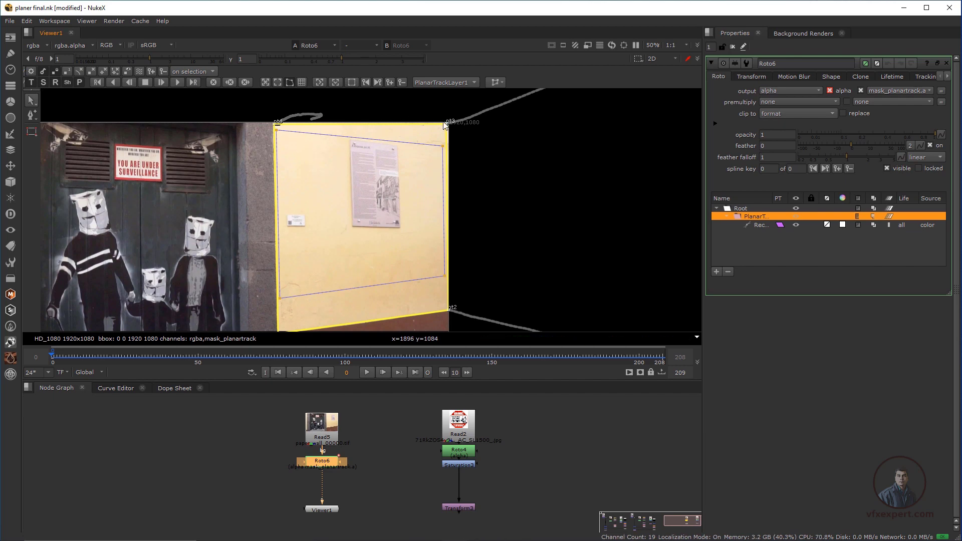
Fine-tune the planar surface's upper-right corner to meet the top-right corner of the image
{"action": "scroll", "coordinate": [446, 143], "scroll_direction": "up", "scroll_amount": 3}
{"action": "scroll", "coordinate": [407, 191], "scroll_direction": "down", "scroll_amount": 1}
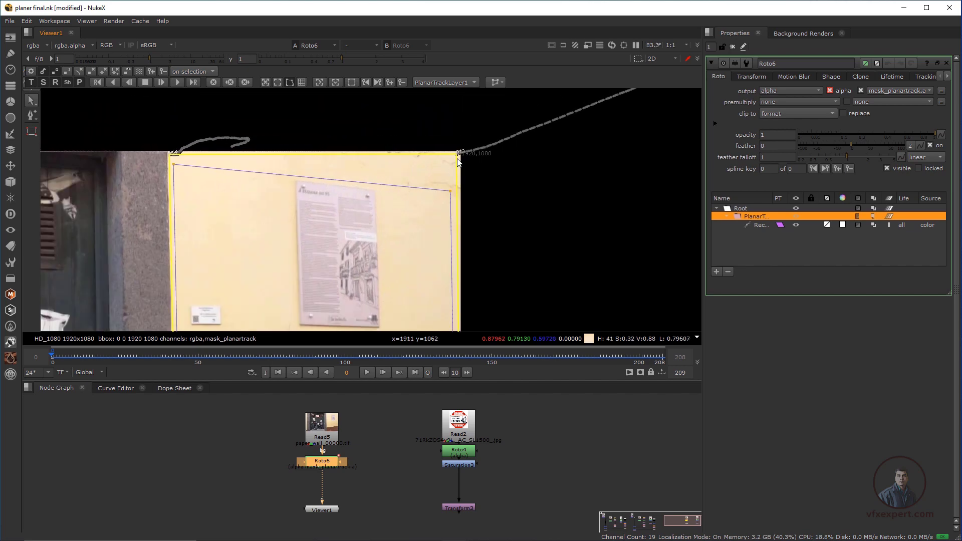
{"action": "left_click_drag", "start_coordinate": [458, 164], "coordinate": [460, 157]}
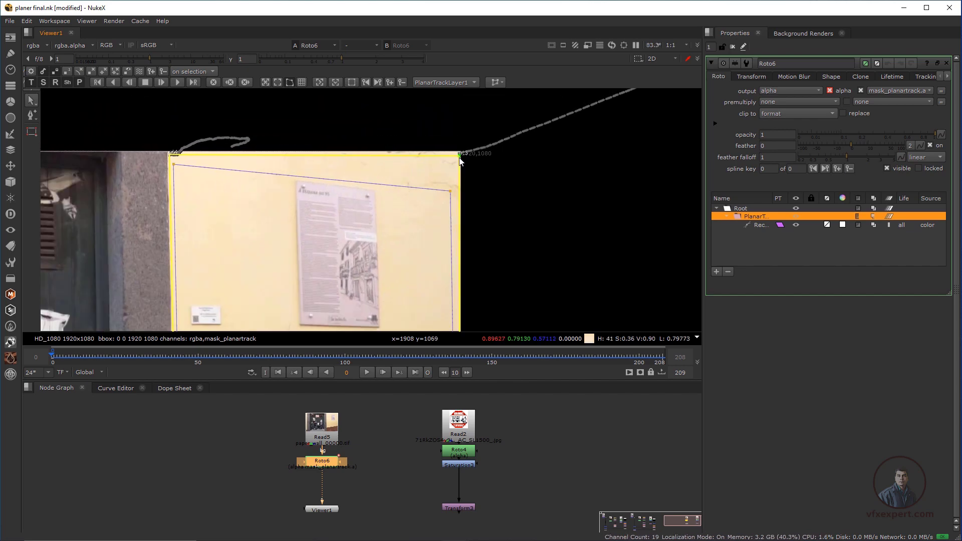
{"action": "scroll", "coordinate": [453, 170], "scroll_direction": "down", "scroll_amount": 6}
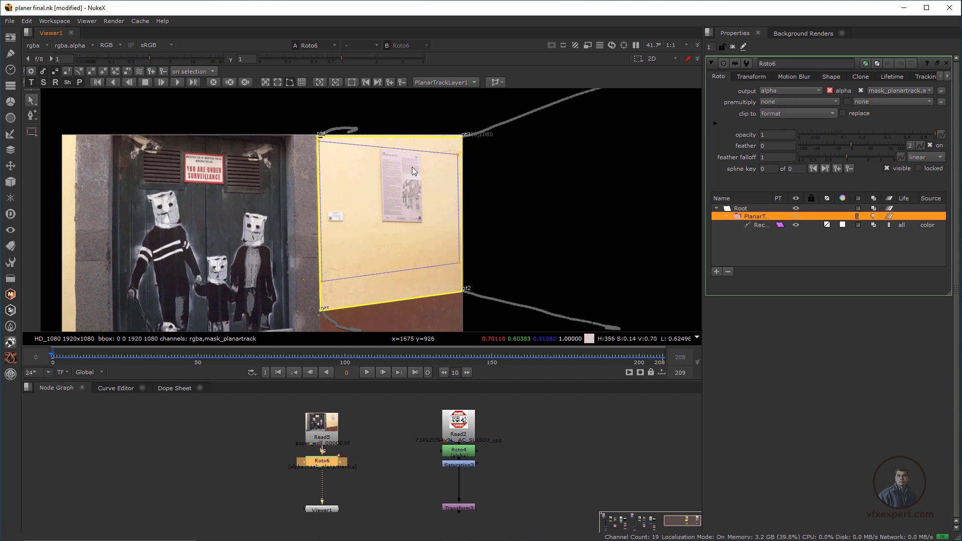
Display the perspective grid of the planar surface over the footage
{"action": "left_click", "coordinate": [302, 82]}
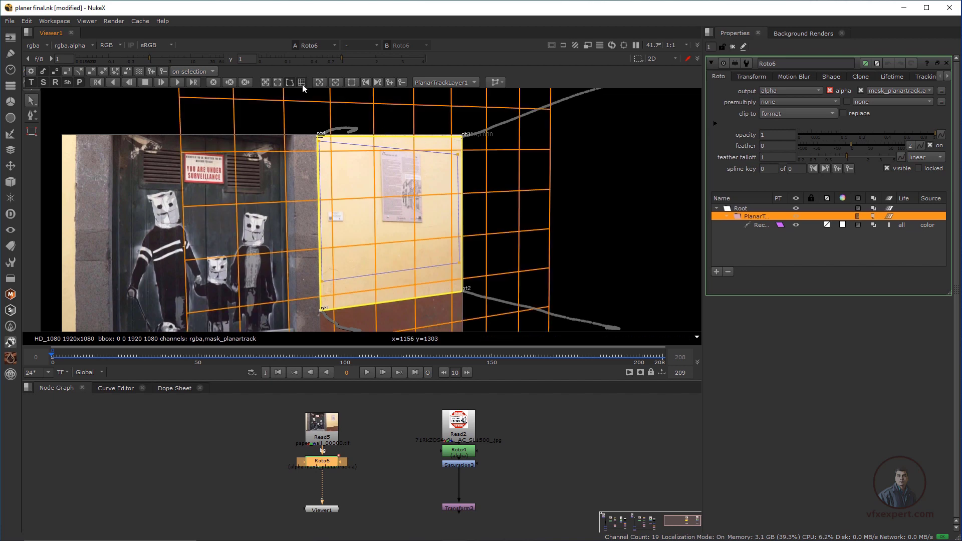
{"action": "scroll", "coordinate": [435, 221], "scroll_direction": "down", "scroll_amount": 2}
{"action": "middle_click_drag", "start_coordinate": [440, 250], "coordinate": [450, 255]}
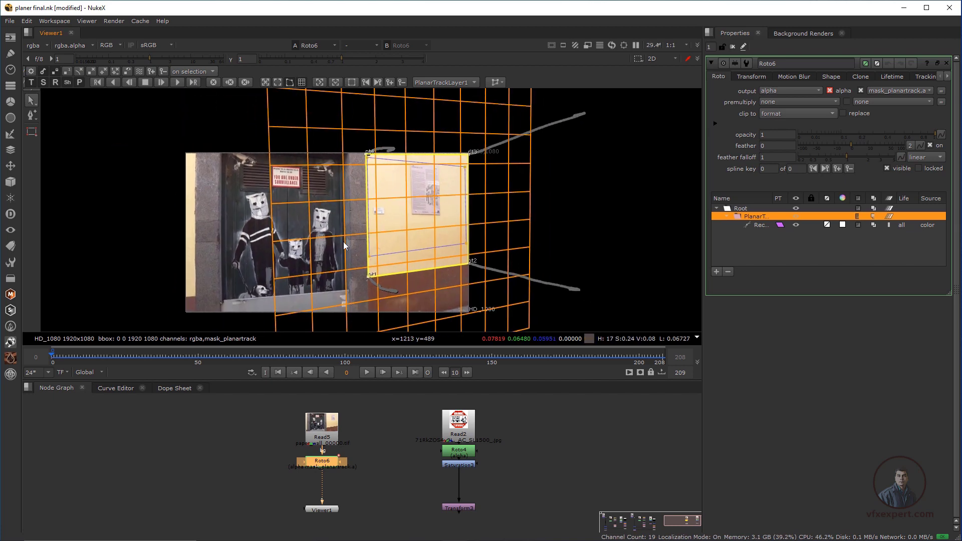
{"action": "scroll", "coordinate": [414, 190], "scroll_direction": "up", "scroll_amount": 4}
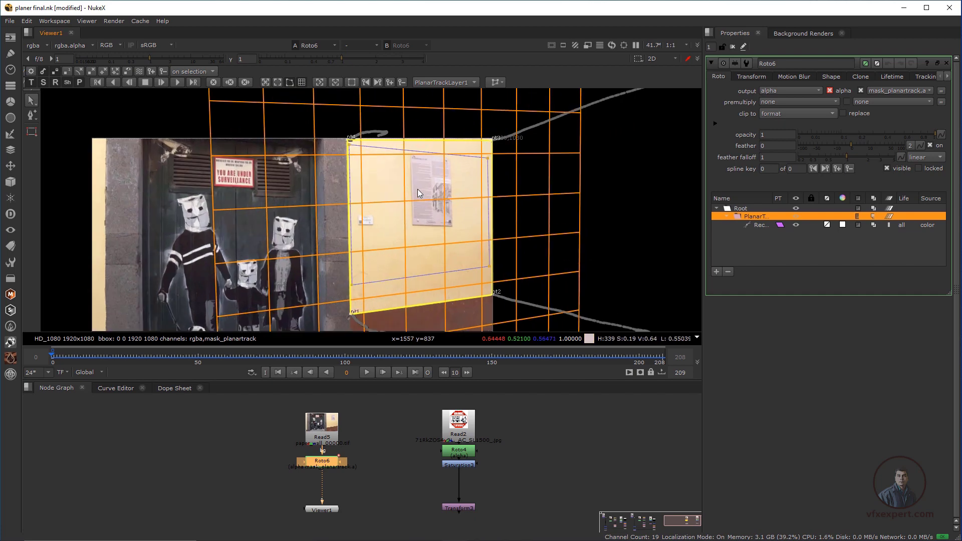
Nudge the planar surface's upper-left corner onto the wall edge at the top of the image, checking the grid alignment
{"action": "middle_click_drag", "start_coordinate": [369, 196], "coordinate": [379, 201]}
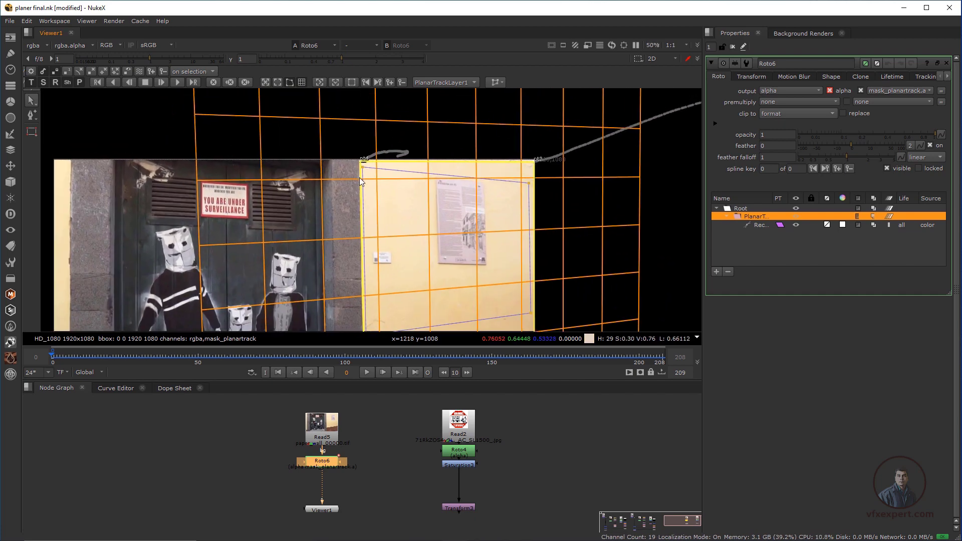
{"action": "scroll", "coordinate": [362, 162], "scroll_direction": "up", "scroll_amount": 4}
{"action": "left_click_drag", "start_coordinate": [362, 163], "coordinate": [359, 157]}
{"action": "scroll", "coordinate": [360, 155], "scroll_direction": "down", "scroll_amount": 4}
{"action": "middle_click_drag", "start_coordinate": [520, 299], "coordinate": [525, 266]}
{"action": "scroll", "coordinate": [515, 234], "scroll_direction": "down", "scroll_amount": 1}
{"action": "scroll", "coordinate": [521, 236], "scroll_direction": "down", "scroll_amount": 2}
{"action": "scroll", "coordinate": [536, 256], "scroll_direction": "up", "scroll_amount": 2}
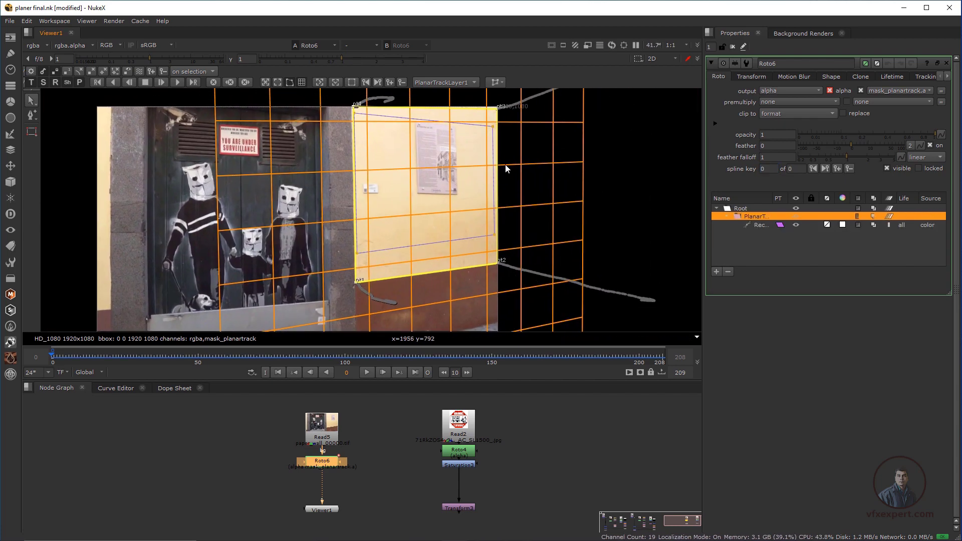
Hide the planar surface's perspective grid and briefly collapse the Roto6 properties to check the clean footage
{"action": "scroll", "coordinate": [467, 235], "scroll_direction": "down", "scroll_amount": 2}
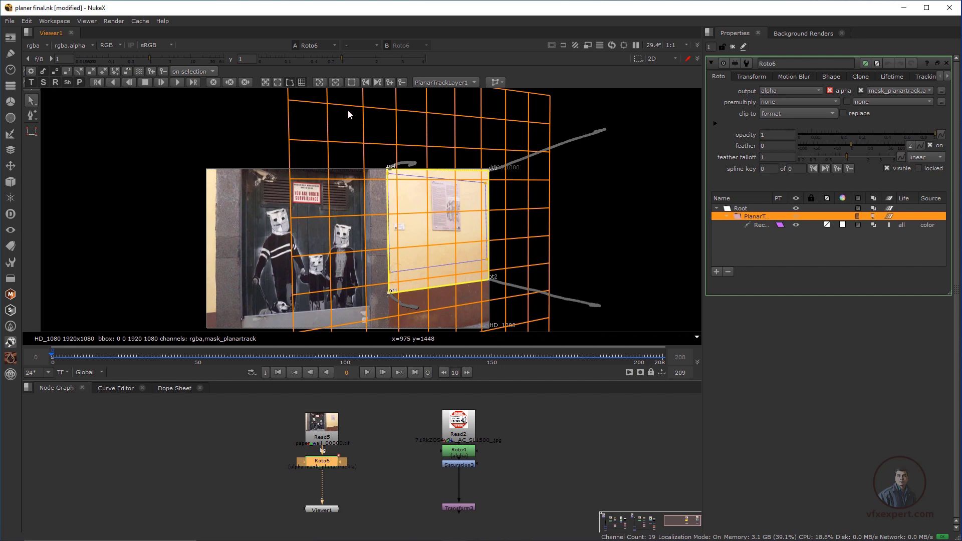
{"action": "left_click", "coordinate": [302, 82]}
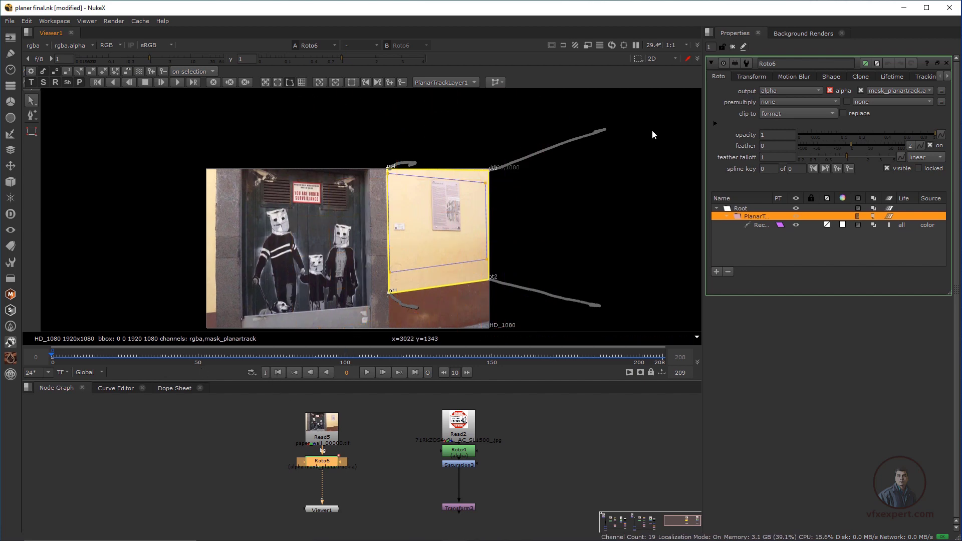
{"action": "left_click", "coordinate": [712, 63]}
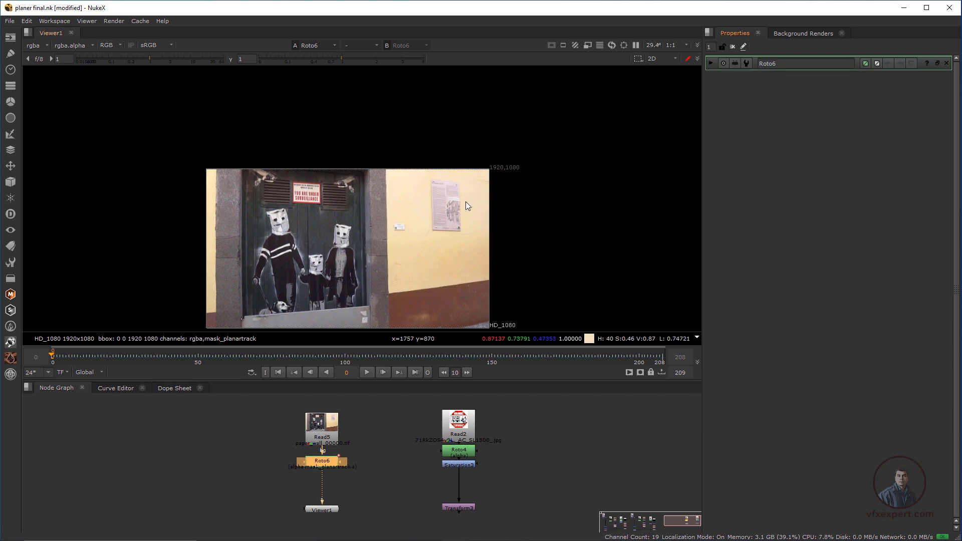
{"action": "scroll", "coordinate": [471, 205], "scroll_direction": "up", "scroll_amount": 1}
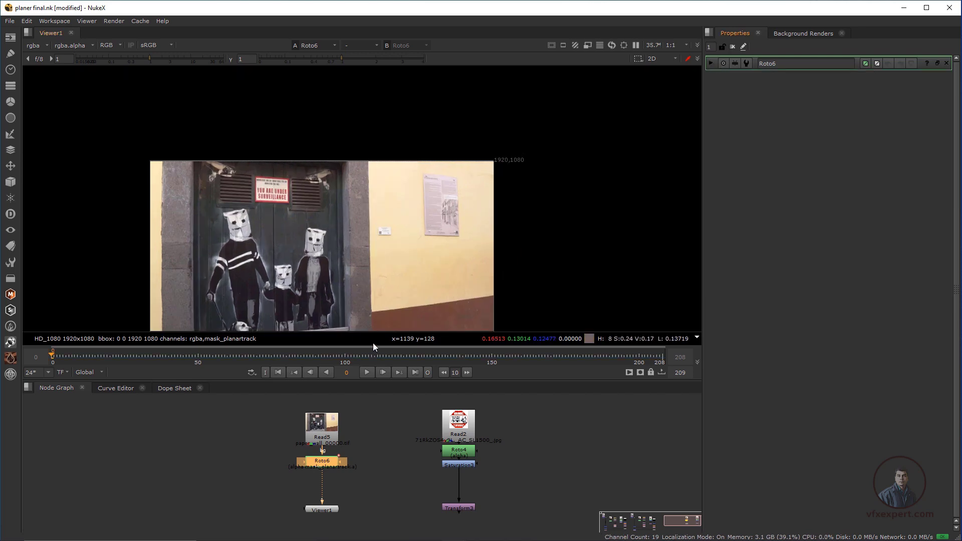
{"action": "left_click", "coordinate": [711, 63]}
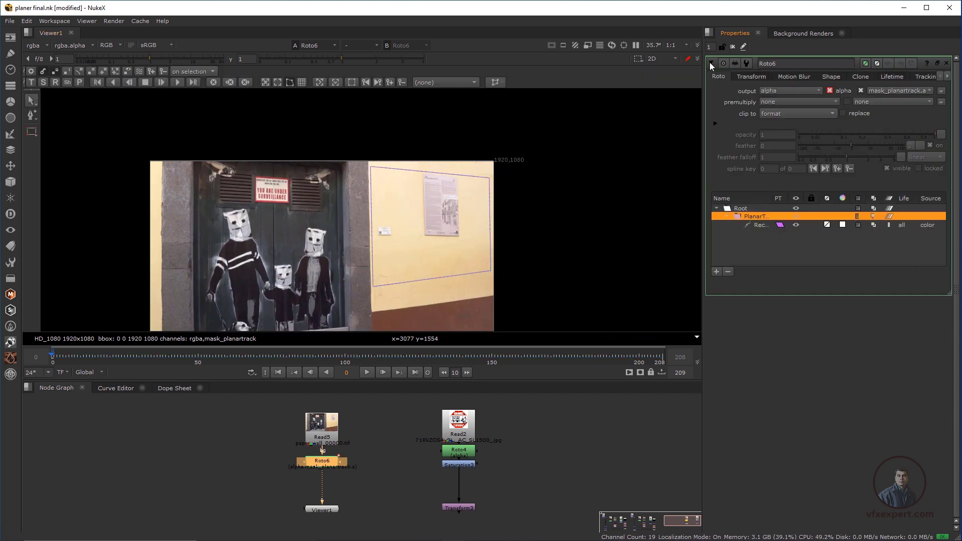
Hide the planar surface outline of the planar track layer and return to the first frame
{"action": "left_click", "coordinate": [756, 227]}
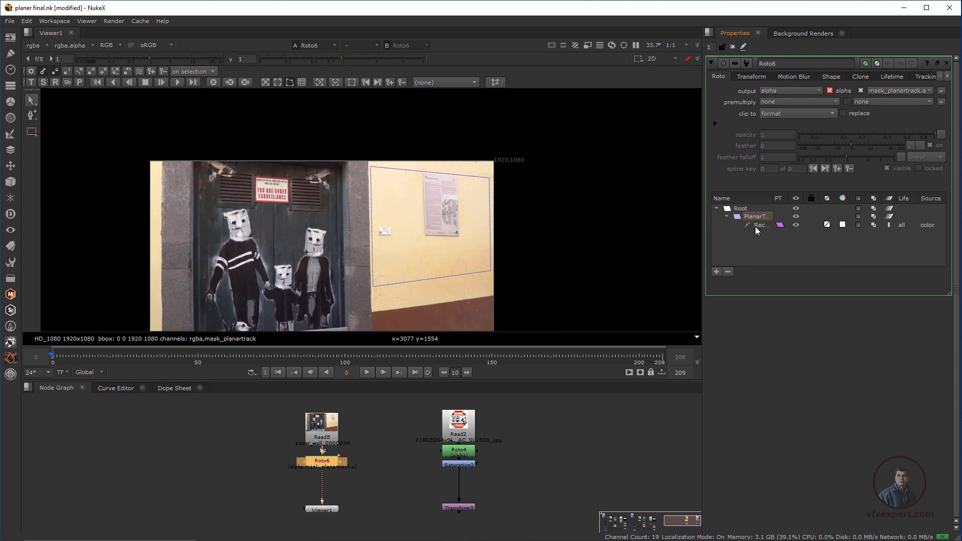
{"action": "left_click", "coordinate": [753, 217]}
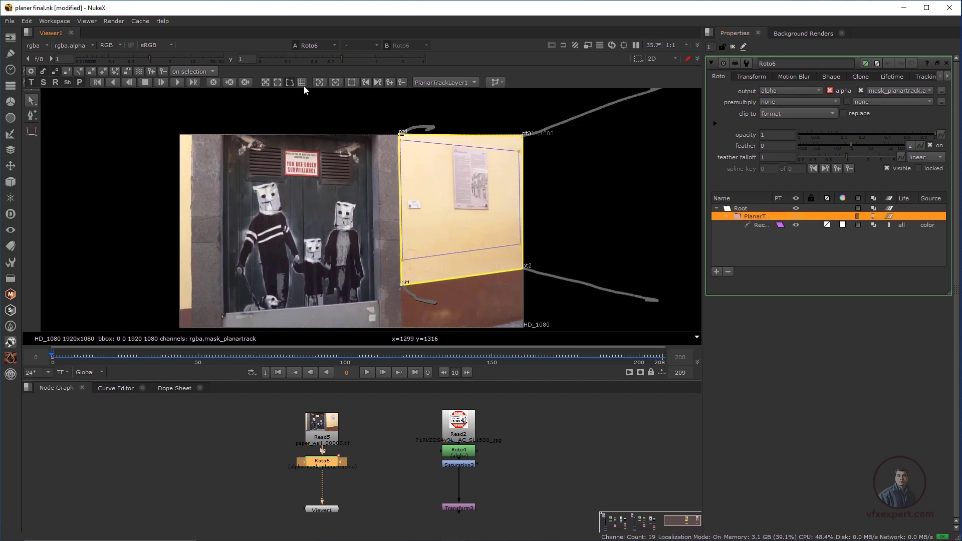
{"action": "left_click", "coordinate": [291, 80]}
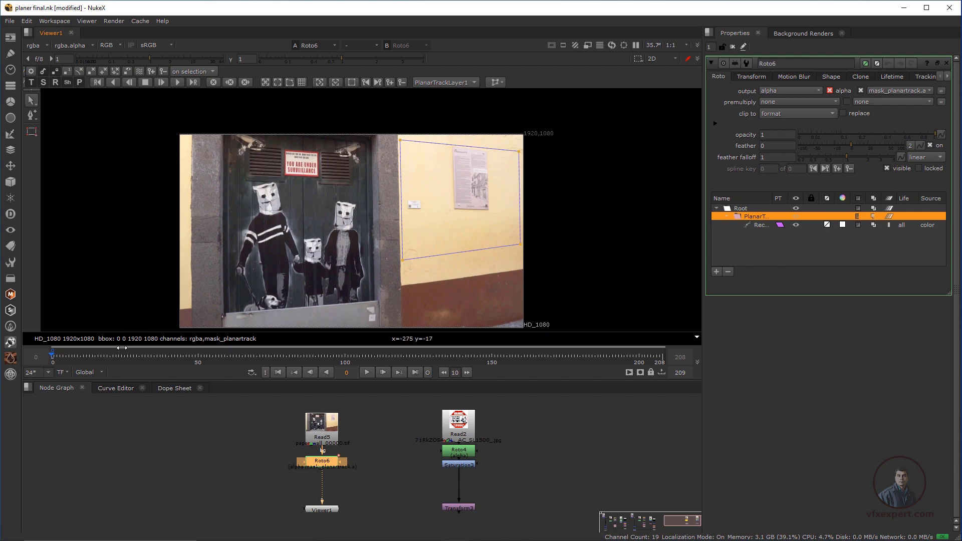
{"action": "mouse_move", "coordinate": [122, 356]}
{"action": "left_mouse_down"}
{"action": "mouse_move", "coordinate": [305, 365]}
{"action": "mouse_move", "coordinate": [23, 353]}
{"action": "left_mouse_up"}
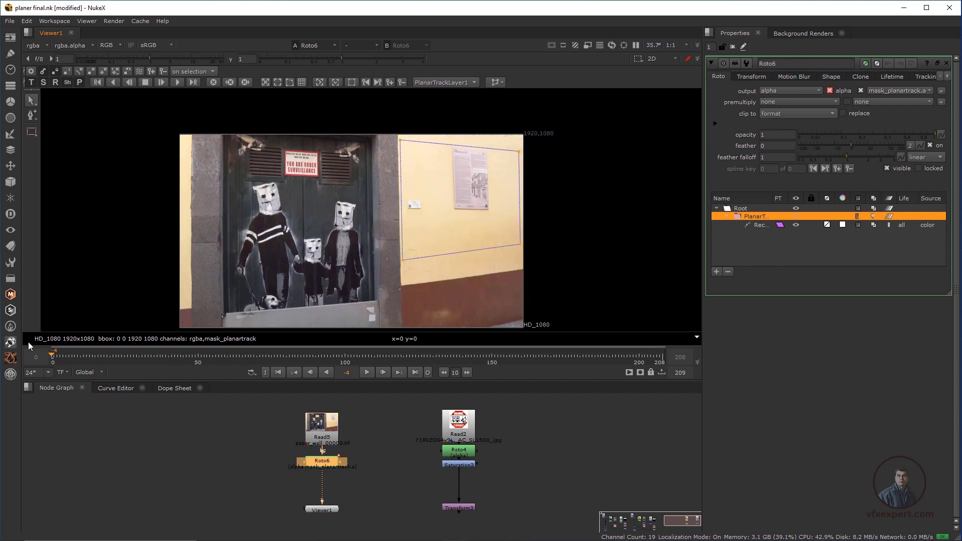
{"action": "left_click", "coordinate": [279, 371]}
{"action": "middle_click_drag", "start_coordinate": [504, 215], "coordinate": [487, 217]}
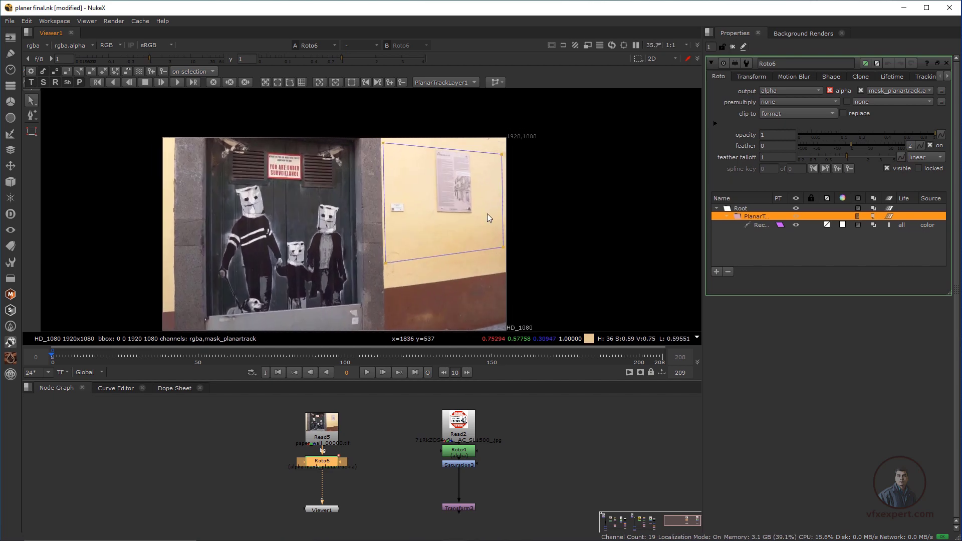
Export the planar track layer as a CornerPin2D (absolute, baked) node and detach it from the node tree
{"action": "left_click", "coordinate": [742, 242]}
{"action": "left_click", "coordinate": [756, 216]}
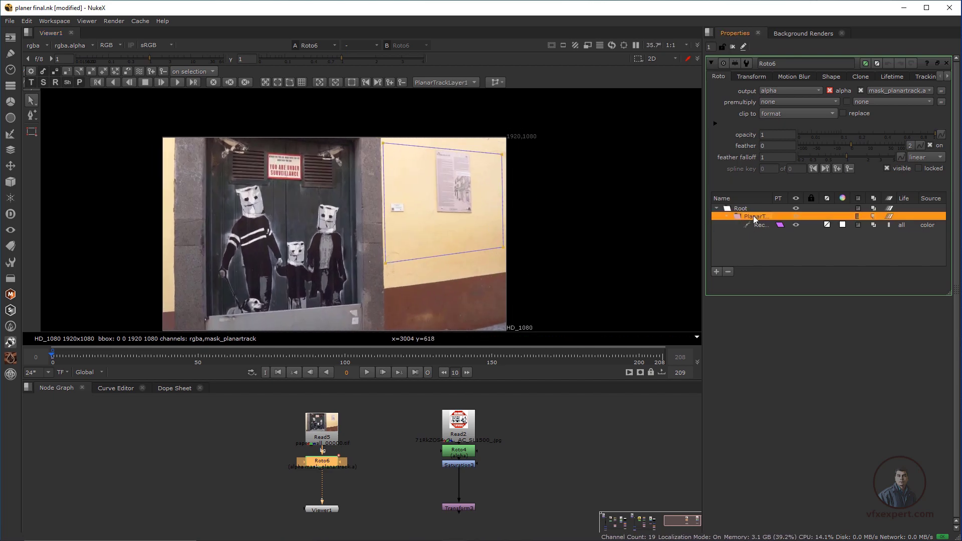
{"action": "left_click", "coordinate": [504, 83]}
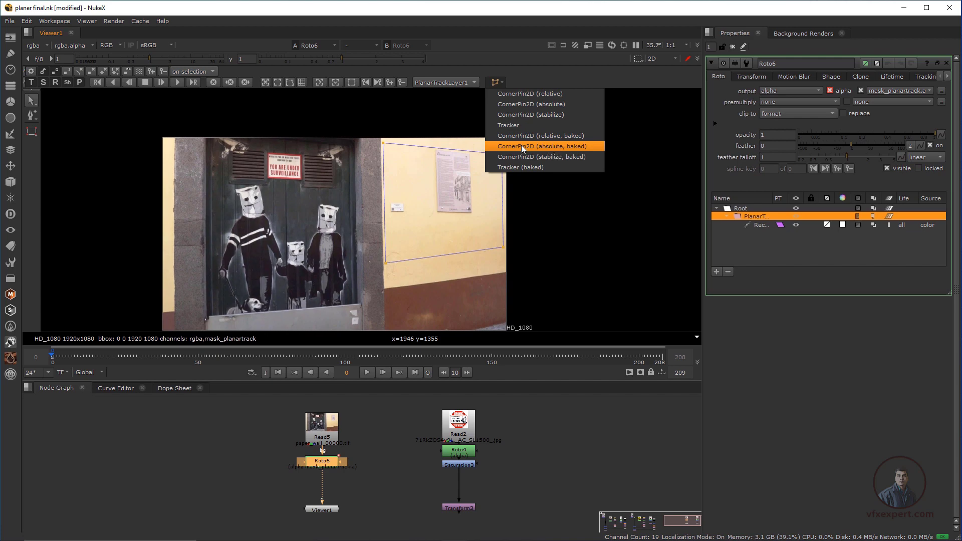
{"action": "left_click", "coordinate": [564, 146]}
{"action": "left_click_drag", "start_coordinate": [403, 497], "coordinate": [390, 468]}
{"action": "key", "text": "ctrl+d"}
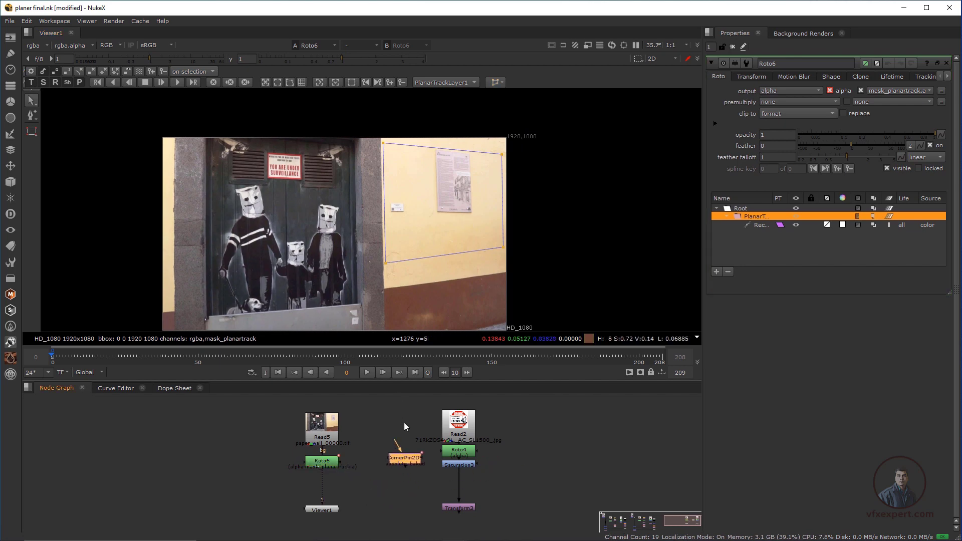
Place the CornerPin2D node to the left of the footage branch and add a Merge node near it
{"action": "middle_click_drag", "start_coordinate": [403, 459], "coordinate": [474, 459]}
{"action": "left_click_drag", "start_coordinate": [296, 457], "coordinate": [324, 473]}
{"action": "scroll", "coordinate": [365, 459], "scroll_direction": "up", "scroll_amount": 1}
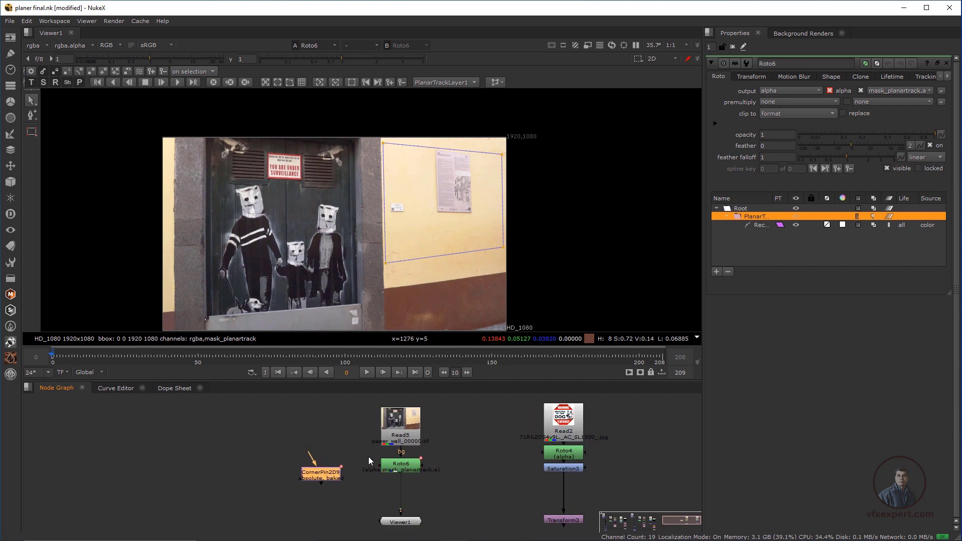
{"action": "middle_click_drag", "start_coordinate": [368, 457], "coordinate": [430, 447]}
{"action": "middle_click_drag", "start_coordinate": [379, 409], "coordinate": [386, 435]}
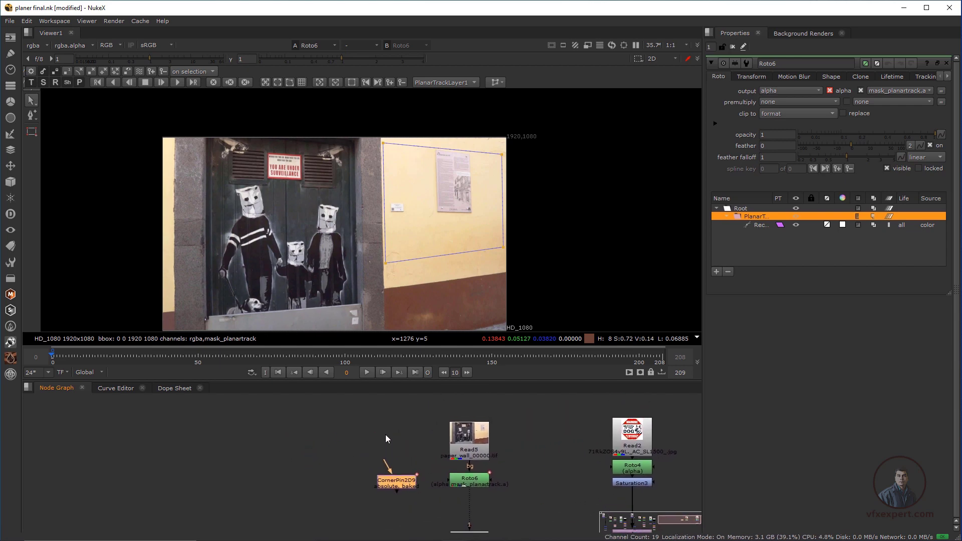
{"action": "key", "text": "m"}
{"action": "left_click_drag", "start_coordinate": [384, 437], "coordinate": [351, 457]}
Add a CheckerBoard node and set its format to HD_1080 1920x1080
{"action": "key", "text": "Tab"}
{"action": "type", "text": "che"}
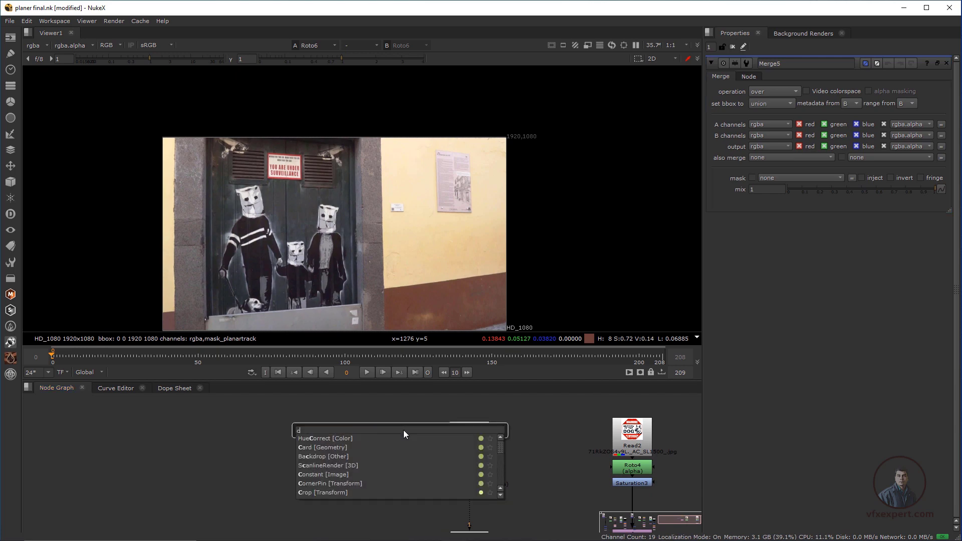
{"action": "left_click", "coordinate": [338, 436]}
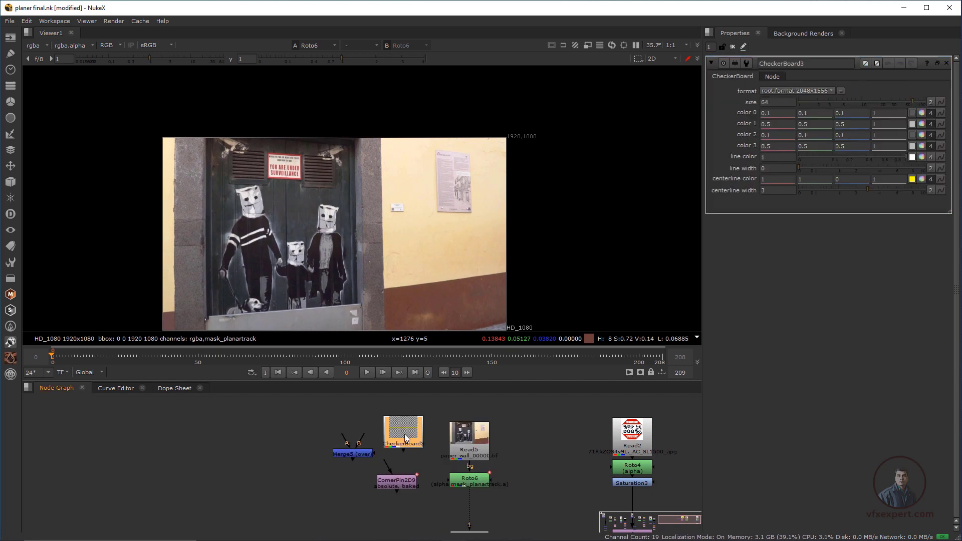
{"action": "left_click", "coordinate": [816, 90]}
{"action": "left_click", "coordinate": [893, 174]}
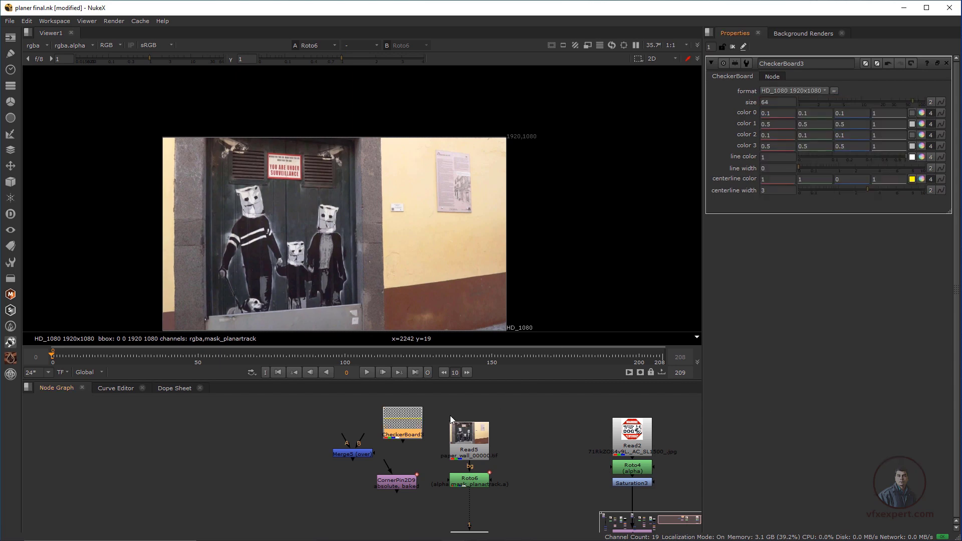
Merge the CheckerBoard over the Read5 footage, insert the CornerPin2D between CheckerBoard and Merge, and view the merged result
{"action": "left_click_drag", "start_coordinate": [396, 485], "coordinate": [331, 493]}
{"action": "left_click_drag", "start_coordinate": [396, 424], "coordinate": [462, 443]}
{"action": "left_click_drag", "start_coordinate": [373, 455], "coordinate": [349, 432]}
{"action": "left_click_drag", "start_coordinate": [351, 435], "coordinate": [394, 450]}
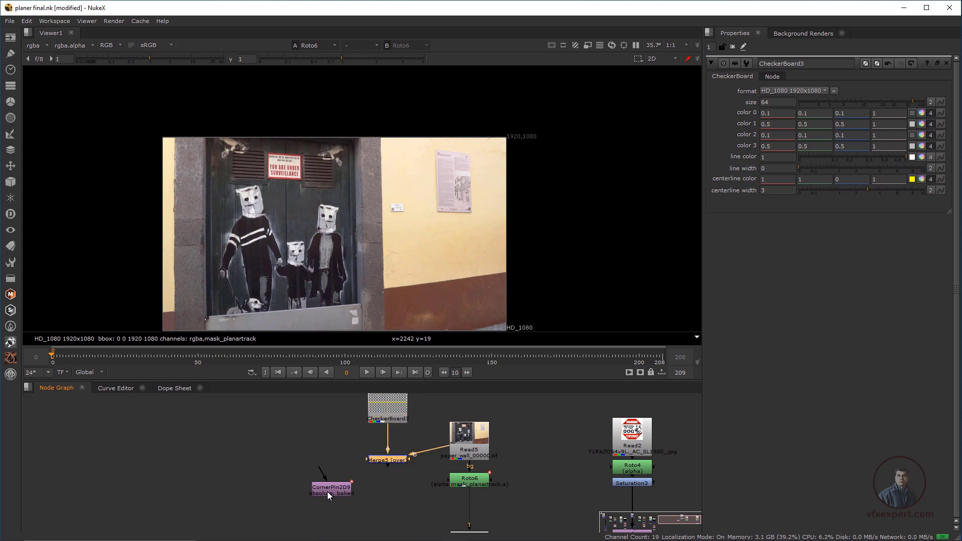
{"action": "left_click_drag", "start_coordinate": [328, 491], "coordinate": [390, 451]}
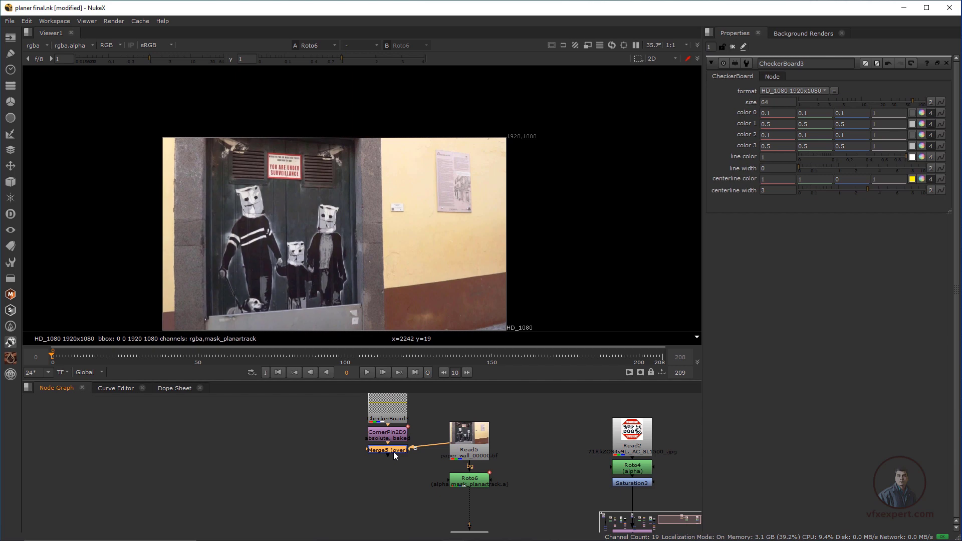
{"action": "key", "text": "1"}
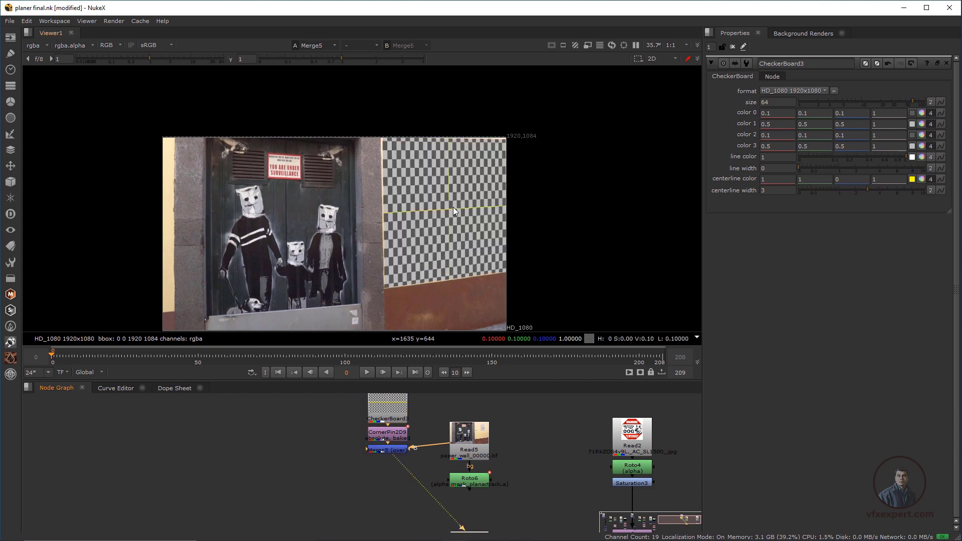
Play the shot and scrub to frame 159 to check how the checkerboard sticks to the wall
{"action": "scroll", "coordinate": [450, 219], "scroll_direction": "down", "scroll_amount": 1}
{"action": "middle_click_drag", "start_coordinate": [459, 226], "coordinate": [450, 227]}
{"action": "scroll", "coordinate": [450, 227], "scroll_direction": "up", "scroll_amount": 1}
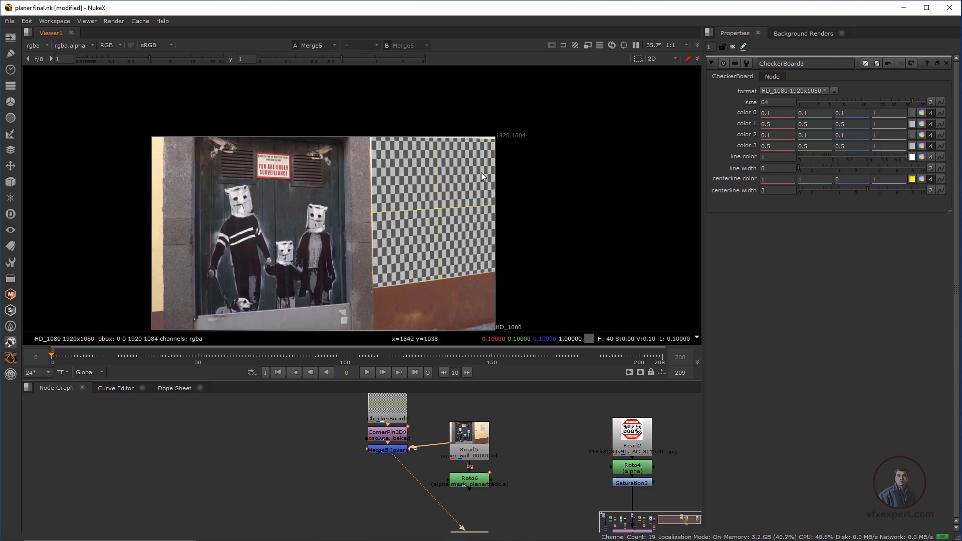
{"action": "left_click", "coordinate": [368, 372]}
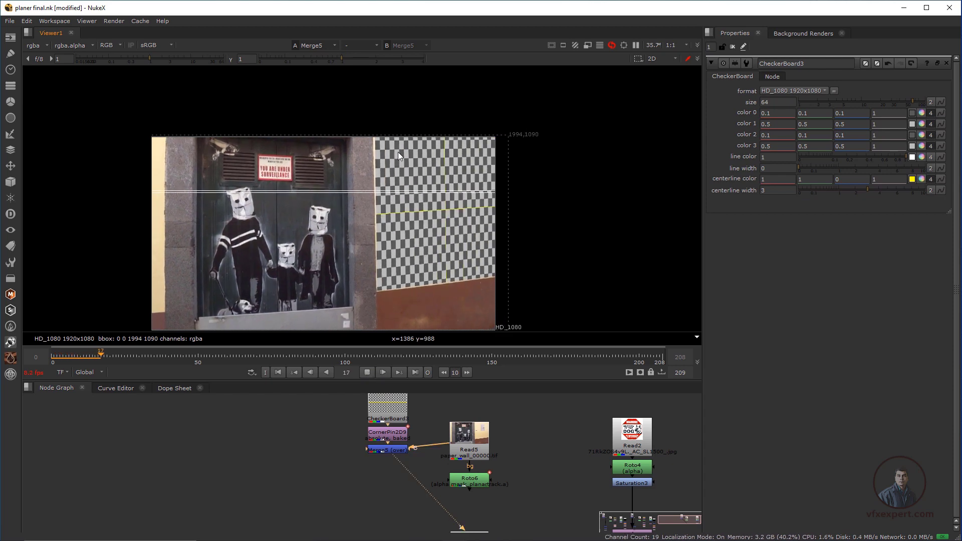
{"action": "left_click_drag", "start_coordinate": [364, 351], "coordinate": [519, 351]}
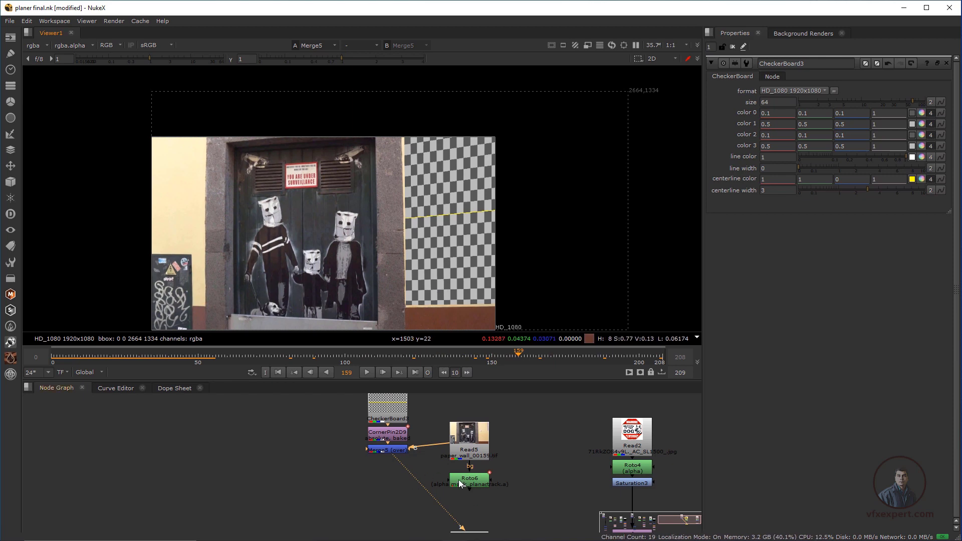
Open the Roto6 properties, return to the first frame and view the Roto6 output
{"action": "double_click", "coordinate": [474, 484]}
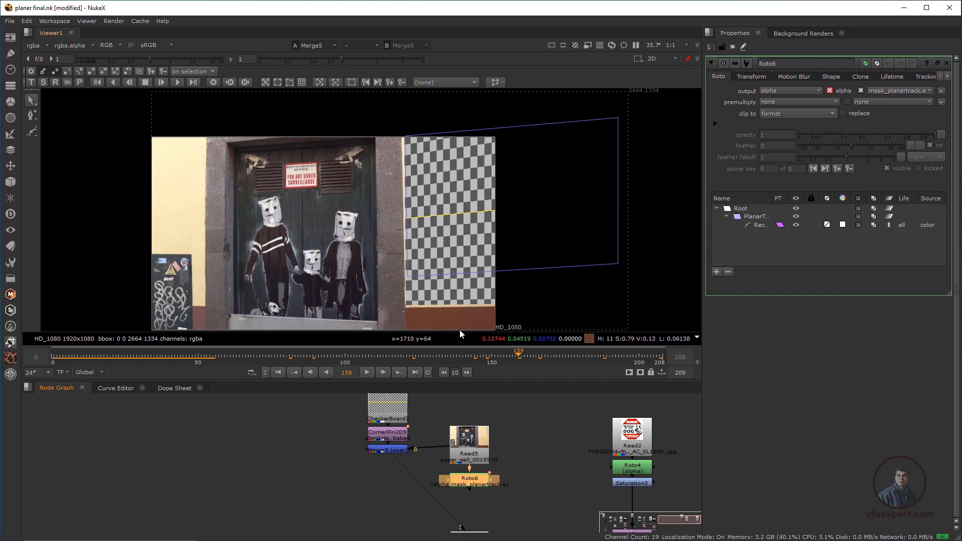
{"action": "left_click", "coordinate": [277, 373]}
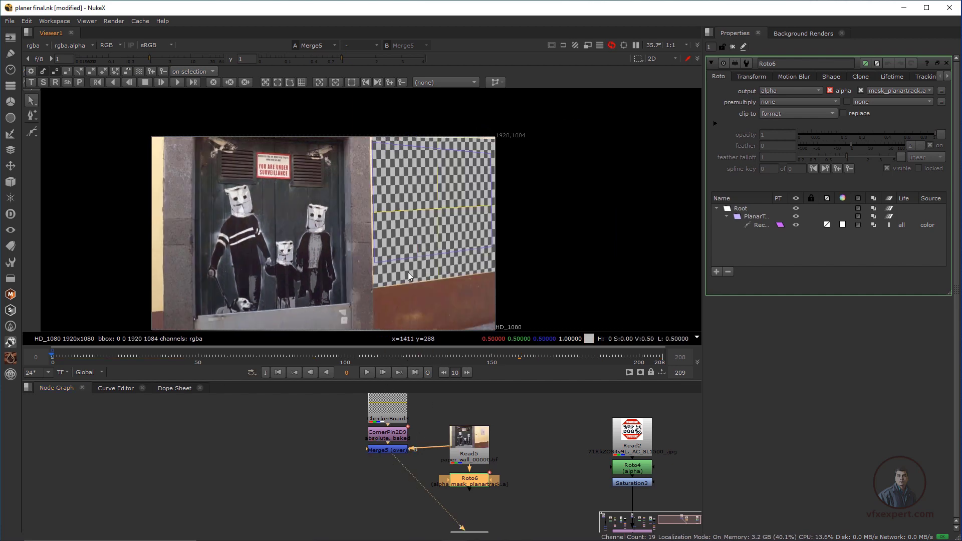
{"action": "middle_click_drag", "start_coordinate": [451, 496], "coordinate": [412, 484]}
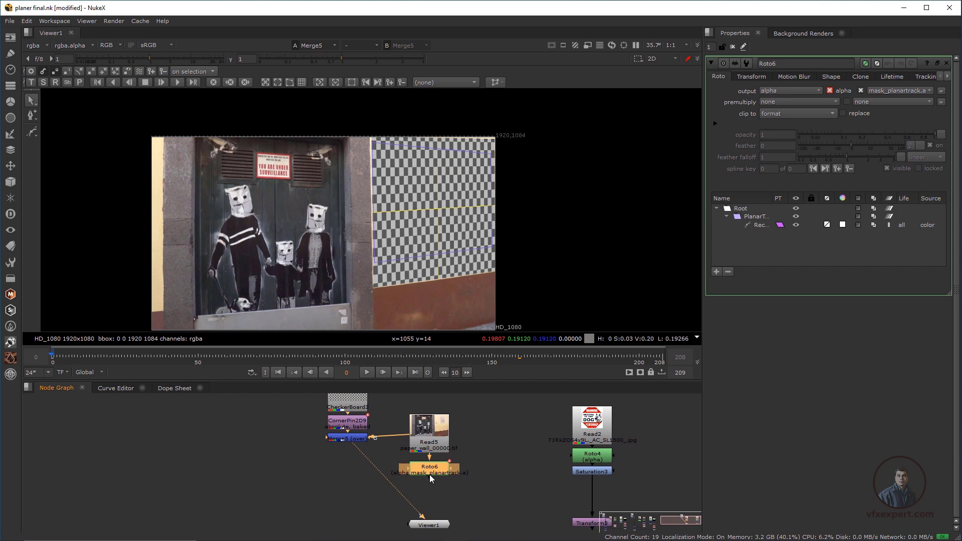
{"action": "key", "text": "1"}
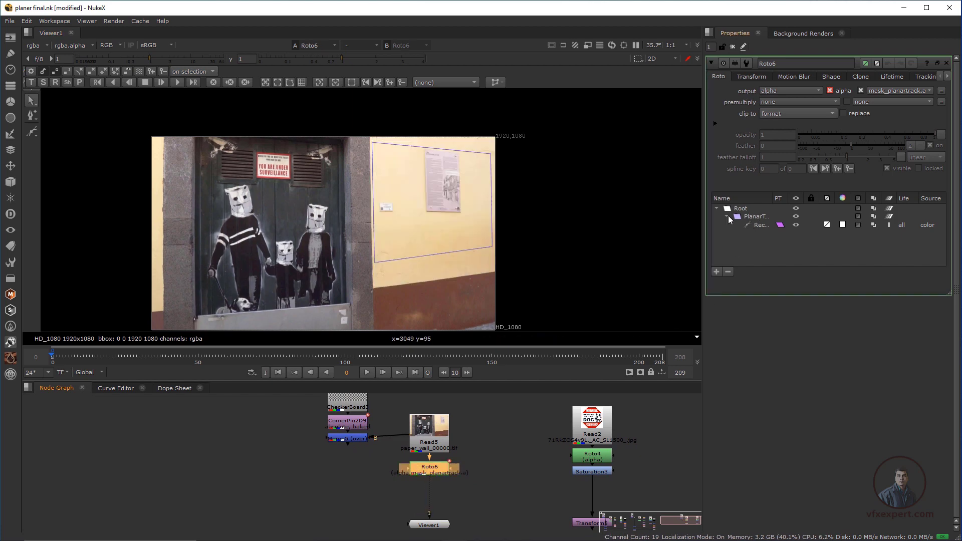
Select the planar track layer and display its planar surface outline over the wall
{"action": "left_click", "coordinate": [754, 217]}
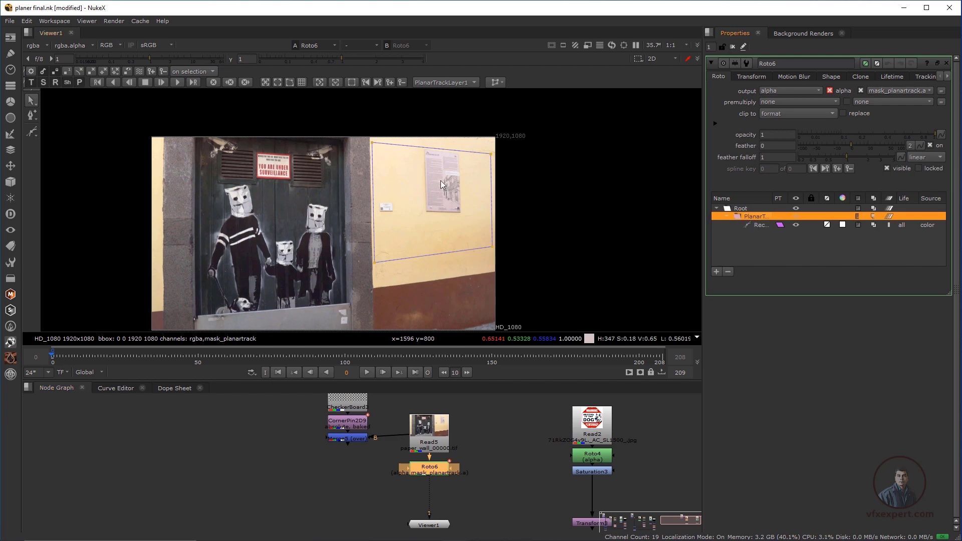
{"action": "scroll", "coordinate": [427, 188], "scroll_direction": "up", "scroll_amount": 3}
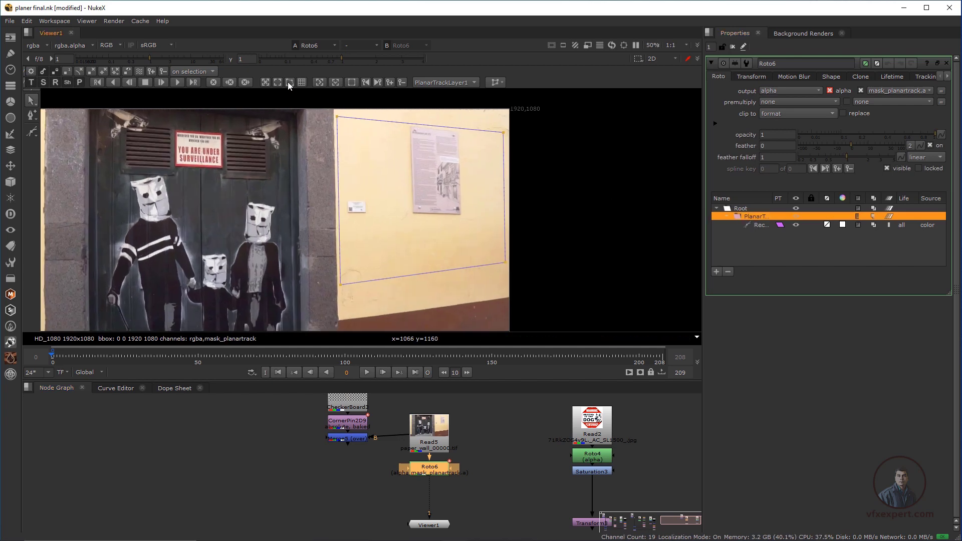
{"action": "left_click", "coordinate": [290, 83]}
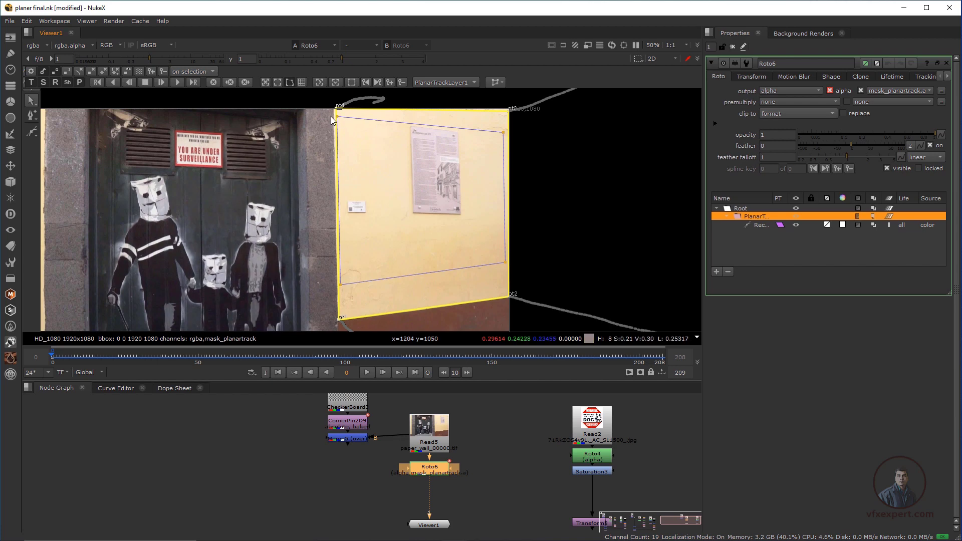
At frame 161, move the planar surface's lower-left corner down onto the line between the yellow wall and brown base
{"action": "scroll", "coordinate": [414, 285], "scroll_direction": "up", "scroll_amount": 2}
{"action": "scroll", "coordinate": [416, 285], "scroll_direction": "up", "scroll_amount": 1}
{"action": "middle_click_drag", "start_coordinate": [433, 283], "coordinate": [474, 225]}
{"action": "scroll", "coordinate": [370, 282], "scroll_direction": "up", "scroll_amount": 1}
{"action": "middle_click_drag", "start_coordinate": [370, 282], "coordinate": [395, 258]}
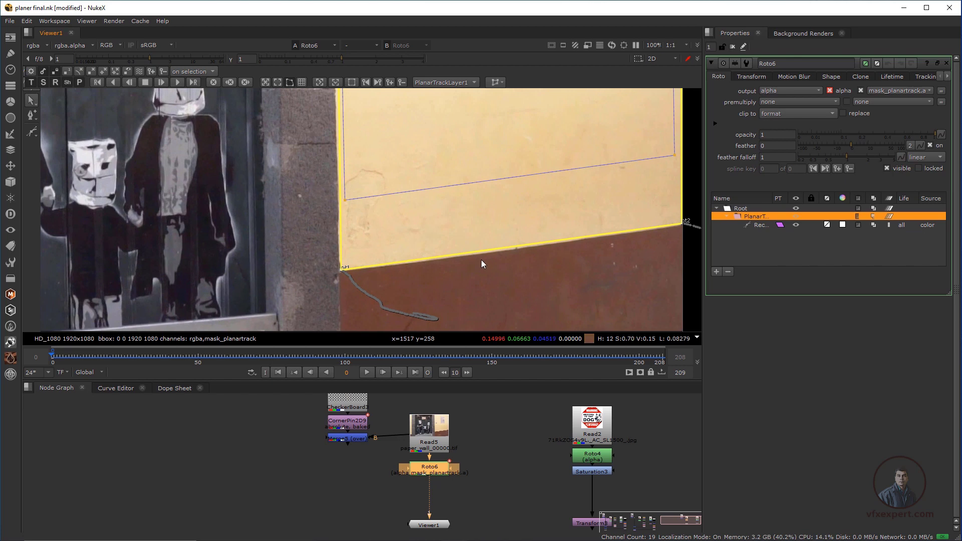
{"action": "scroll", "coordinate": [482, 260], "scroll_direction": "down", "scroll_amount": 1}
{"action": "middle_click_drag", "start_coordinate": [483, 260], "coordinate": [400, 259]}
{"action": "left_click_drag", "start_coordinate": [367, 355], "coordinate": [526, 356]}
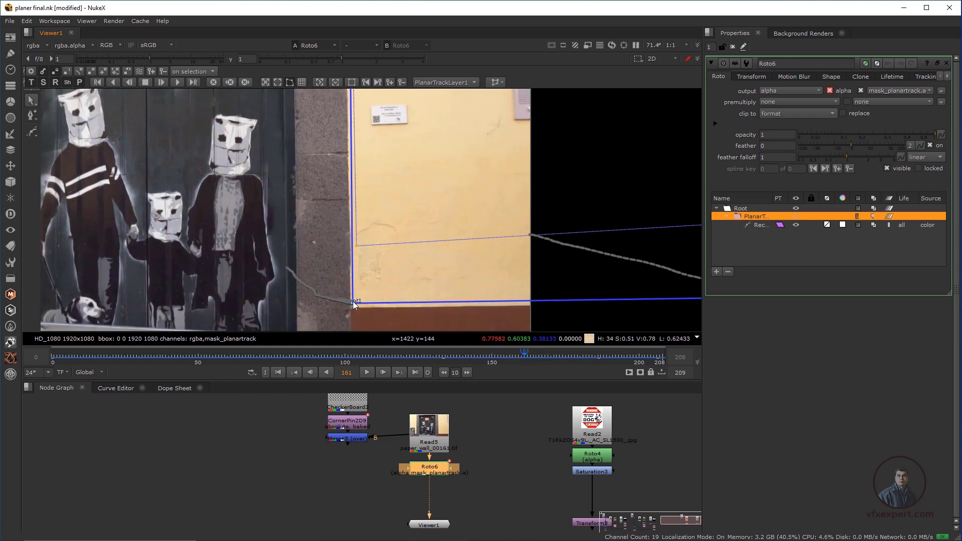
{"action": "scroll", "coordinate": [352, 307], "scroll_direction": "up", "scroll_amount": 5}
{"action": "middle_click_drag", "start_coordinate": [397, 310], "coordinate": [441, 285]}
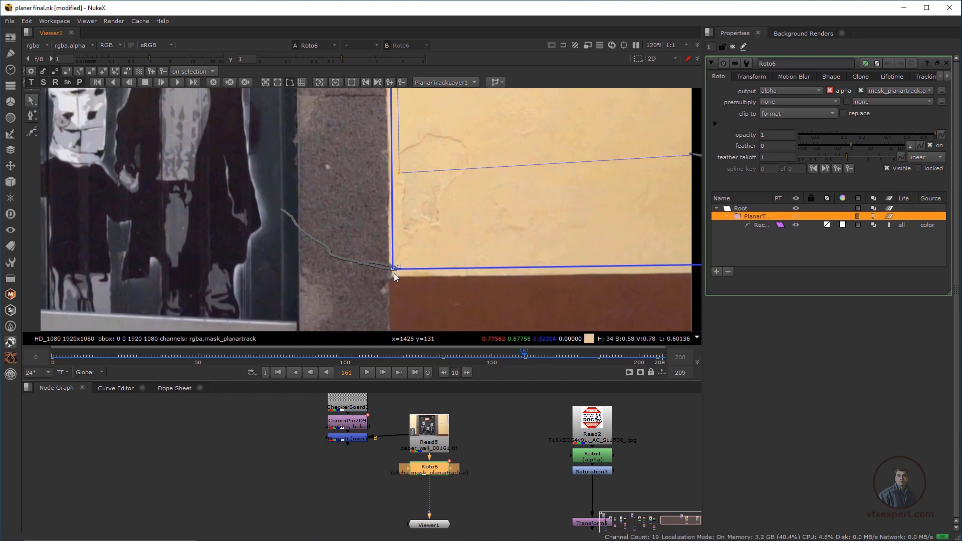
{"action": "left_click_drag", "start_coordinate": [393, 266], "coordinate": [392, 274]}
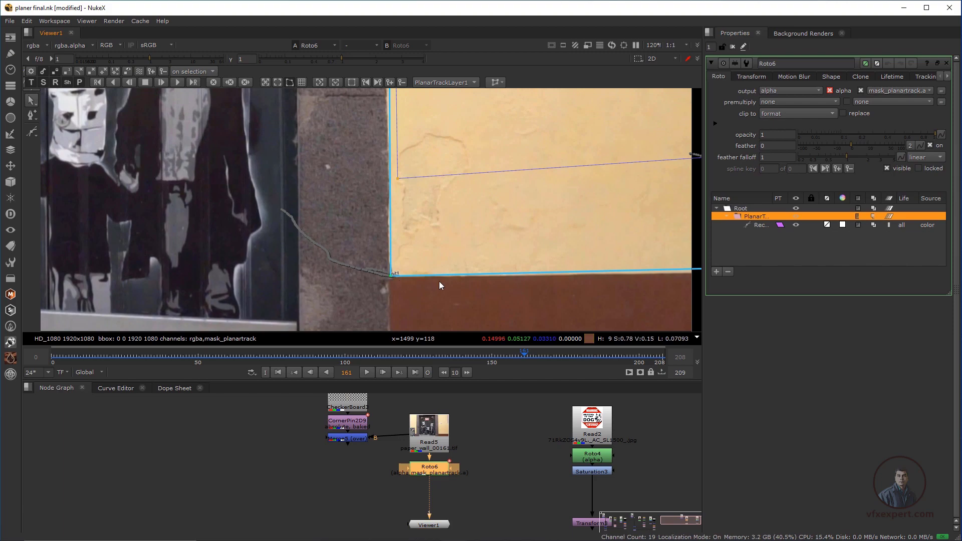
At frame 161, place the planar surface's upper-left corner on the wall edge, adjust its upper-right corner downward, and scrub back to frame 30
{"action": "scroll", "coordinate": [439, 281], "scroll_direction": "down", "scroll_amount": 1}
{"action": "middle_click_drag", "start_coordinate": [482, 277], "coordinate": [234, 264]}
{"action": "scroll", "coordinate": [233, 265], "scroll_direction": "down", "scroll_amount": 2}
{"action": "scroll", "coordinate": [612, 254], "scroll_direction": "down", "scroll_amount": 8}
{"action": "scroll", "coordinate": [516, 135], "scroll_direction": "up", "scroll_amount": 9}
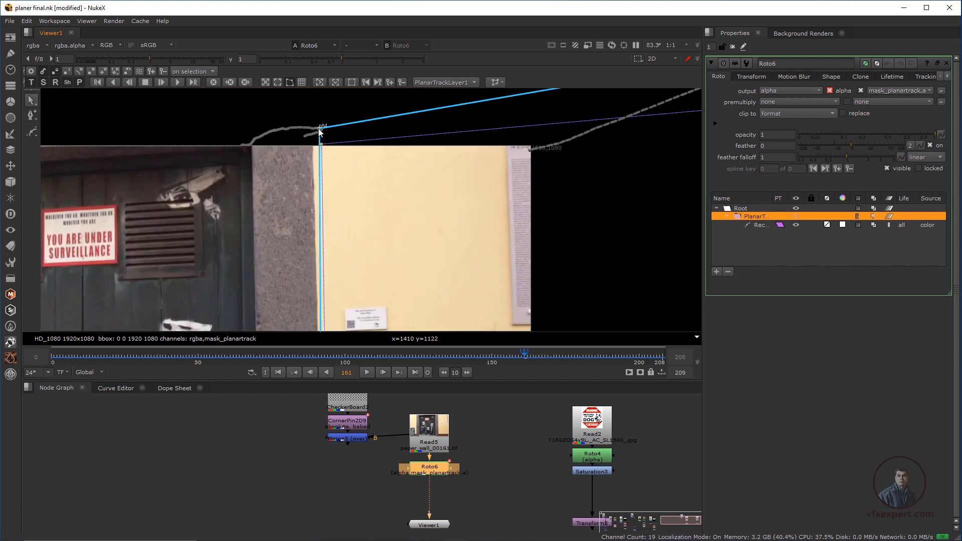
{"action": "left_click_drag", "start_coordinate": [321, 133], "coordinate": [318, 130]}
{"action": "scroll", "coordinate": [424, 207], "scroll_direction": "down", "scroll_amount": 6}
{"action": "middle_click_drag", "start_coordinate": [424, 208], "coordinate": [337, 203]}
{"action": "left_click_drag", "start_coordinate": [521, 127], "coordinate": [520, 163]}
{"action": "scroll", "coordinate": [520, 190], "scroll_direction": "down", "scroll_amount": 3}
{"action": "scroll", "coordinate": [447, 291], "scroll_direction": "up", "scroll_amount": 1}
{"action": "left_click_drag", "start_coordinate": [634, 358], "coordinate": [140, 373]}
Delete the old baked corner pin from between the checkerboard and the merge
{"action": "left_click", "coordinate": [302, 476]}
{"action": "middle_click_drag", "start_coordinate": [353, 436], "coordinate": [362, 461]}
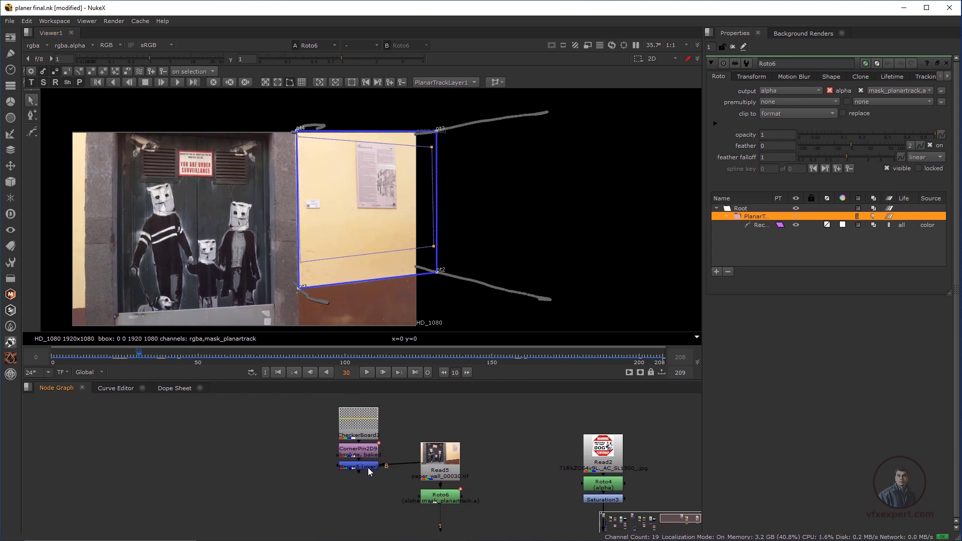
{"action": "middle_click_drag", "start_coordinate": [367, 468], "coordinate": [373, 497]}
{"action": "left_click_drag", "start_coordinate": [364, 454], "coordinate": [364, 430]}
{"action": "left_click", "coordinate": [370, 476]}
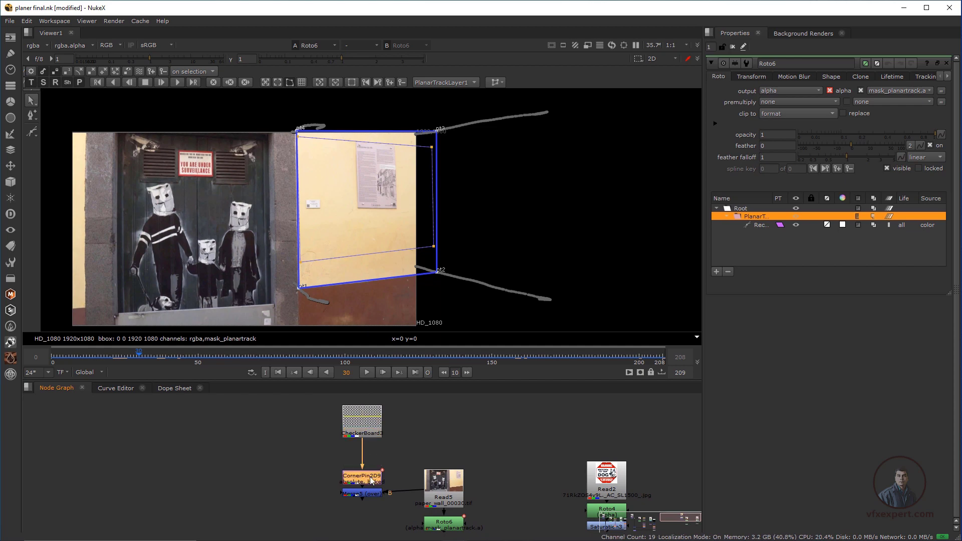
{"action": "key", "text": "Delete"}
{"action": "left_click", "coordinate": [398, 462]}
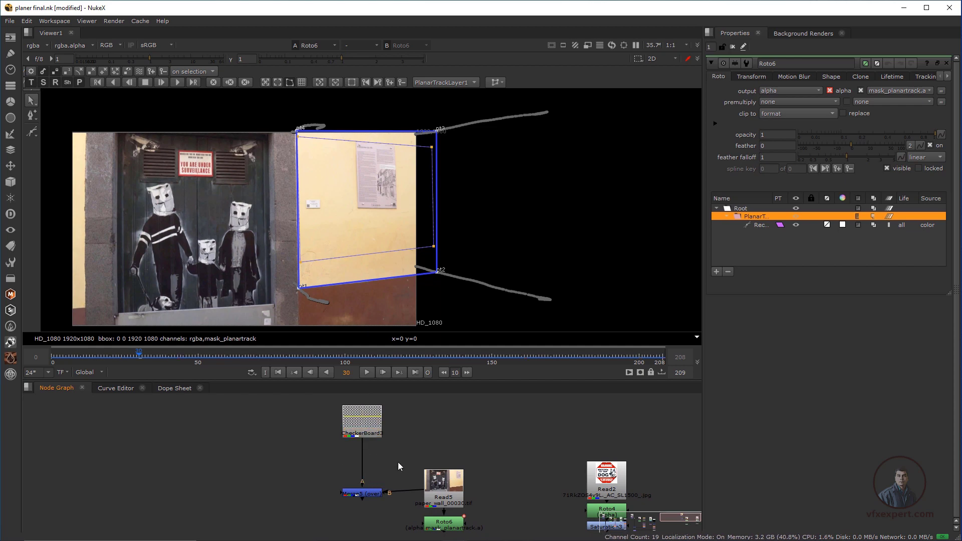
Hide the planar surface outline and export an absolute CornerPin2D from Roto6's planar track layer
{"action": "left_click", "coordinate": [462, 520]}
{"action": "middle_click_drag", "start_coordinate": [462, 520], "coordinate": [461, 500]}
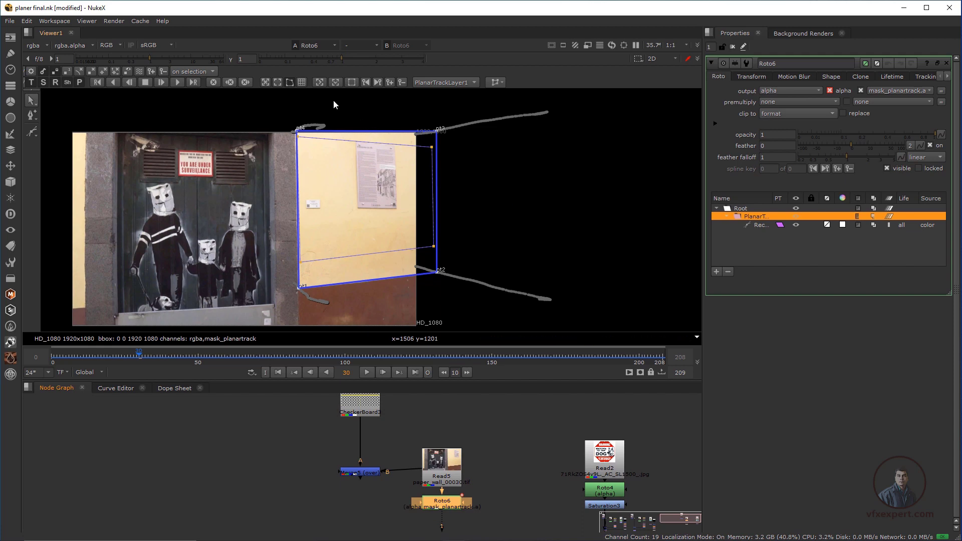
{"action": "left_click", "coordinate": [289, 83]}
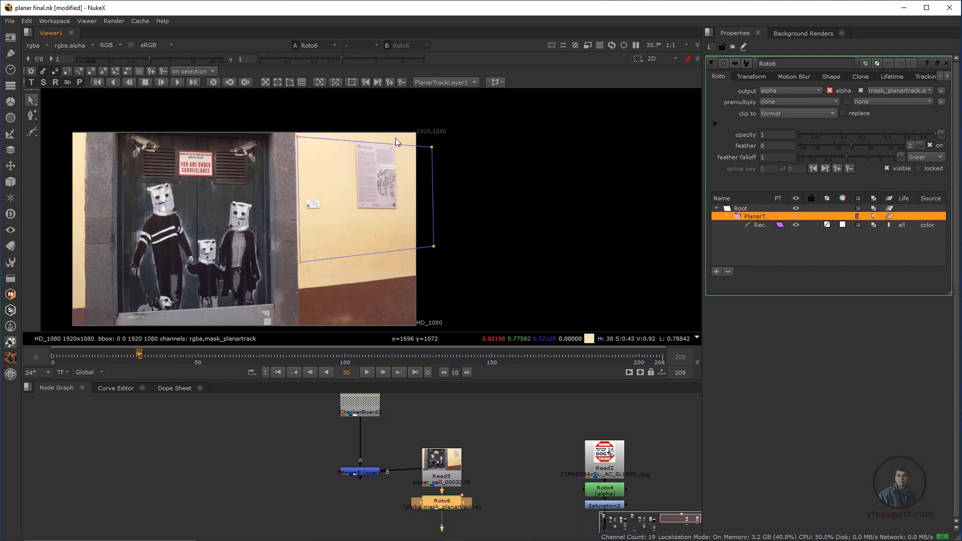
{"action": "left_click", "coordinate": [475, 82]}
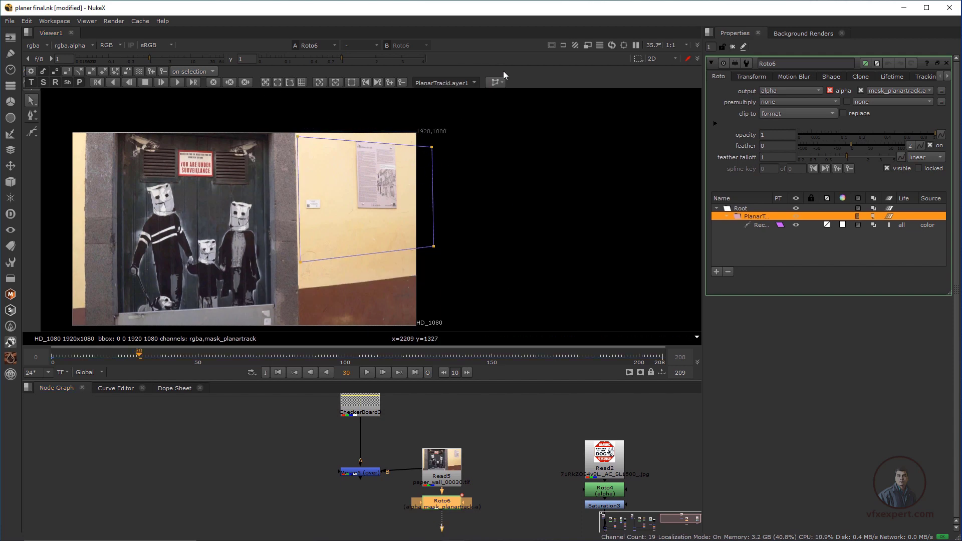
{"action": "left_click", "coordinate": [497, 82]}
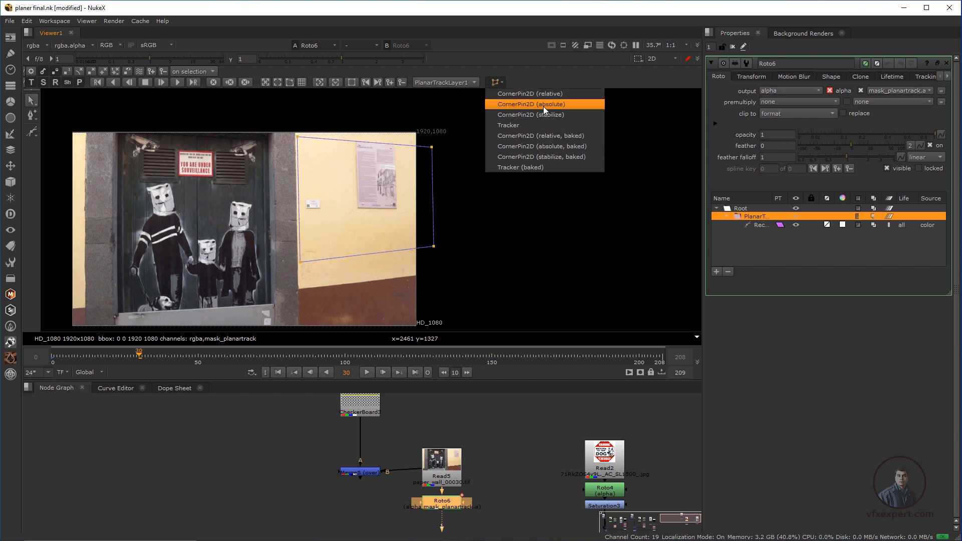
{"action": "left_click", "coordinate": [528, 104]}
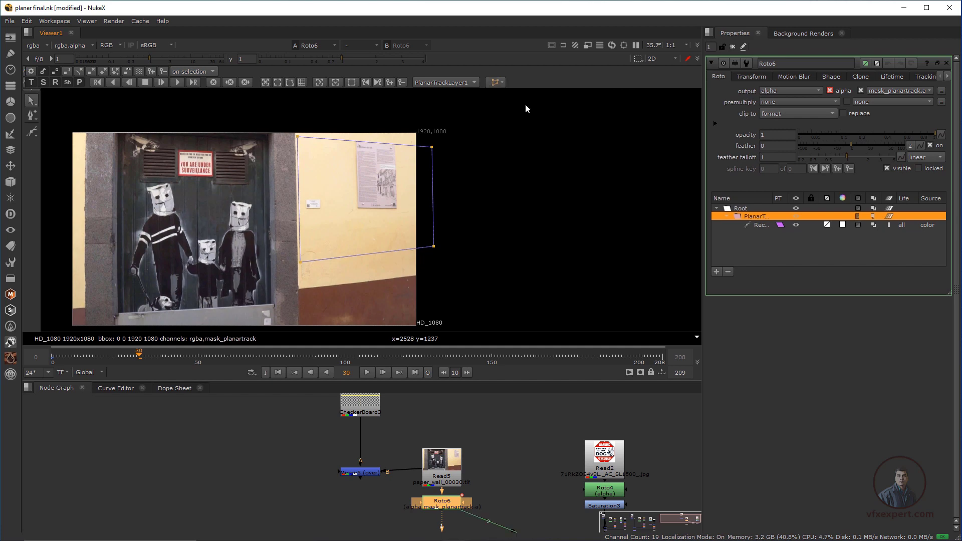
Insert the new corner pin between the checkerboard and the merge, and view the merge output at the first frame
{"action": "scroll", "coordinate": [537, 510], "scroll_direction": "down", "scroll_amount": 1}
{"action": "middle_click_drag", "start_coordinate": [537, 510], "coordinate": [511, 464]}
{"action": "left_click_drag", "start_coordinate": [509, 482], "coordinate": [317, 465]}
{"action": "middle_click_drag", "start_coordinate": [419, 464], "coordinate": [420, 510]}
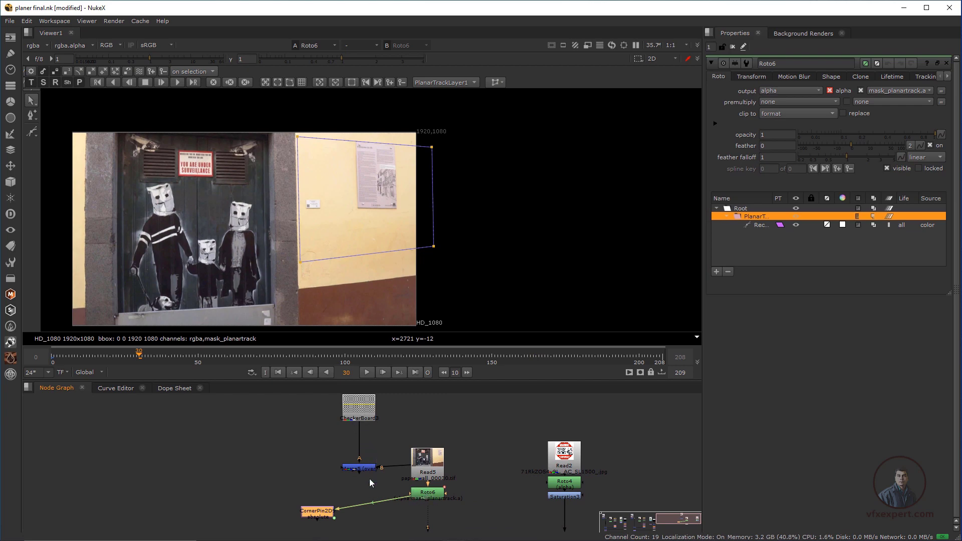
{"action": "left_click", "coordinate": [394, 436]}
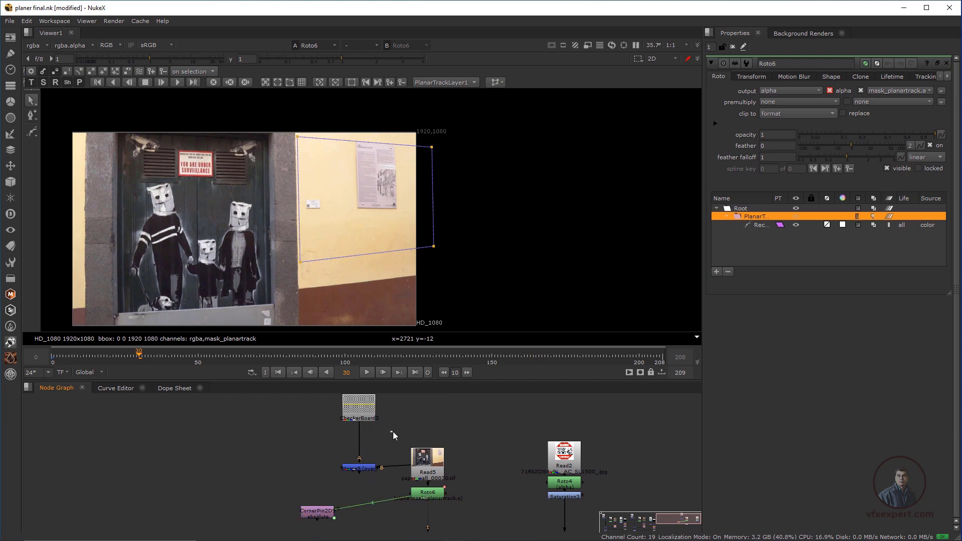
{"action": "left_click", "coordinate": [278, 372]}
{"action": "left_click_drag", "start_coordinate": [316, 518], "coordinate": [357, 447]}
{"action": "left_click", "coordinate": [357, 468]}
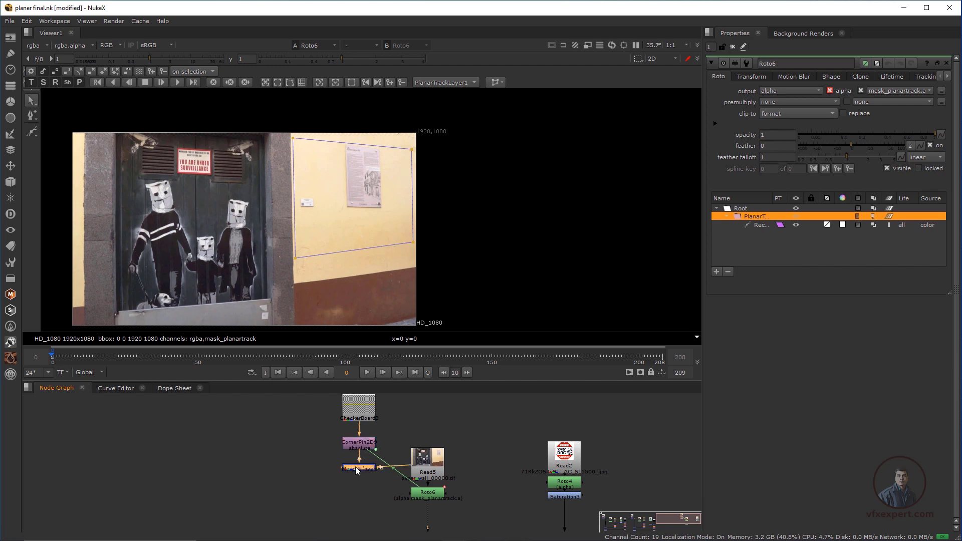
{"action": "key", "text": "1"}
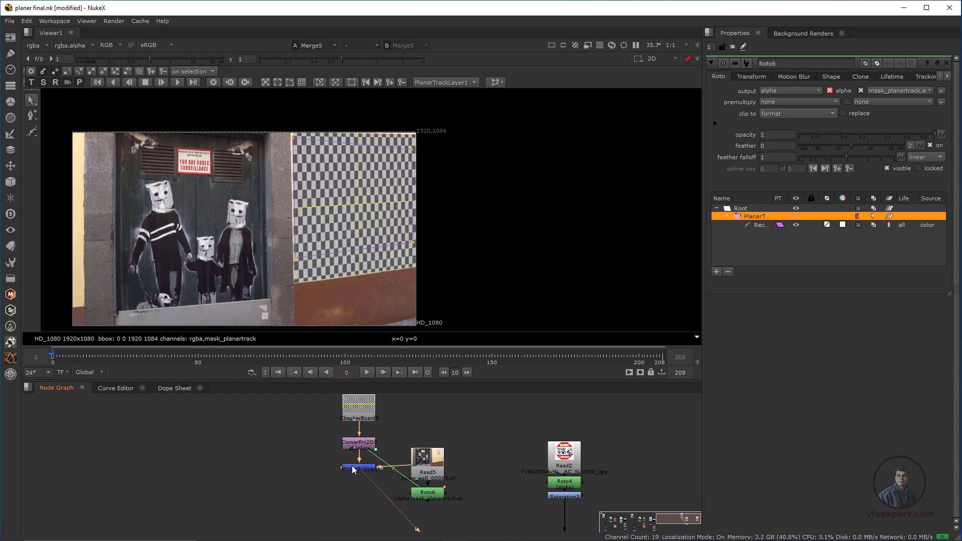
Close all open node properties and scrub to frame 151 to check the checkerboard, returning to the first frame
{"action": "left_click", "coordinate": [732, 47]}
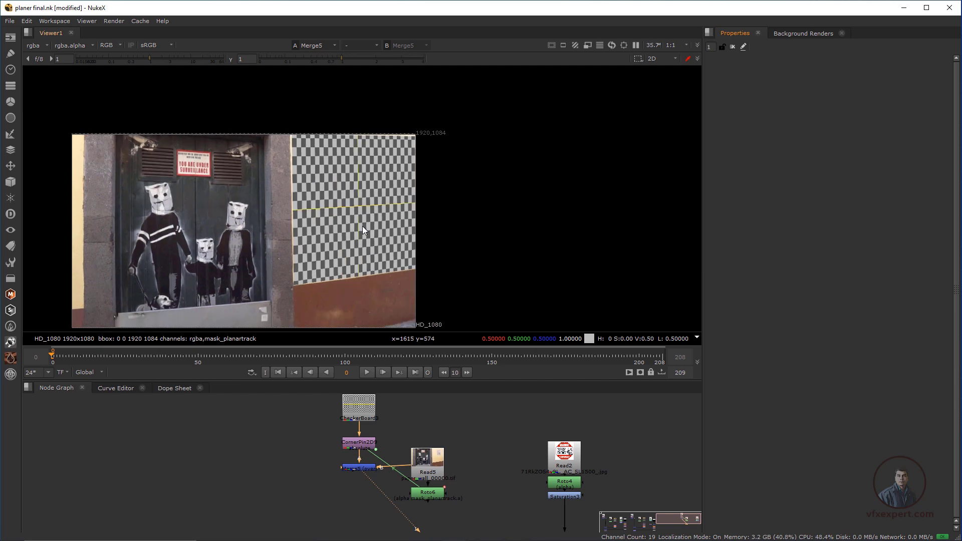
{"action": "left_click", "coordinate": [186, 357]}
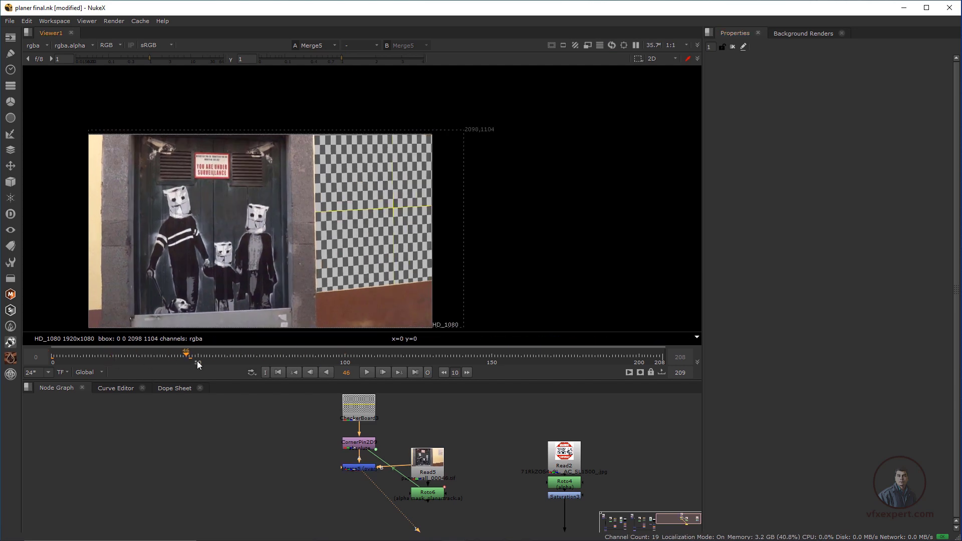
{"action": "left_click_drag", "start_coordinate": [197, 361], "coordinate": [489, 378]}
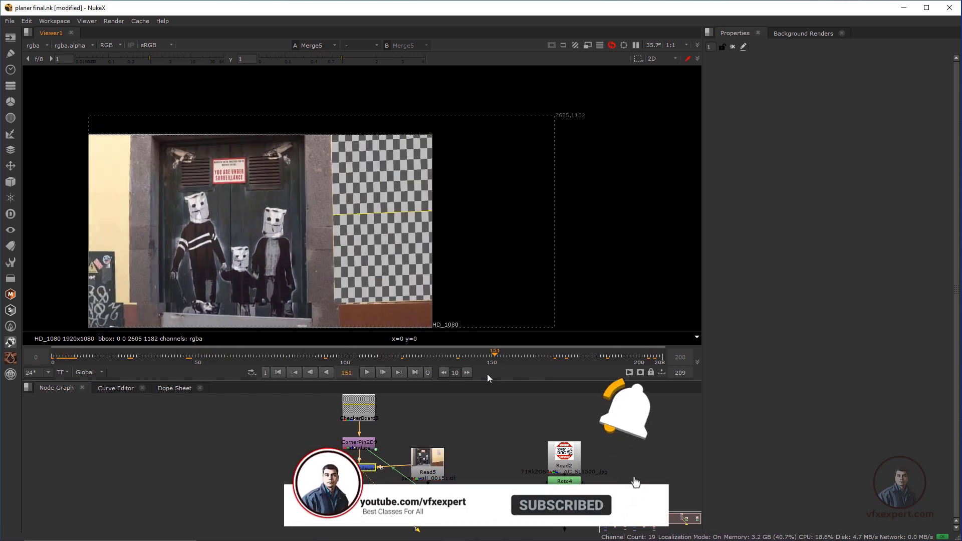
{"action": "left_click", "coordinate": [278, 373]}
Tidy the node layout with the viewer node beneath the merge and Roto6 spaced below Read5
{"action": "key", "text": "f"}
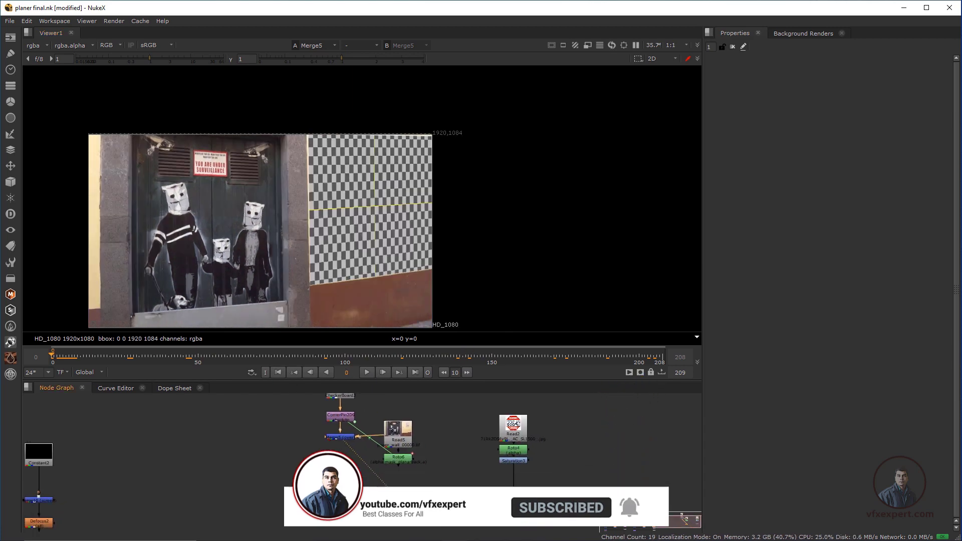
{"action": "left_click_drag", "start_coordinate": [399, 458], "coordinate": [333, 482]}
{"action": "left_click_drag", "start_coordinate": [342, 440], "coordinate": [342, 438]}
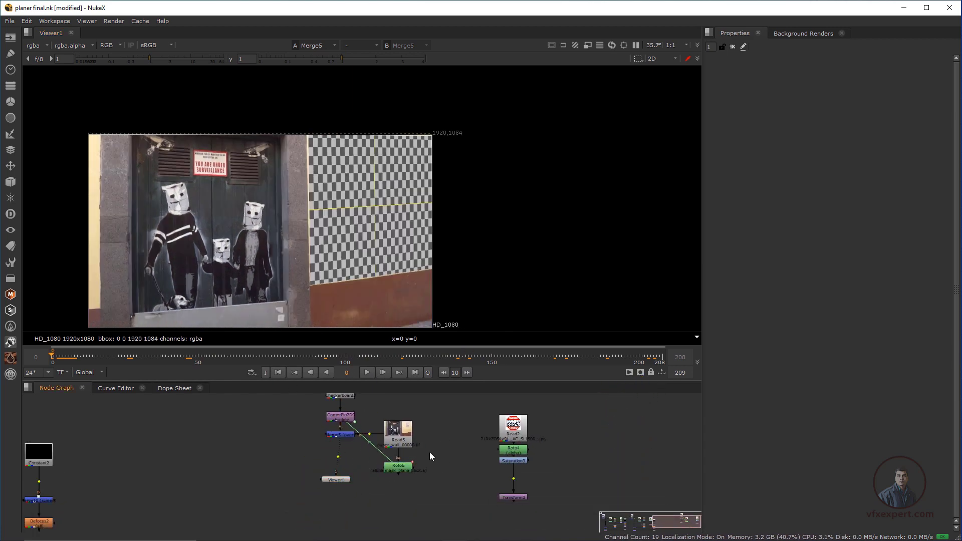
Scrub through the shot again to inspect how the corrected checkerboard follows the wall edges
{"action": "scroll", "coordinate": [409, 263], "scroll_direction": "up", "scroll_amount": 2}
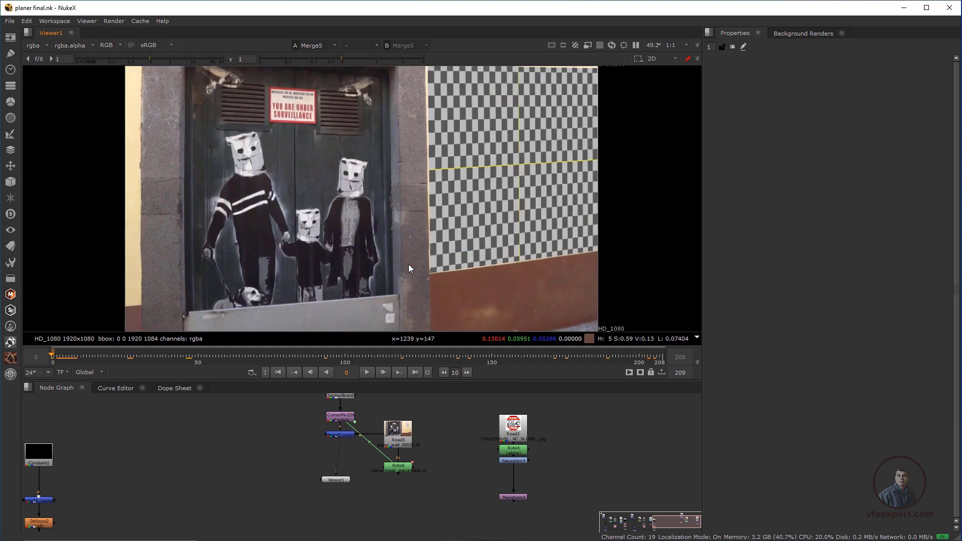
{"action": "scroll", "coordinate": [385, 296], "scroll_direction": "up", "scroll_amount": 1}
{"action": "scroll", "coordinate": [393, 278], "scroll_direction": "down", "scroll_amount": 3}
{"action": "scroll", "coordinate": [393, 278], "scroll_direction": "up", "scroll_amount": 2}
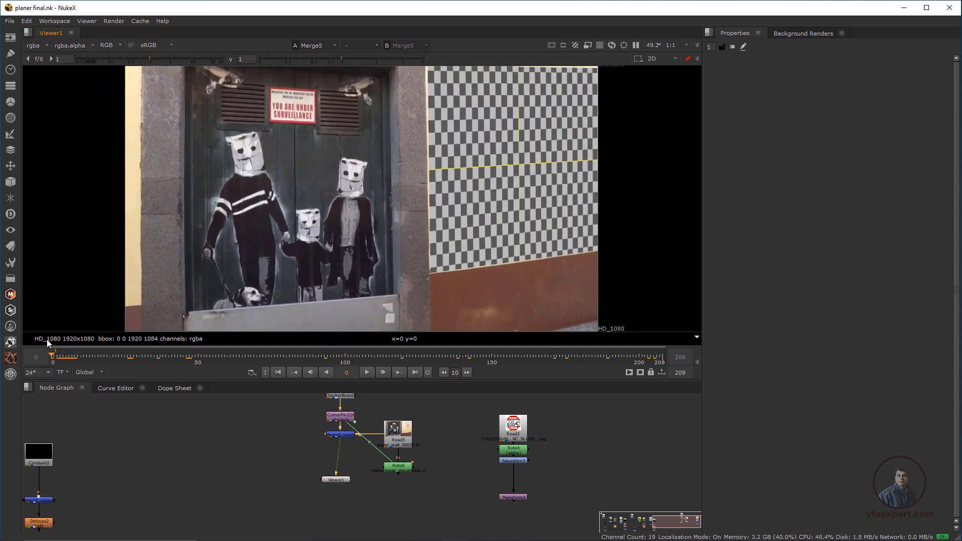
{"action": "left_click_drag", "start_coordinate": [52, 356], "coordinate": [457, 357]}
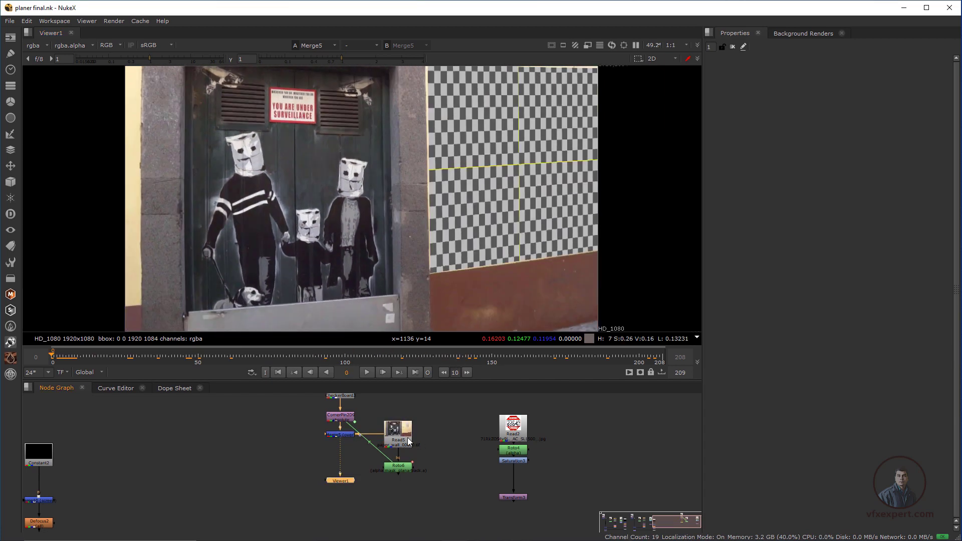
View the original Read5 footage and move the Read2 node branch farther away to make room beside Read5
{"action": "left_click", "coordinate": [397, 434]}
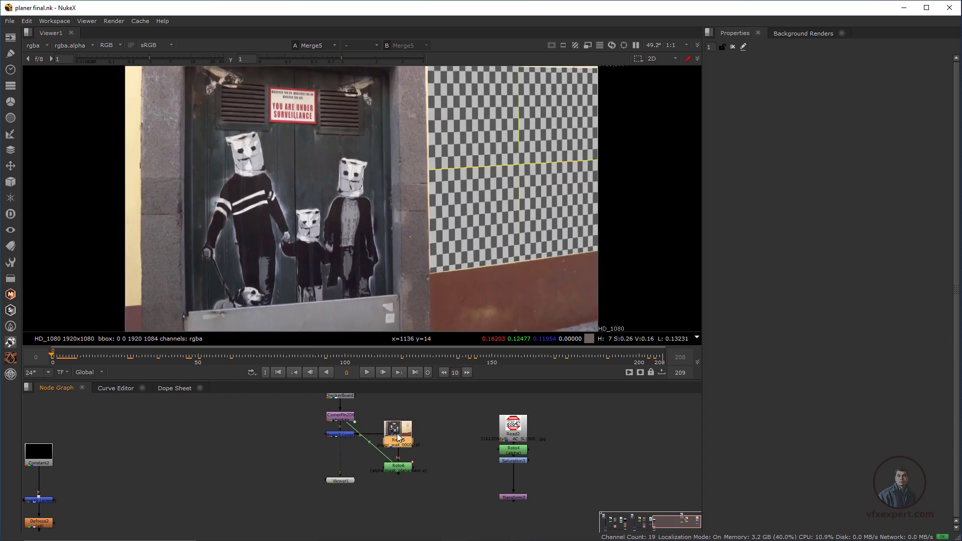
{"action": "key", "text": "1"}
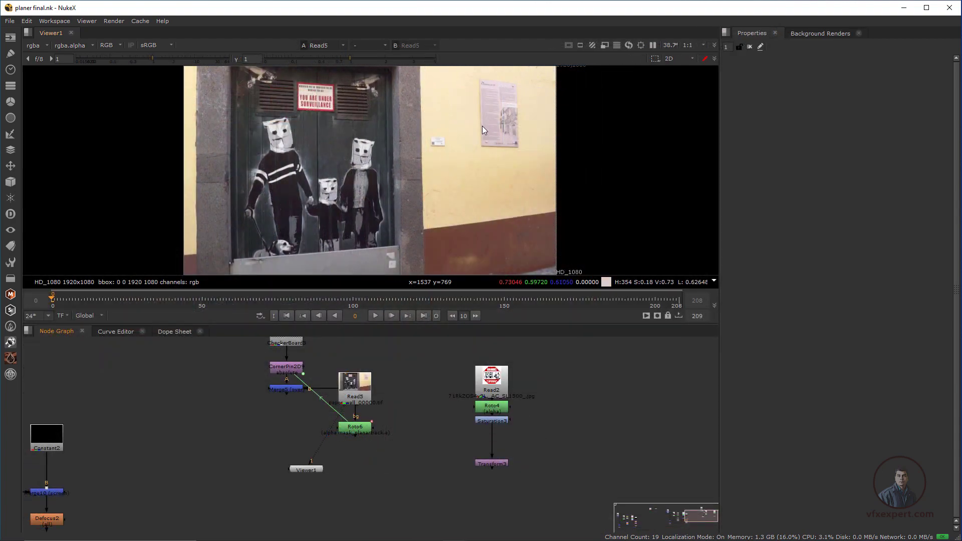
{"action": "scroll", "coordinate": [350, 426], "scroll_direction": "up", "scroll_amount": 1}
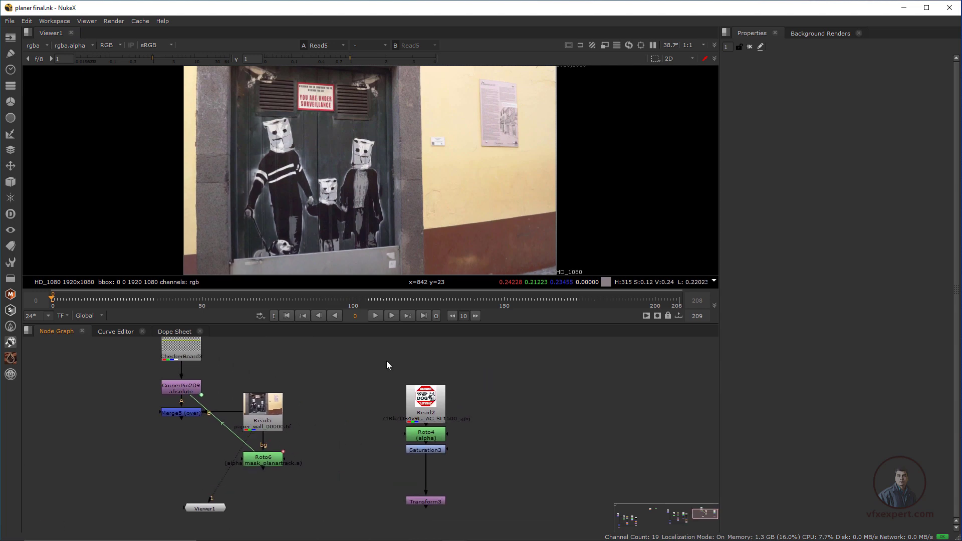
{"action": "left_click_drag", "start_coordinate": [386, 357], "coordinate": [543, 498]}
{"action": "left_click", "coordinate": [366, 411]}
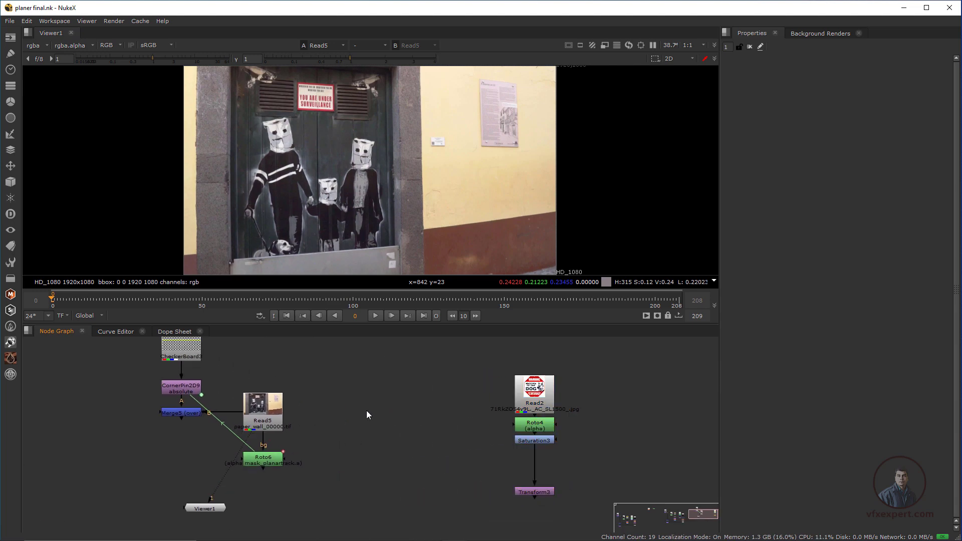
{"action": "middle_click_drag", "start_coordinate": [388, 452], "coordinate": [373, 424]}
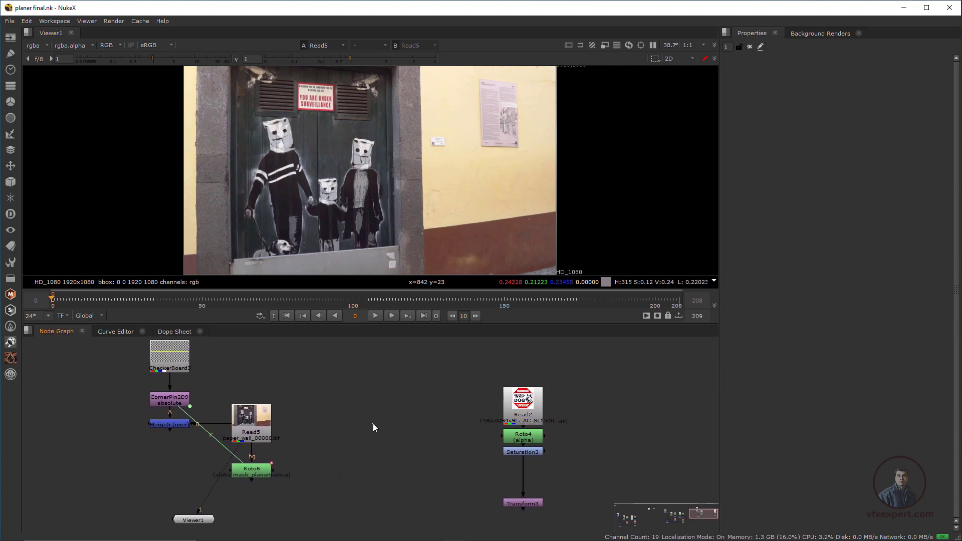
Add an unconnected RotoPaint node between the Read5 and Read2 branches, and scrub the footage before returning to the first frame
{"action": "key", "text": "p"}
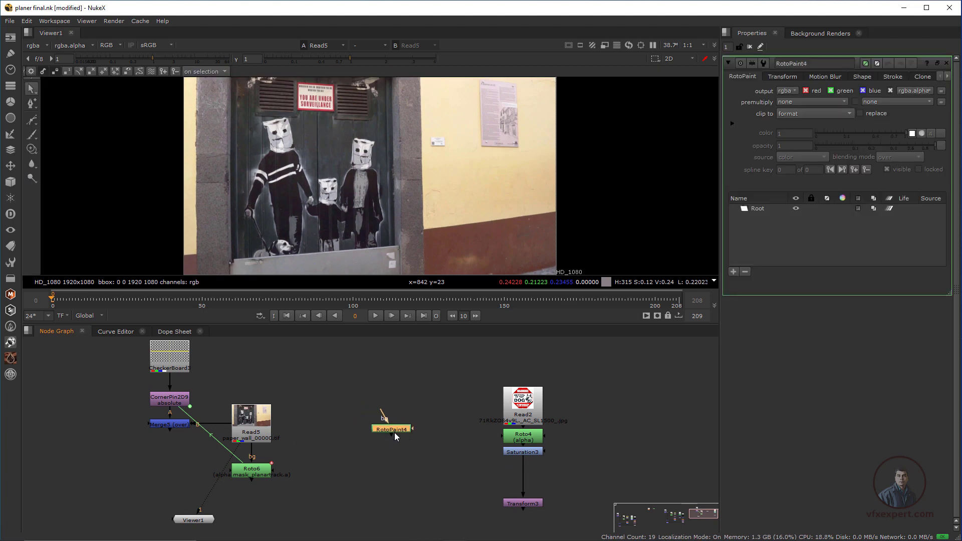
{"action": "left_click", "coordinate": [412, 391]}
{"action": "left_click_drag", "start_coordinate": [393, 430], "coordinate": [412, 443]}
{"action": "mouse_move", "coordinate": [115, 297]}
{"action": "left_mouse_down"}
{"action": "mouse_move", "coordinate": [243, 299]}
{"action": "mouse_move", "coordinate": [154, 309]}
{"action": "mouse_move", "coordinate": [99, 301]}
{"action": "left_mouse_up"}
{"action": "left_click", "coordinate": [287, 315]}
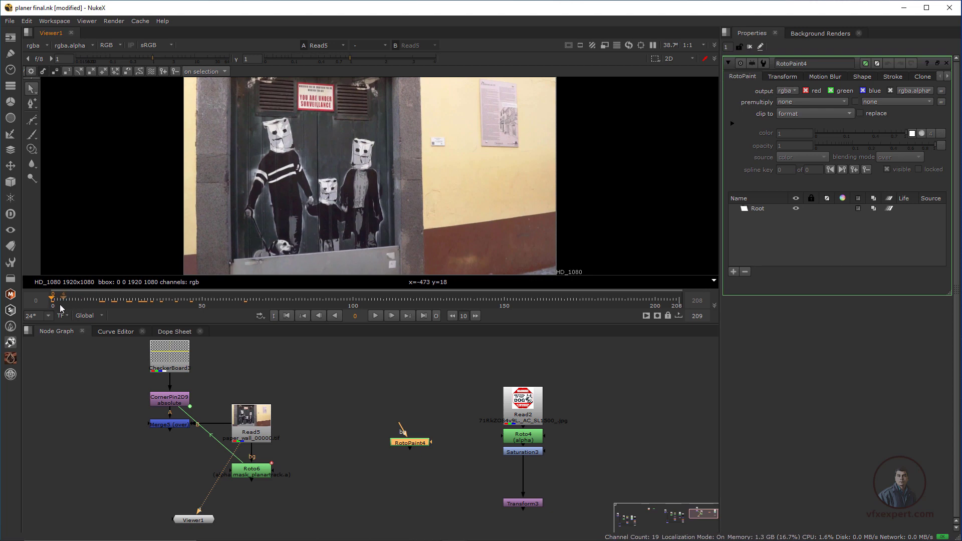
Add a FrameHold node at frame 0 and connect its input to Read5
{"action": "left_click", "coordinate": [309, 395]}
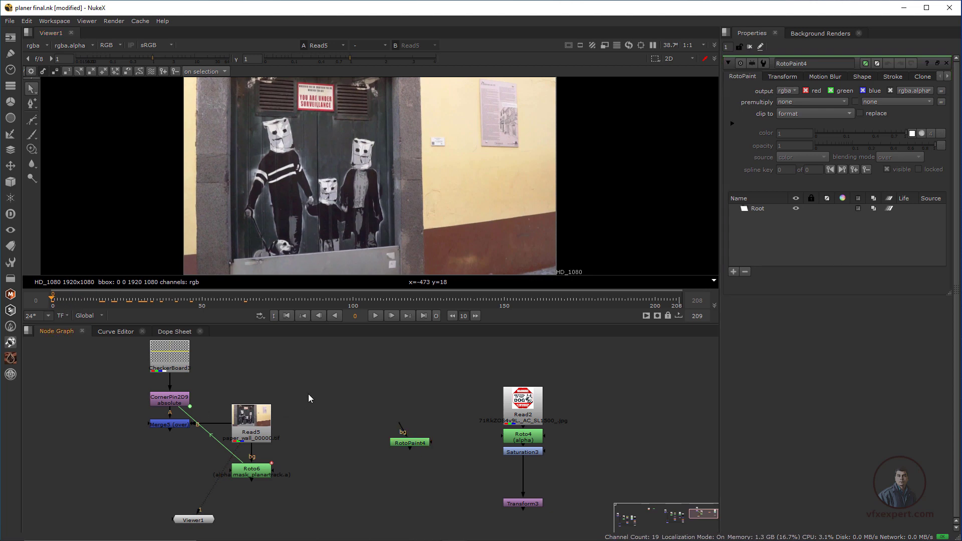
{"action": "key", "text": "Tab"}
{"action": "type", "text": "fra"}
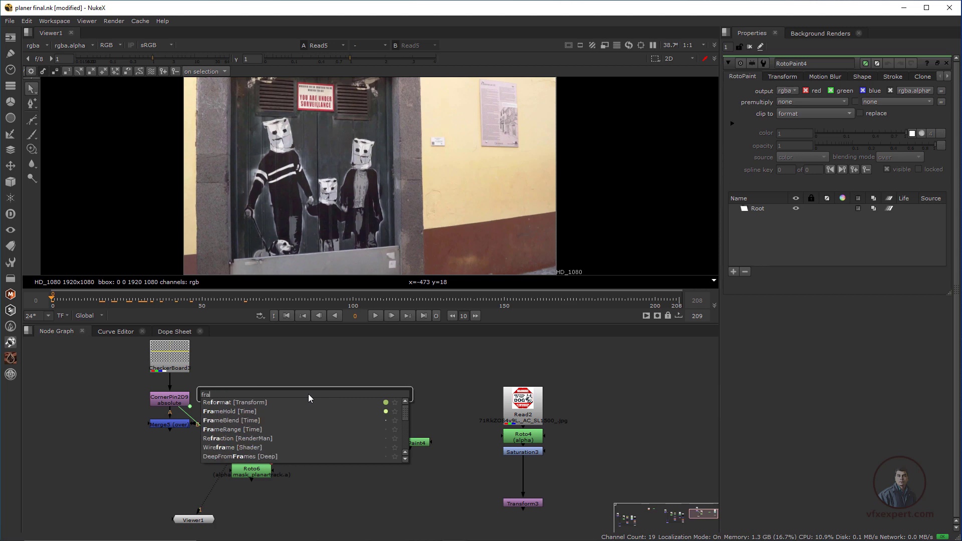
{"action": "left_click", "coordinate": [252, 411]}
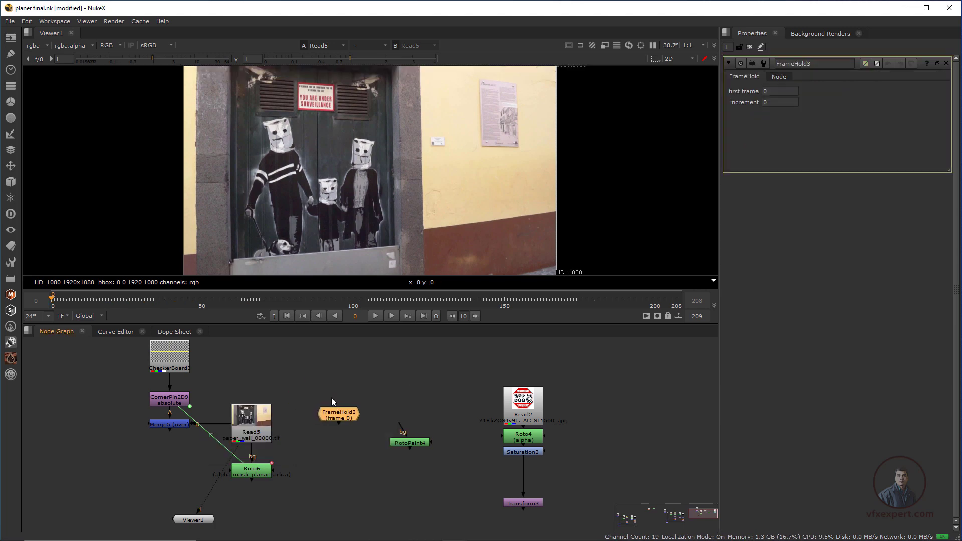
{"action": "left_click_drag", "start_coordinate": [278, 407], "coordinate": [270, 412]}
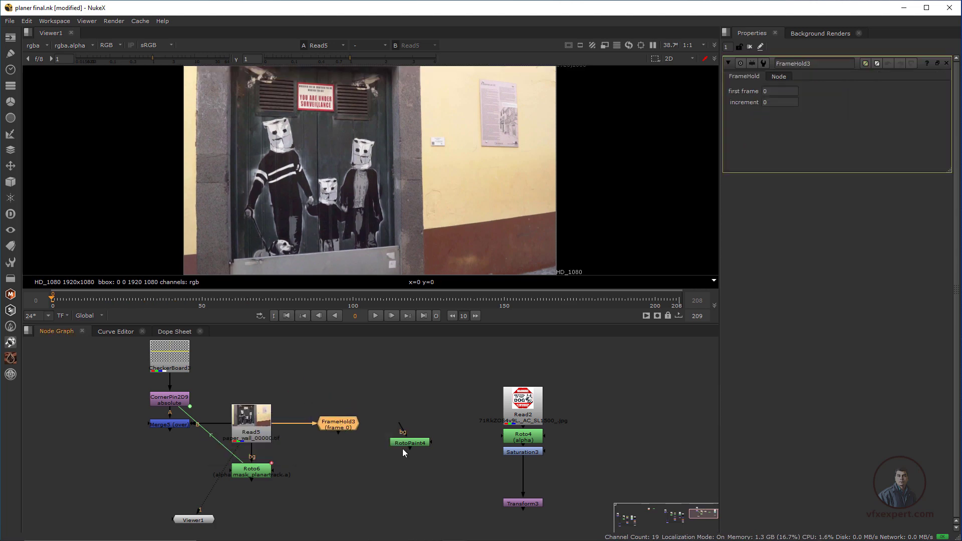
Connect the RotoPaint node below the FrameHold, view its output with the viewer node beneath it, and open its properties
{"action": "left_click_drag", "start_coordinate": [404, 451], "coordinate": [337, 453]}
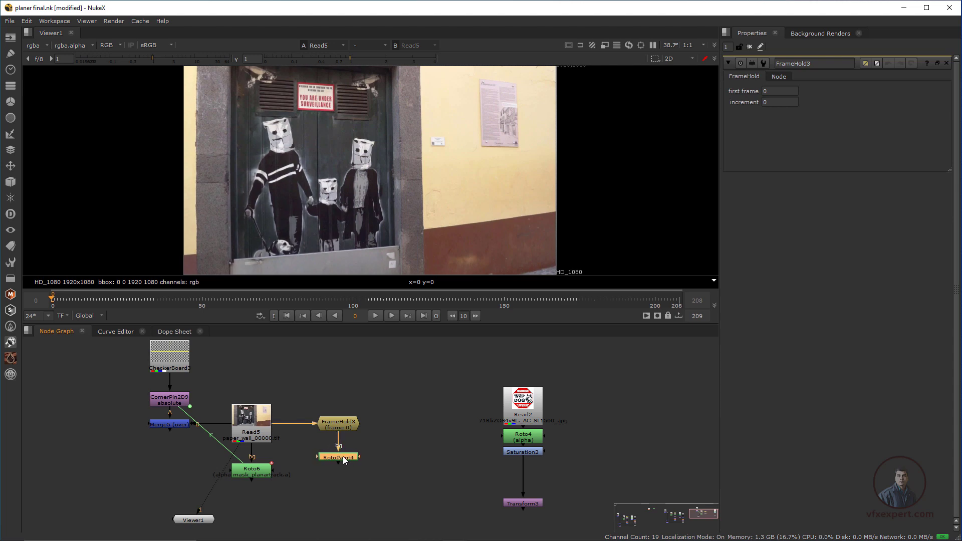
{"action": "key", "text": "1"}
{"action": "left_click_drag", "start_coordinate": [210, 525], "coordinate": [350, 488]}
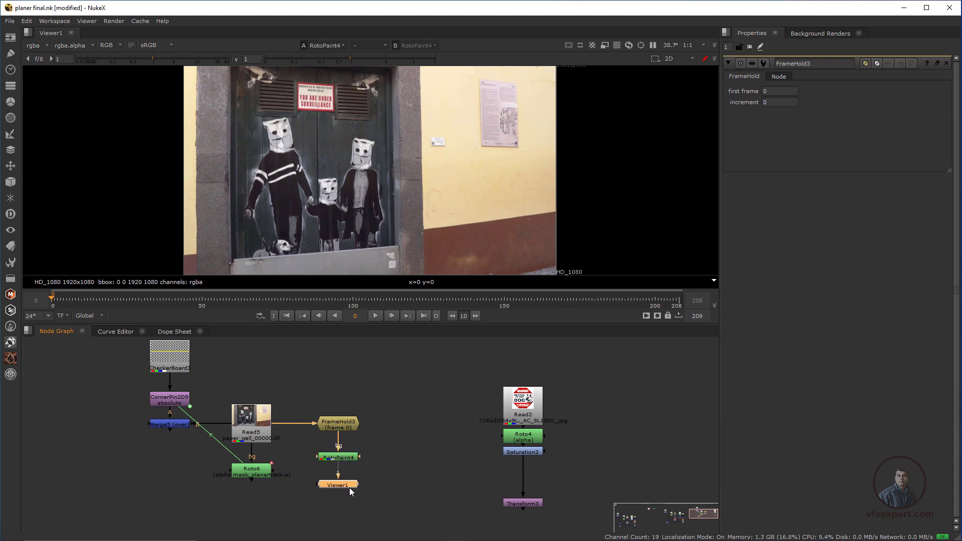
{"action": "double_click", "coordinate": [348, 460]}
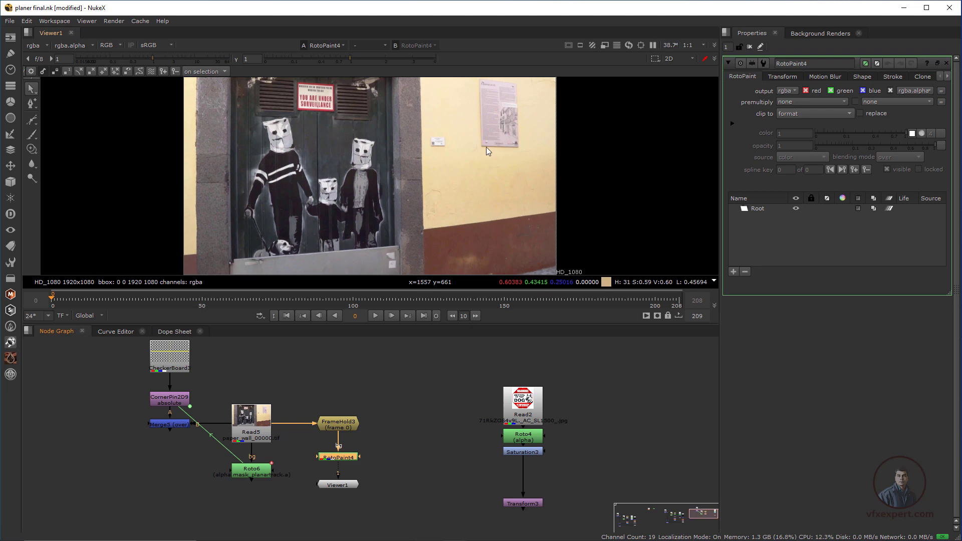
{"action": "middle_click_drag", "start_coordinate": [494, 148], "coordinate": [457, 208]}
{"action": "scroll", "coordinate": [456, 208], "scroll_direction": "up", "scroll_amount": 3}
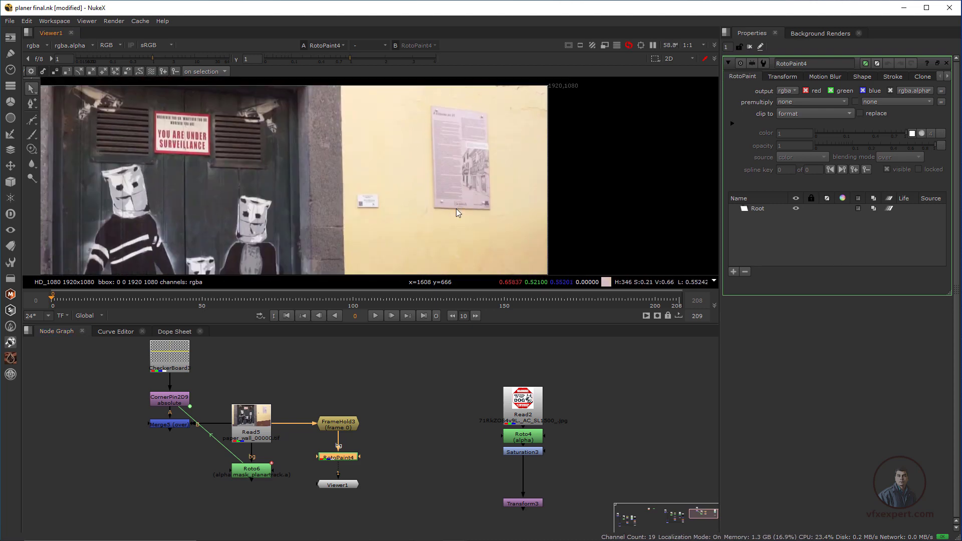
{"action": "scroll", "coordinate": [467, 170], "scroll_direction": "down", "scroll_amount": 2}
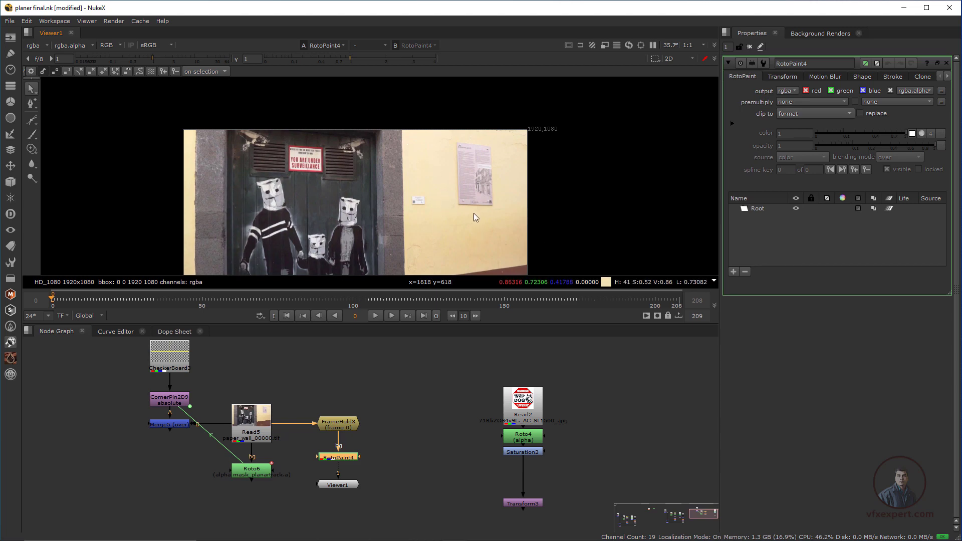
{"action": "middle_click_drag", "start_coordinate": [459, 237], "coordinate": [420, 225]}
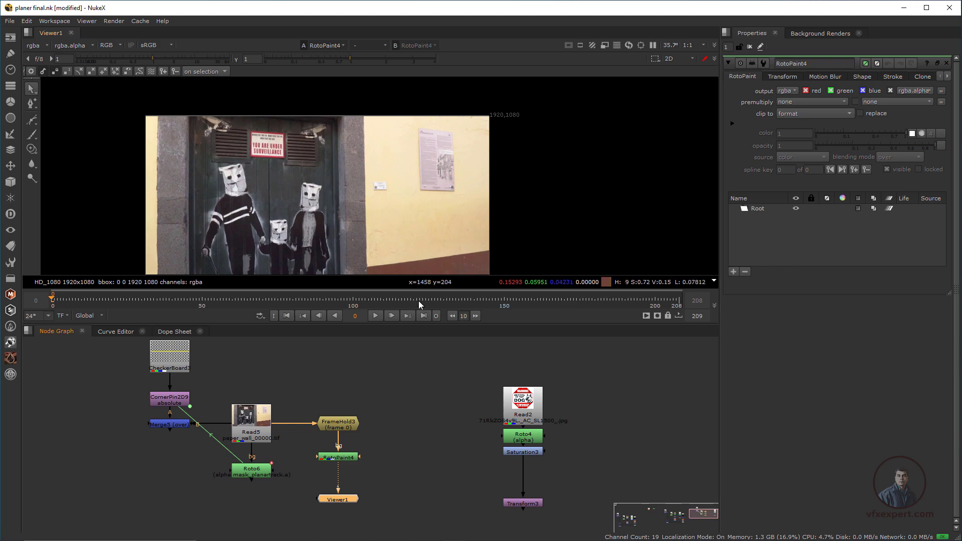
Move the viewer and RotoPaint nodes farther down to make room below the FrameHold node
{"action": "scroll", "coordinate": [363, 410], "scroll_direction": "up", "scroll_amount": 2}
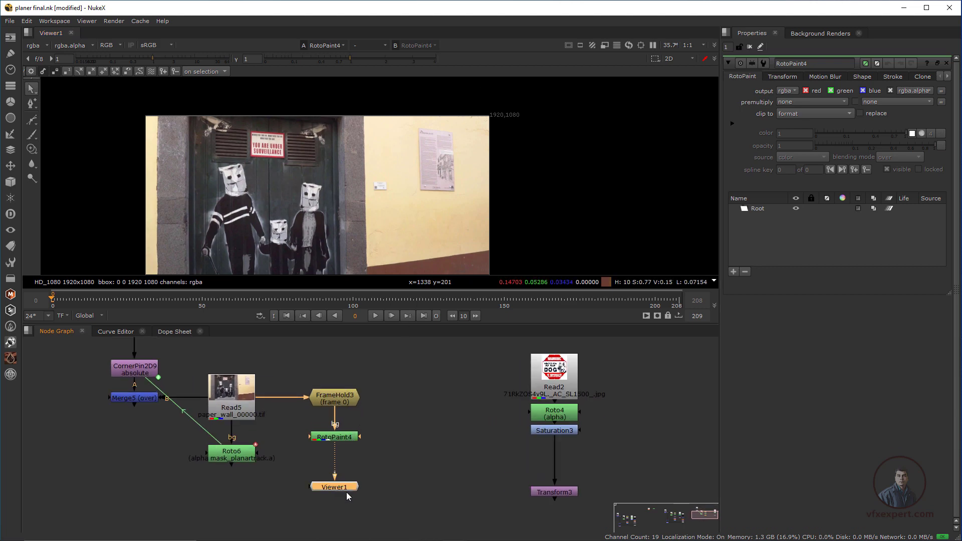
{"action": "left_click_drag", "start_coordinate": [344, 486], "coordinate": [344, 492]}
{"action": "left_click", "coordinate": [335, 452]}
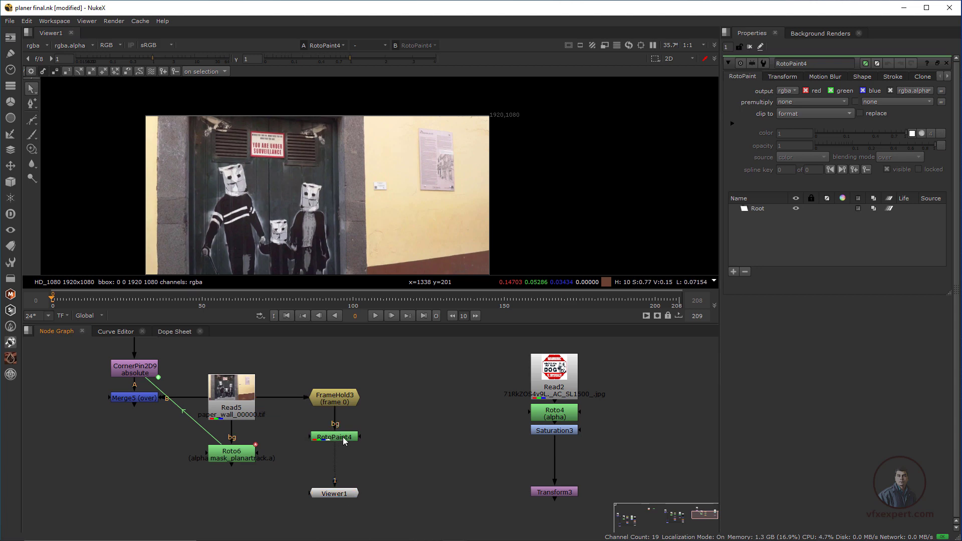
{"action": "left_click_drag", "start_coordinate": [343, 438], "coordinate": [345, 469]}
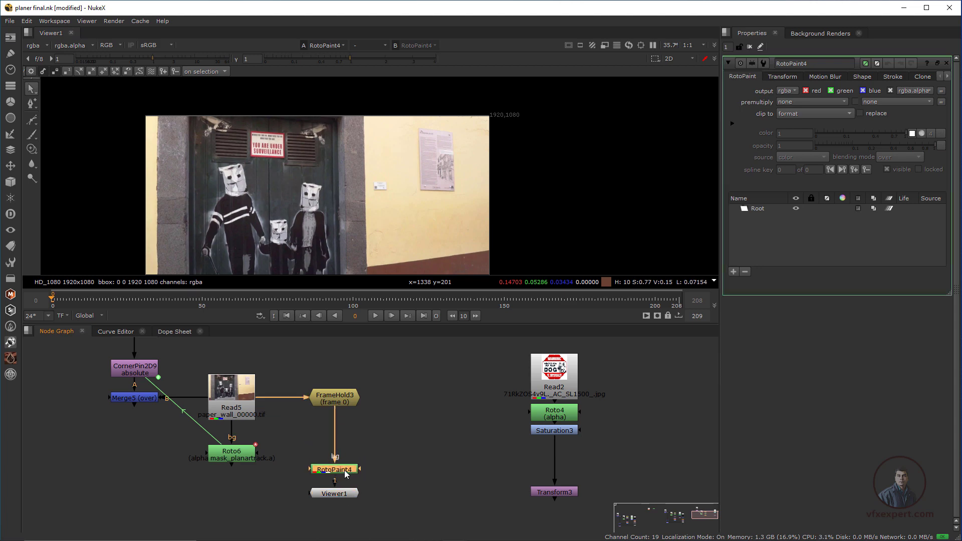
{"action": "left_click", "coordinate": [335, 405]}
{"action": "left_click", "coordinate": [350, 423]}
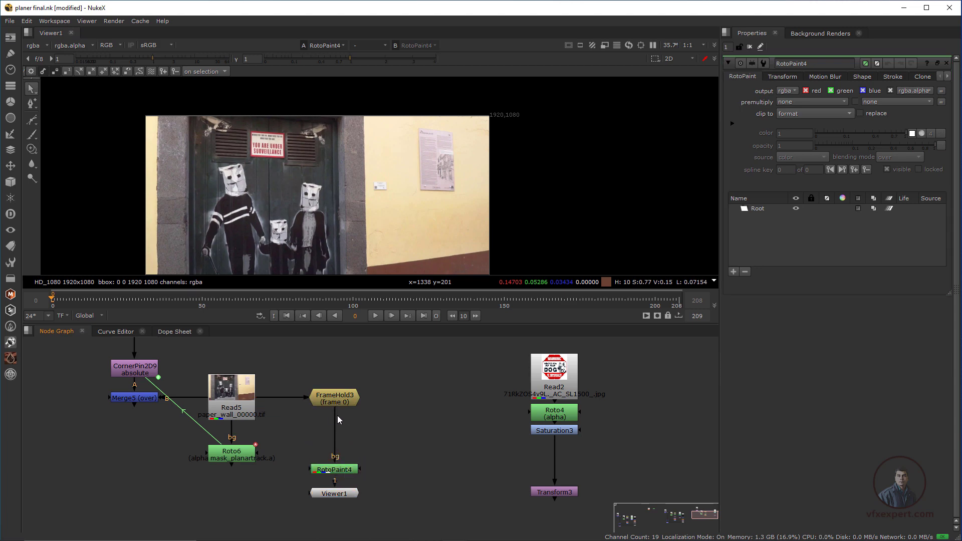
Undo the node moves and the RotoPaint connection, and add a CornerPin node directly below FrameHold3
{"action": "key", "text": "ctrl+z"}
{"action": "key", "text": "ctrl+z"}
{"action": "key", "text": "ctrl+z"}
{"action": "key", "text": "ctrl+z"}
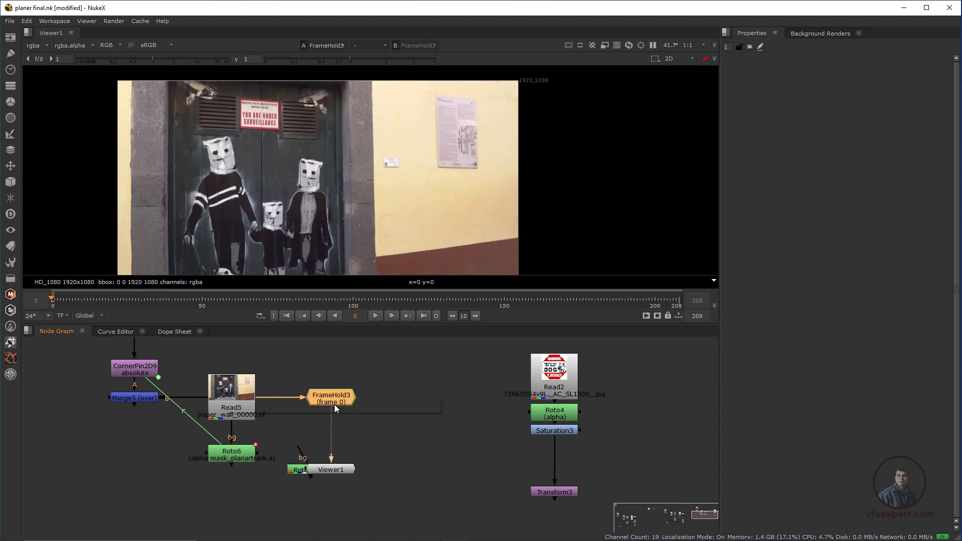
{"action": "key", "text": "Tab"}
{"action": "type", "text": "cor"}
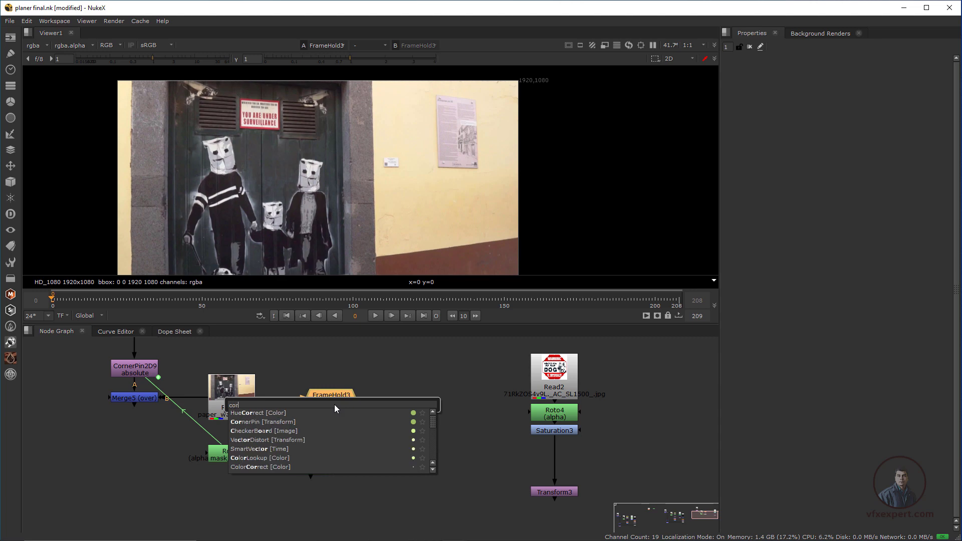
{"action": "left_click", "coordinate": [262, 423]}
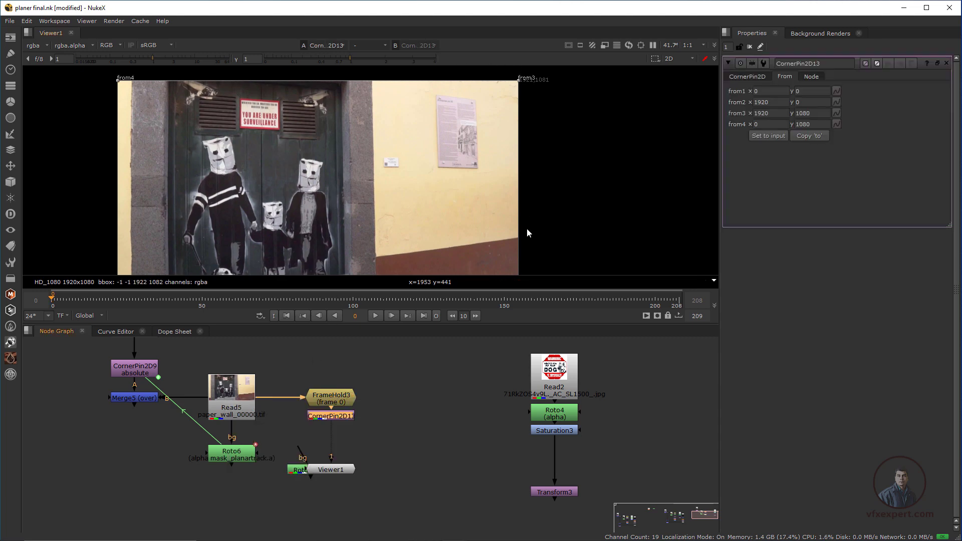
Disable the new CornerPin node and place its from4 point at the yellow wall's upper-left corner, about x 1220, y 1072
{"action": "left_click", "coordinate": [752, 77]}
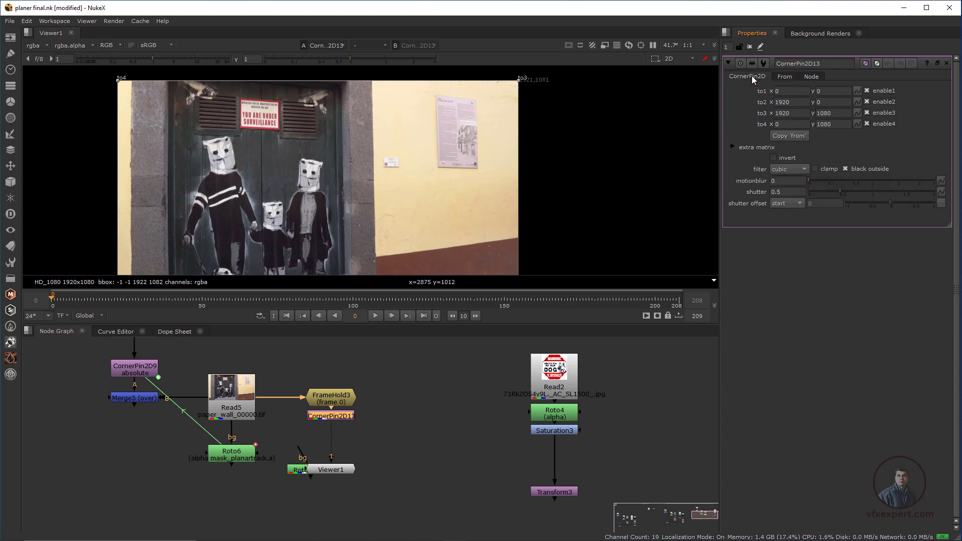
{"action": "left_click", "coordinate": [787, 76]}
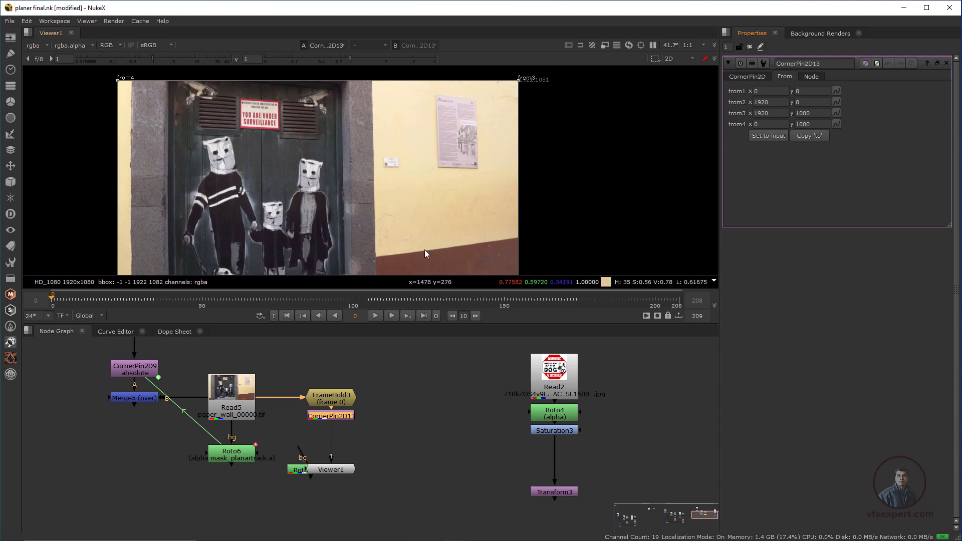
{"action": "scroll", "coordinate": [398, 230], "scroll_direction": "down", "scroll_amount": 2}
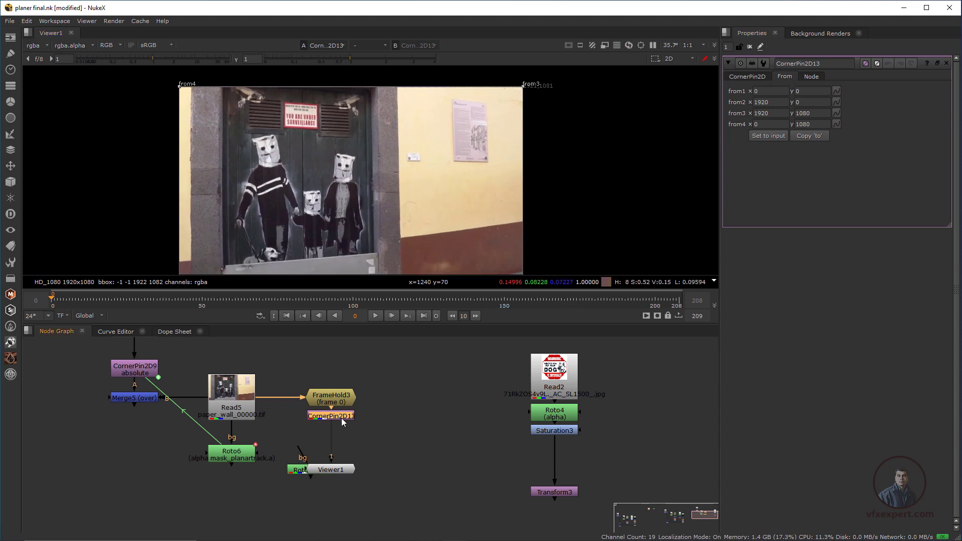
{"action": "key", "text": "d"}
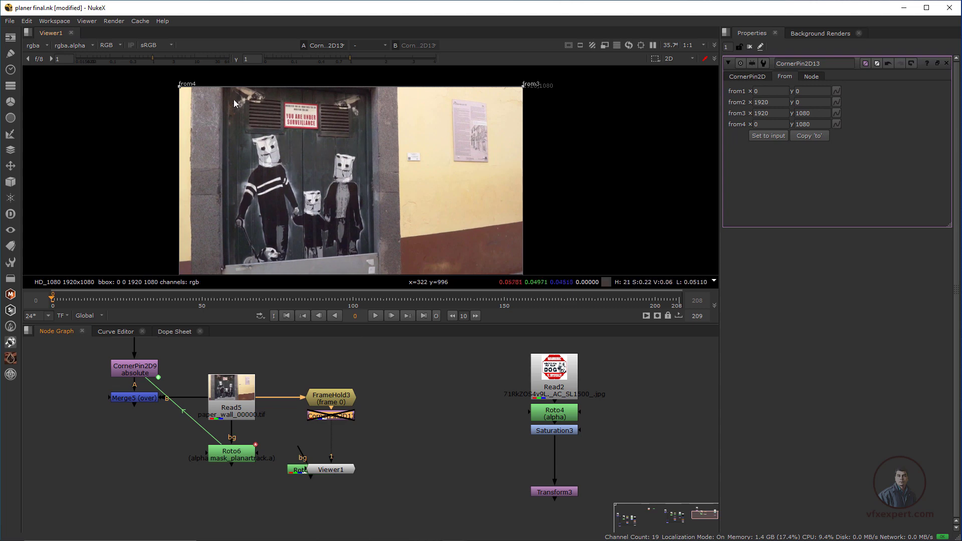
{"action": "left_click_drag", "start_coordinate": [180, 87], "coordinate": [399, 90]}
{"action": "scroll", "coordinate": [471, 172], "scroll_direction": "down", "scroll_amount": 2}
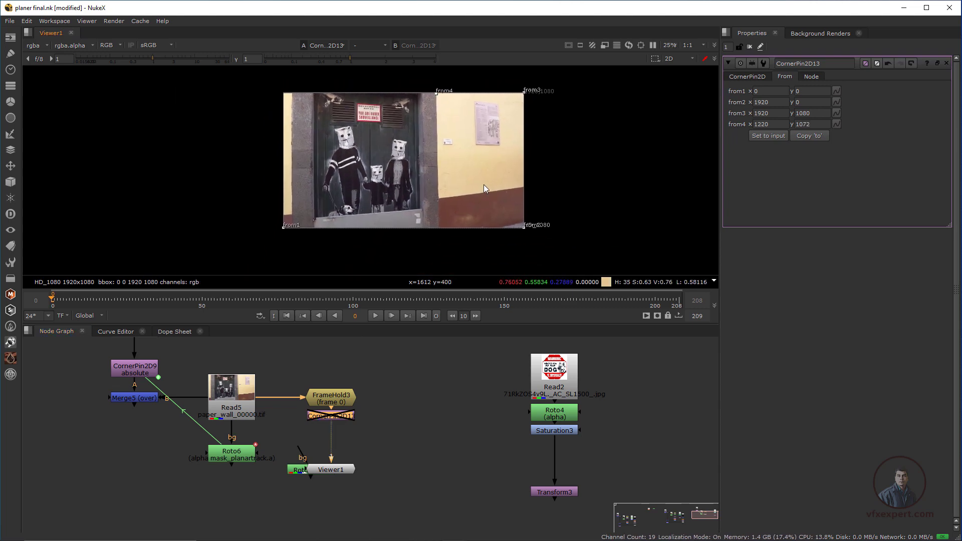
Place from1 at about x 1235, y 235 and from2 at about x 1922, y 336, along the yellow wall's lower edge
{"action": "left_click_drag", "start_coordinate": [293, 248], "coordinate": [414, 206]}
{"action": "scroll", "coordinate": [441, 223], "scroll_direction": "up", "scroll_amount": 4}
{"action": "middle_click_drag", "start_coordinate": [529, 232], "coordinate": [346, 218]}
{"action": "scroll", "coordinate": [346, 217], "scroll_direction": "down", "scroll_amount": 2}
{"action": "left_click_drag", "start_coordinate": [410, 248], "coordinate": [410, 215]}
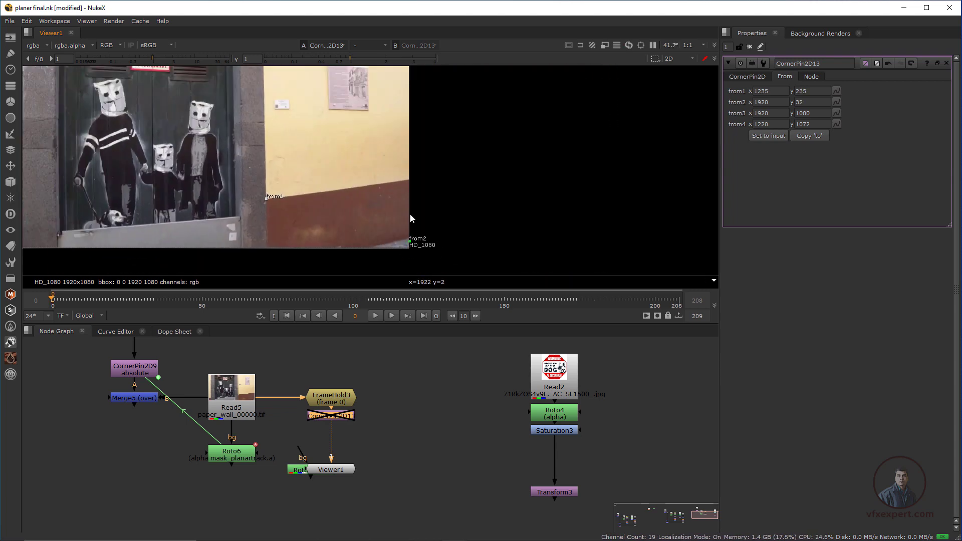
{"action": "left_click_drag", "start_coordinate": [410, 180], "coordinate": [411, 178]}
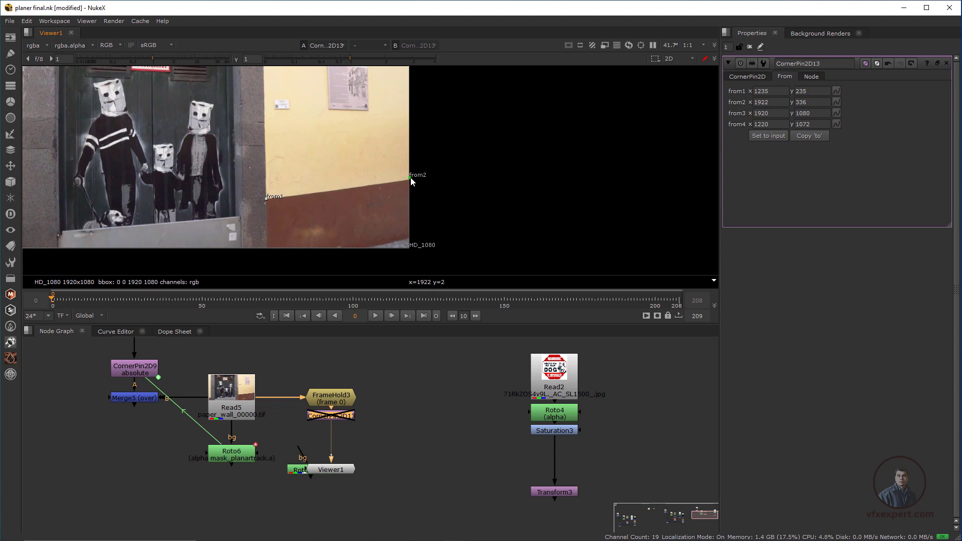
{"action": "scroll", "coordinate": [366, 158], "scroll_direction": "down", "scroll_amount": 1}
{"action": "middle_click_drag", "start_coordinate": [366, 159], "coordinate": [367, 203]}
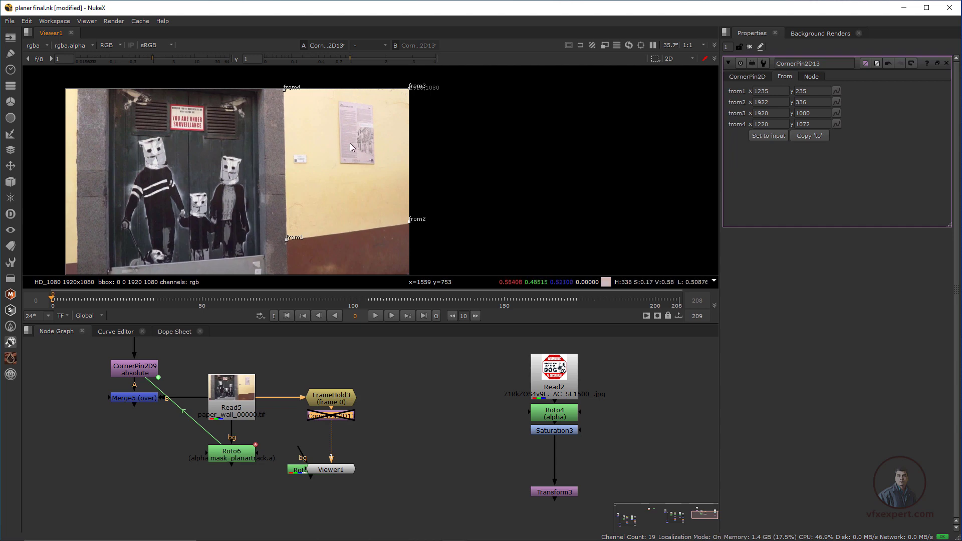
{"action": "scroll", "coordinate": [302, 239], "scroll_direction": "up", "scroll_amount": 2}
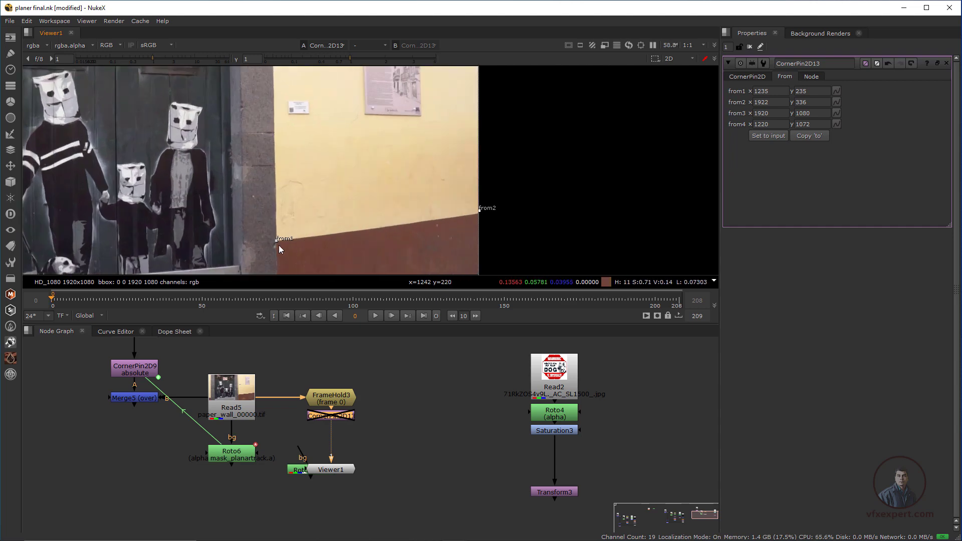
{"action": "scroll", "coordinate": [384, 173], "scroll_direction": "down", "scroll_amount": 2}
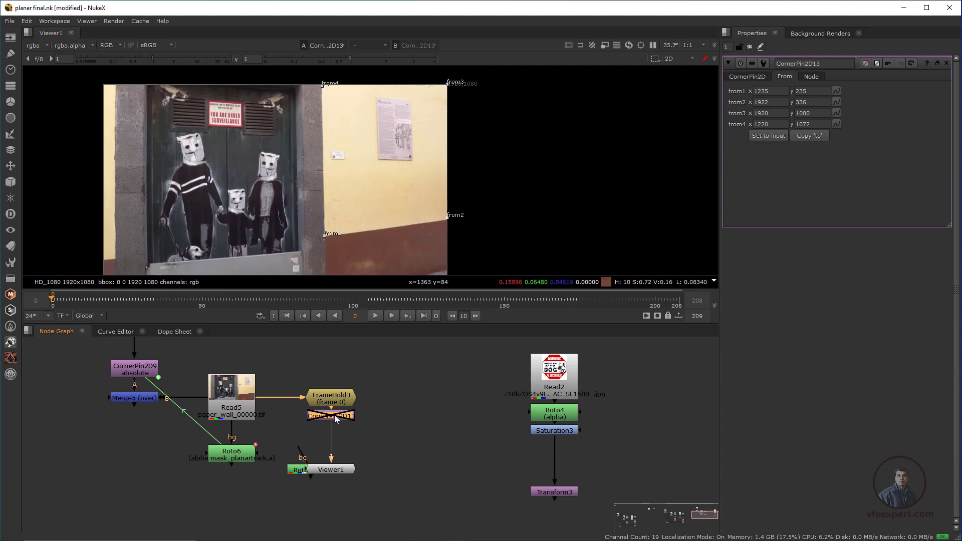
Re-enable the CornerPin node and compare its output with the FrameHold output in the viewer, ending on the CornerPin
{"action": "key", "text": "d"}
{"action": "scroll", "coordinate": [401, 195], "scroll_direction": "down", "scroll_amount": 3}
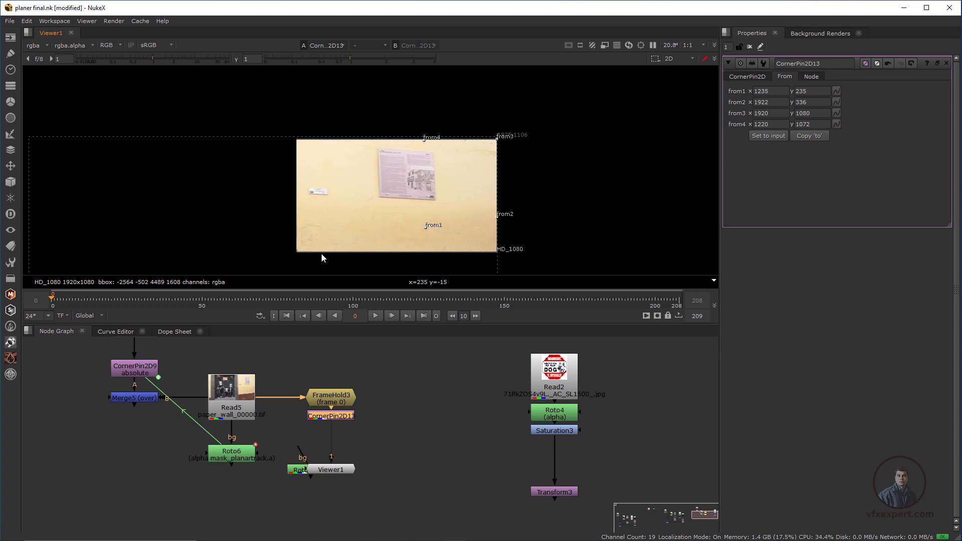
{"action": "left_click", "coordinate": [338, 401]}
{"action": "key", "text": "1"}
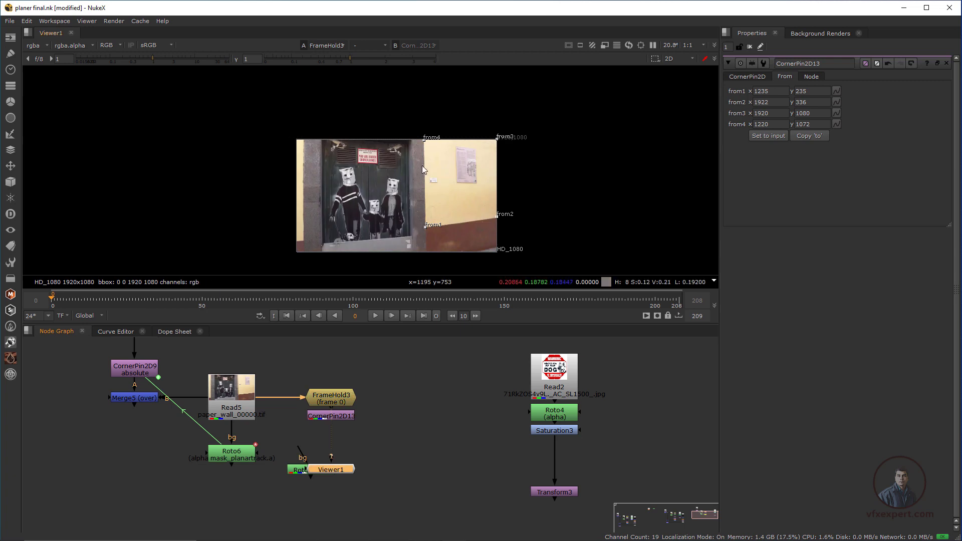
{"action": "left_click", "coordinate": [342, 419]}
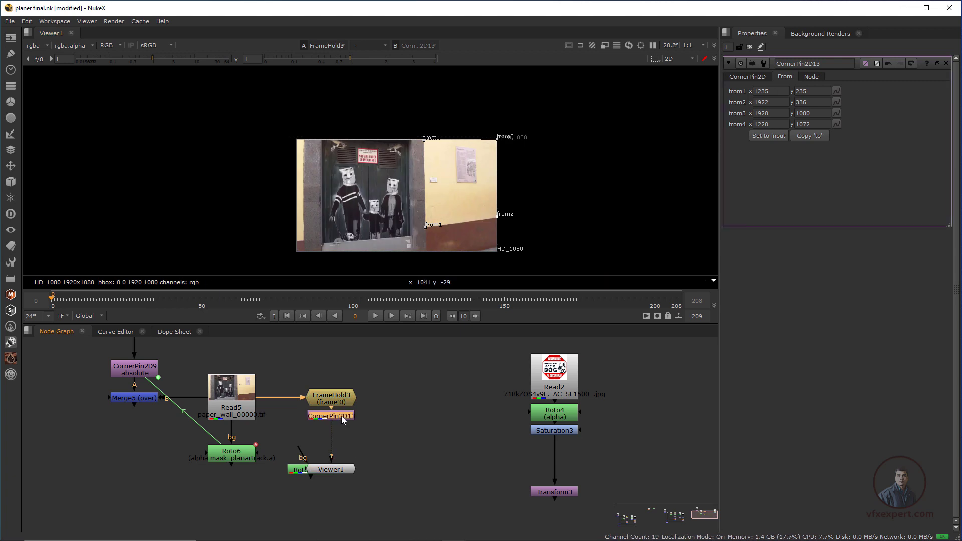
{"action": "key", "text": "1"}
{"action": "scroll", "coordinate": [432, 180], "scroll_direction": "up", "scroll_amount": 3}
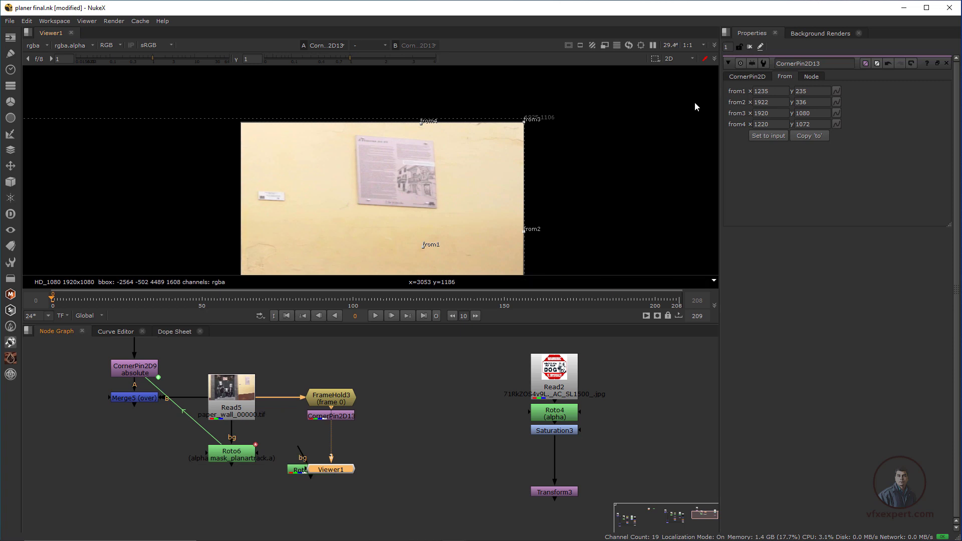
Collapse the CornerPin properties, then connect the RotoPaint node between the CornerPin and the viewer
{"action": "left_click", "coordinate": [728, 63]}
{"action": "middle_click_drag", "start_coordinate": [357, 458], "coordinate": [362, 465]}
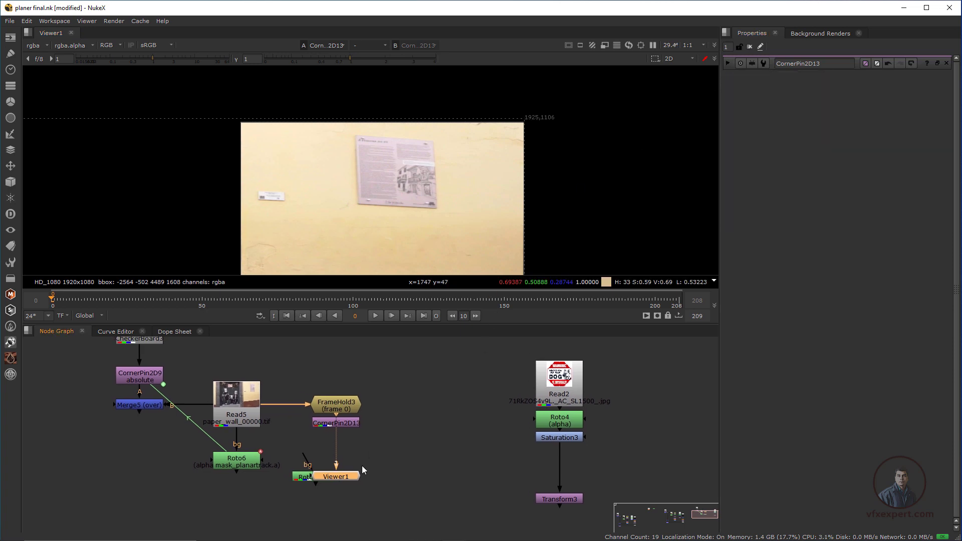
{"action": "left_click_drag", "start_coordinate": [322, 477], "coordinate": [343, 472]}
{"action": "key", "text": "ctrl+shift+x"}
{"action": "left_click_drag", "start_coordinate": [353, 494], "coordinate": [339, 492]}
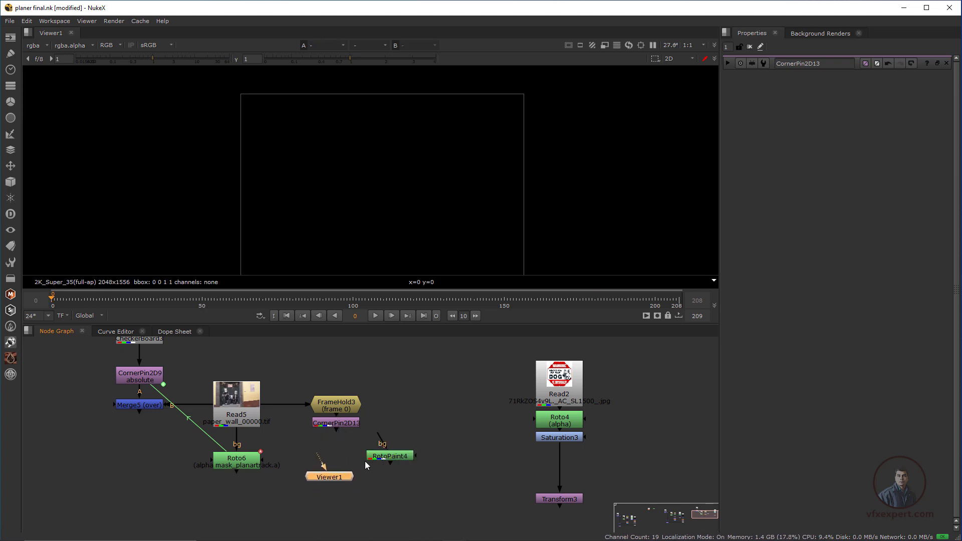
{"action": "left_click_drag", "start_coordinate": [390, 459], "coordinate": [341, 478]}
{"action": "scroll", "coordinate": [413, 183], "scroll_direction": "up", "scroll_amount": 2}
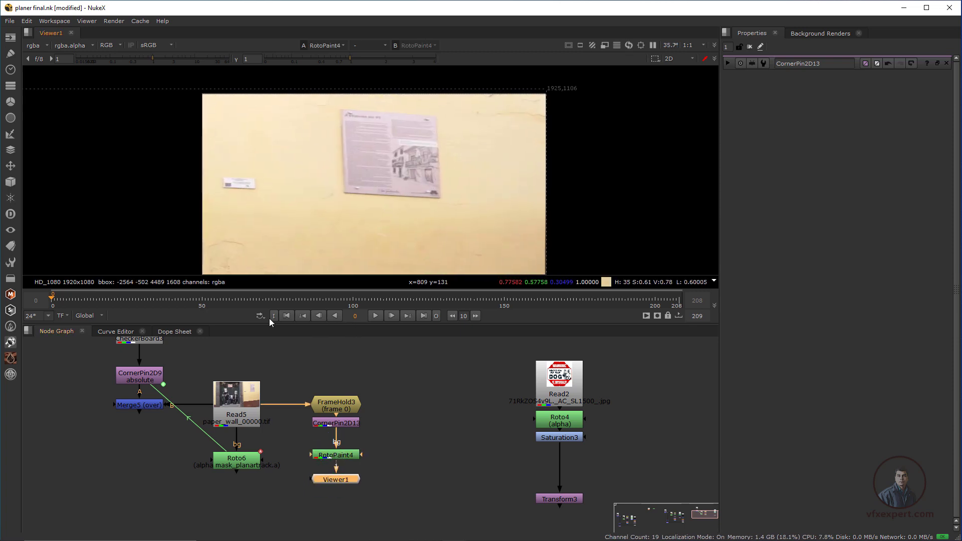
Open the RotoPaint node and clone clean wall over the small white label using the Clone tool at about size 81
{"action": "double_click", "coordinate": [338, 455]}
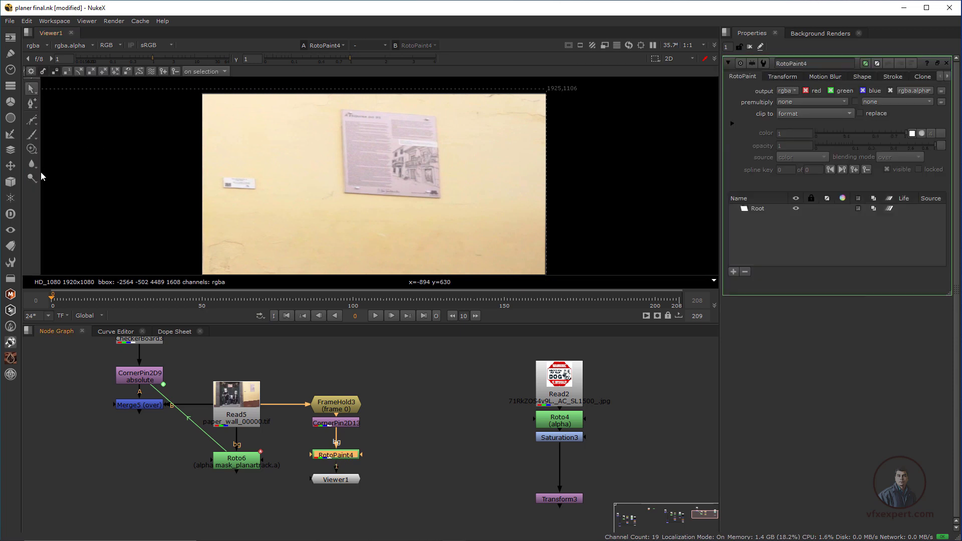
{"action": "left_click", "coordinate": [32, 149]}
{"action": "right_click", "coordinate": [33, 150]}
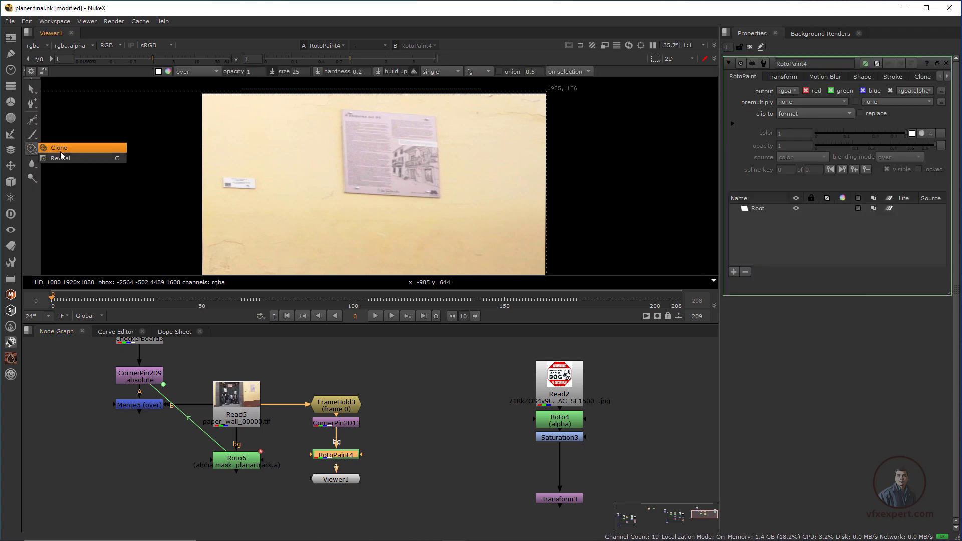
{"action": "left_click", "coordinate": [60, 152]}
{"action": "scroll", "coordinate": [247, 204], "scroll_direction": "up", "scroll_amount": 2}
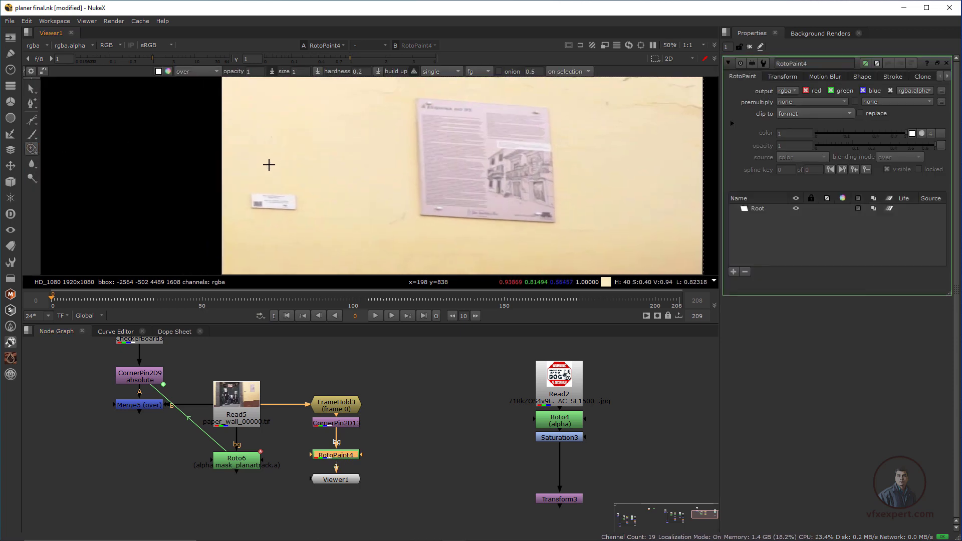
{"action": "mouse_move", "coordinate": [272, 149]}
{"action": "left_mouse_down", "text": "ctrl"}
{"action": "mouse_move", "coordinate": [271, 167]}
{"action": "mouse_move", "coordinate": [303, 199]}
{"action": "mouse_move", "coordinate": [253, 205]}
{"action": "mouse_move", "coordinate": [295, 212]}
{"action": "left_mouse_up", "text": "ctrl"}
{"action": "middle_click_drag", "start_coordinate": [445, 150], "coordinate": [396, 183]}
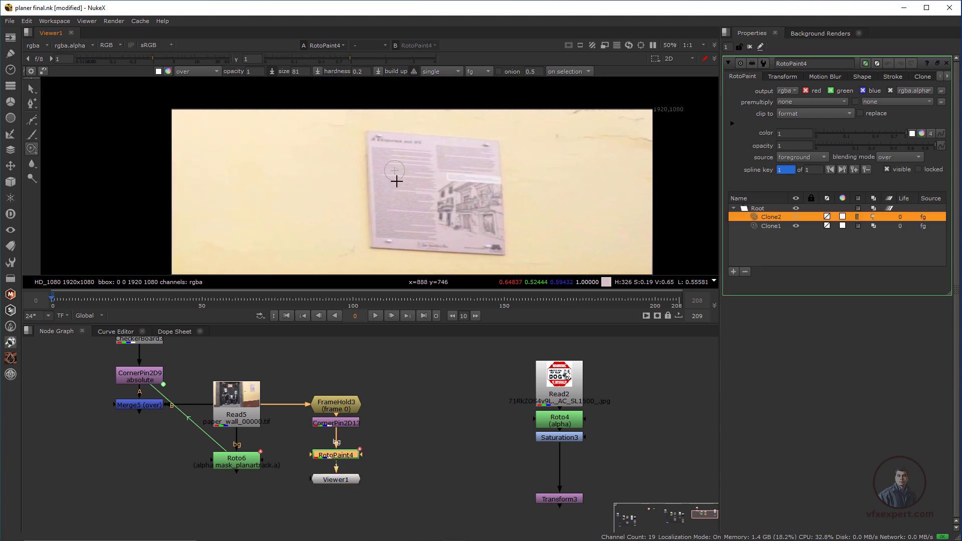
Clone clean wall texture over the entire large poster, enlarging the brush to about size 133 for the remaining part
{"action": "left_click_drag", "start_coordinate": [366, 137], "coordinate": [394, 136]}
{"action": "mouse_move", "coordinate": [337, 146]}
{"action": "left_mouse_down", "text": "ctrl"}
{"action": "mouse_move", "coordinate": [370, 146]}
{"action": "mouse_move", "coordinate": [417, 228]}
{"action": "left_mouse_up", "text": "ctrl"}
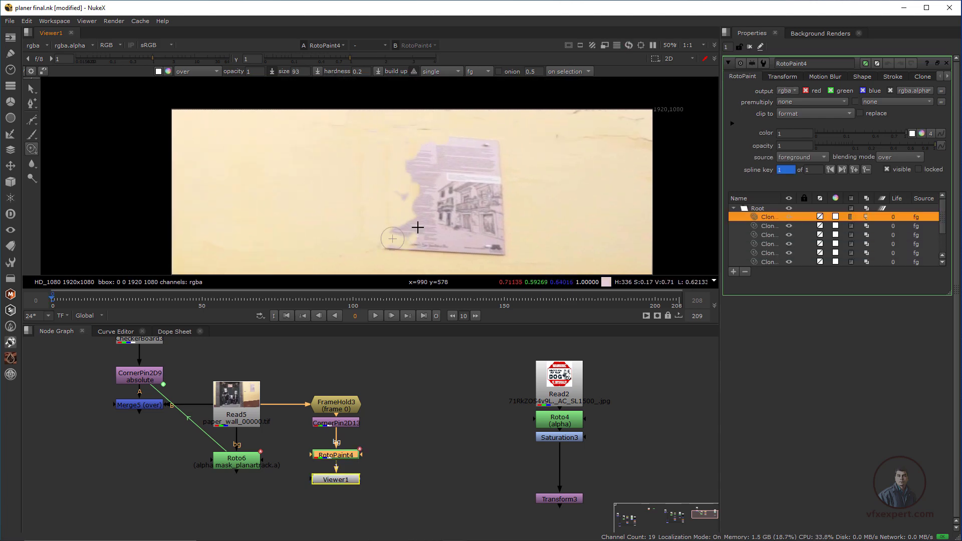
{"action": "middle_click_drag", "start_coordinate": [481, 183], "coordinate": [465, 151]}
{"action": "left_click_drag", "start_coordinate": [471, 129], "coordinate": [475, 129], "text": "shift"}
{"action": "mouse_move", "coordinate": [476, 150]}
{"action": "left_mouse_down"}
{"action": "mouse_move", "coordinate": [443, 127]}
{"action": "mouse_move", "coordinate": [414, 138]}
{"action": "left_mouse_up"}
{"action": "left_click_drag", "start_coordinate": [469, 183], "coordinate": [456, 216]}
{"action": "left_click_drag", "start_coordinate": [496, 157], "coordinate": [464, 183]}
Inspect the painted wall and scrub the timeline to frame 11 to check the cloned strokes
{"action": "scroll", "coordinate": [456, 193], "scroll_direction": "down", "scroll_amount": 3}
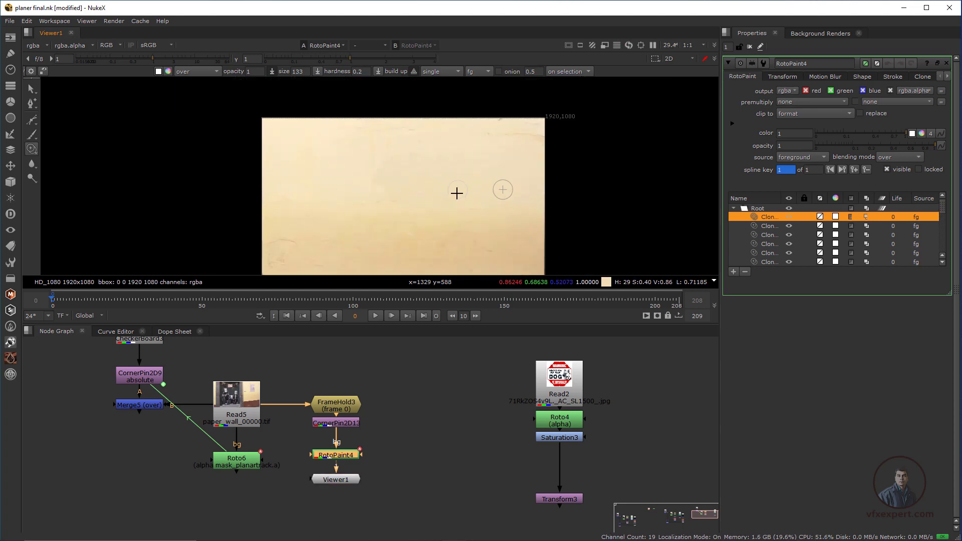
{"action": "scroll", "coordinate": [428, 208], "scroll_direction": "up", "scroll_amount": 2}
{"action": "scroll", "coordinate": [390, 143], "scroll_direction": "down", "scroll_amount": 4}
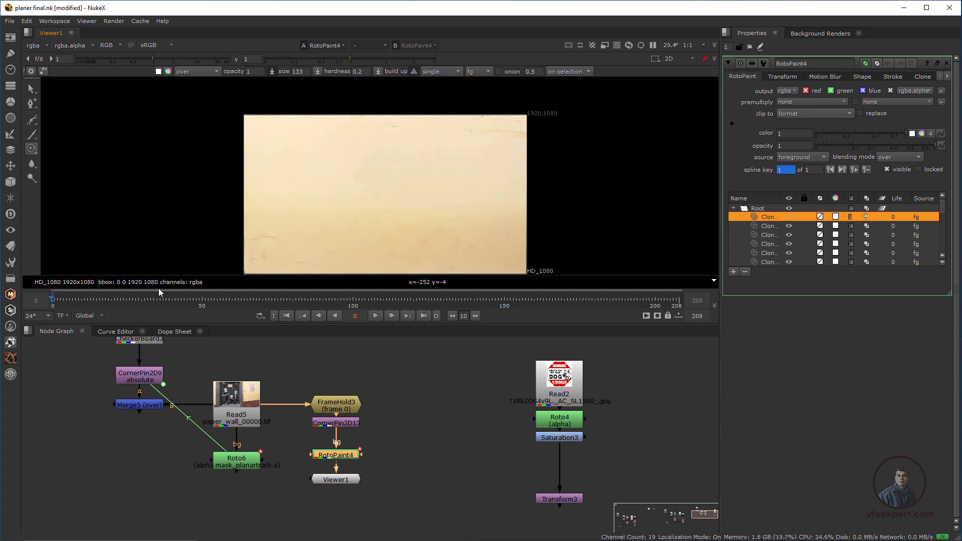
{"action": "left_click_drag", "start_coordinate": [59, 301], "coordinate": [86, 299]}
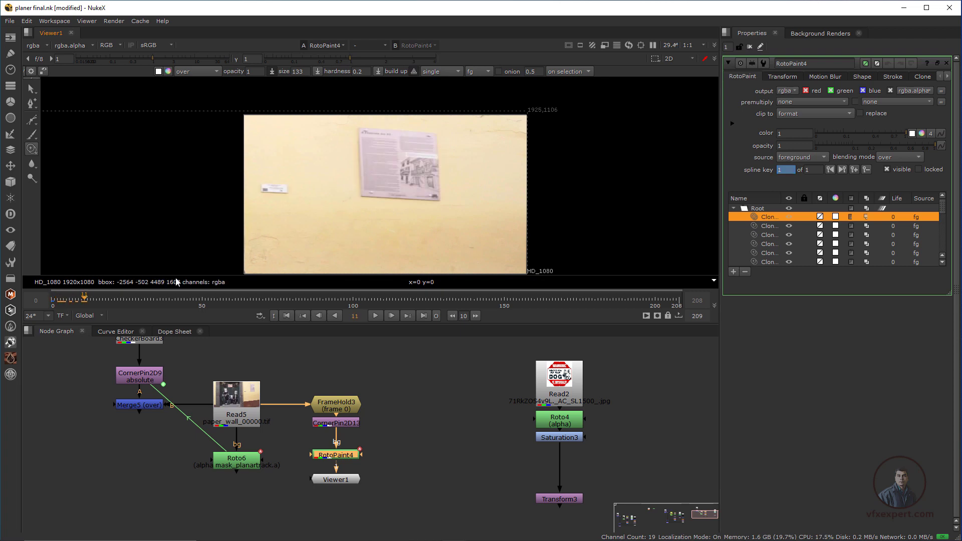
Return to the first frame and set the lifetime of the selected top clone stroke in RotoPaint4 to all frames
{"action": "left_click", "coordinate": [287, 316]}
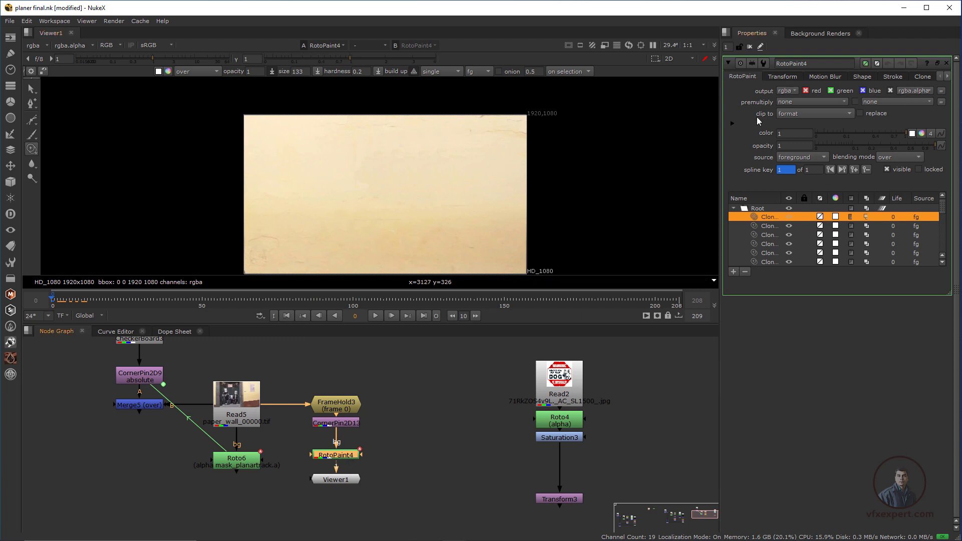
{"action": "left_click_drag", "start_coordinate": [721, 120], "coordinate": [657, 119]}
{"action": "left_click", "coordinate": [889, 76]}
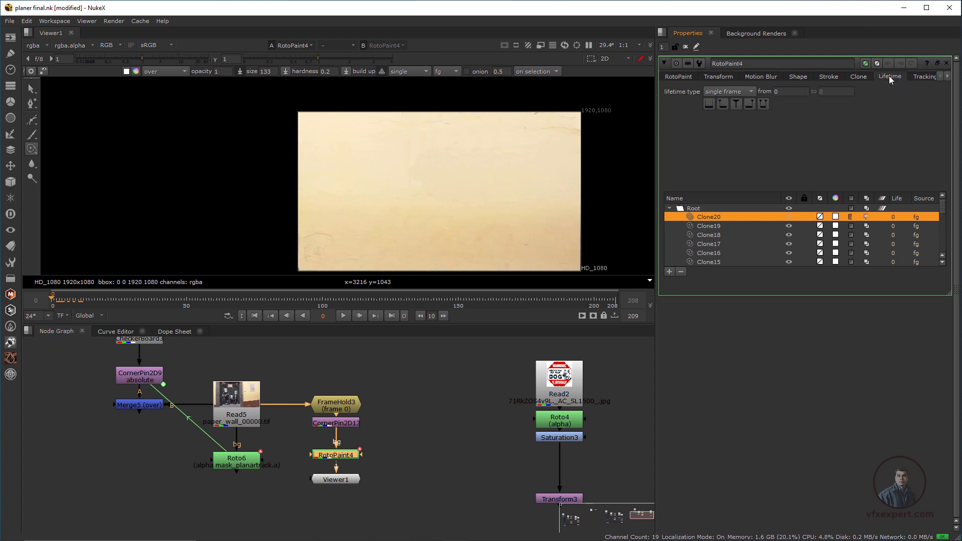
{"action": "left_click", "coordinate": [746, 92]}
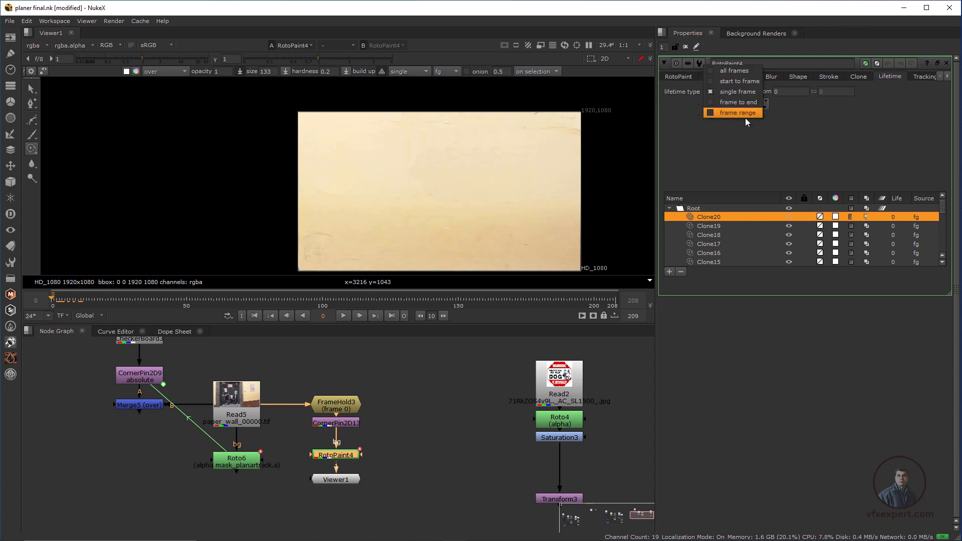
{"action": "left_click", "coordinate": [741, 70]}
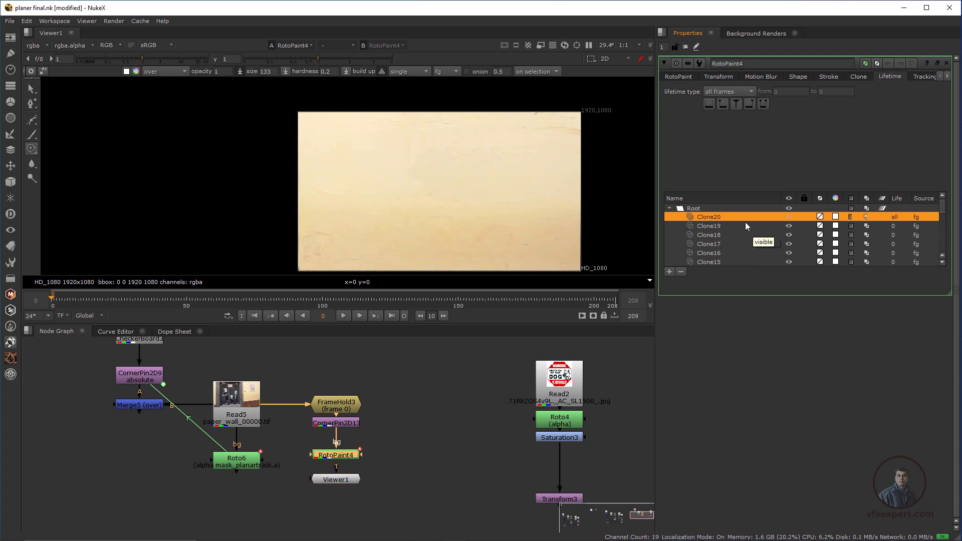
Select all clone strokes from Clone20 down to Clone1 and set their lifetime to all frames
{"action": "left_click", "coordinate": [714, 226]}
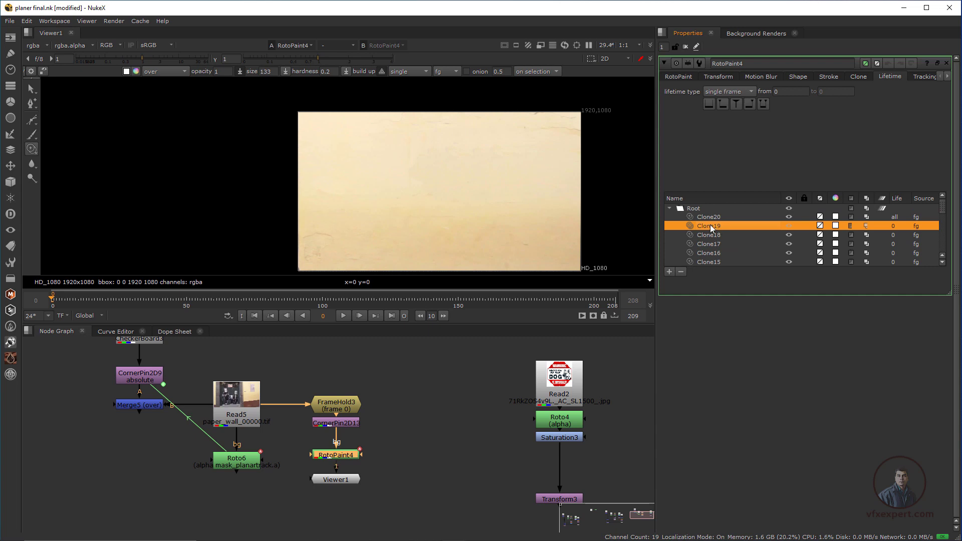
{"action": "left_click", "coordinate": [710, 219]}
{"action": "left_click_drag", "start_coordinate": [943, 212], "coordinate": [949, 259]}
{"action": "left_click", "coordinate": [713, 254], "text": "shift"}
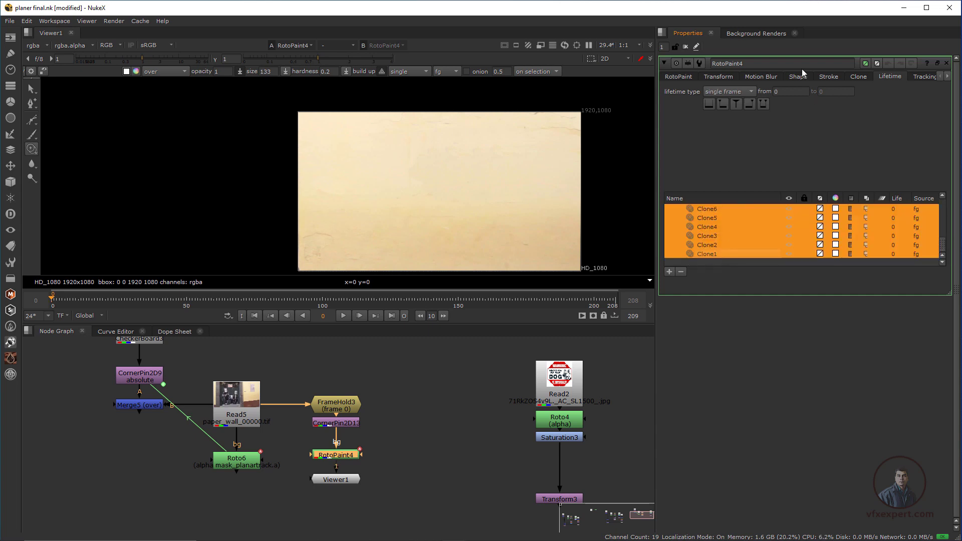
{"action": "left_click", "coordinate": [751, 92]}
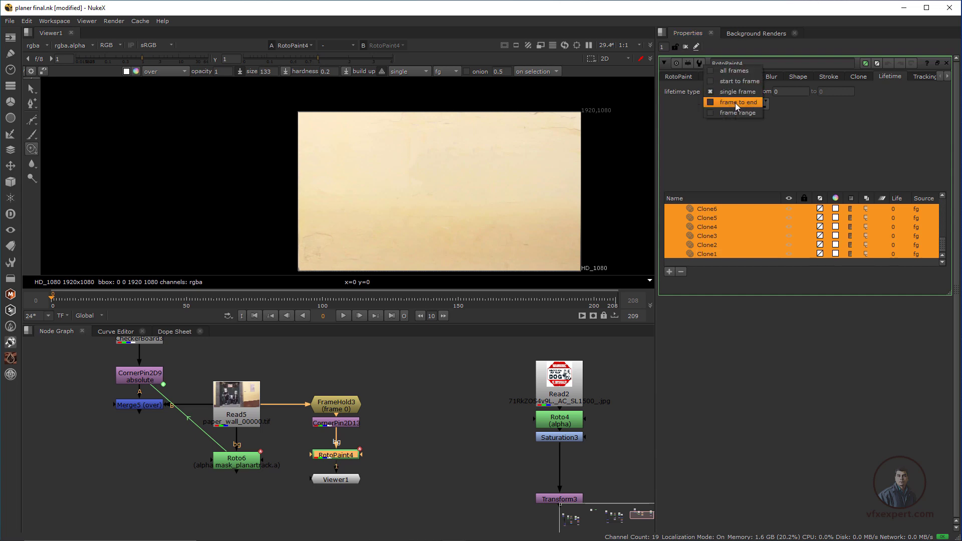
{"action": "left_click", "coordinate": [730, 72]}
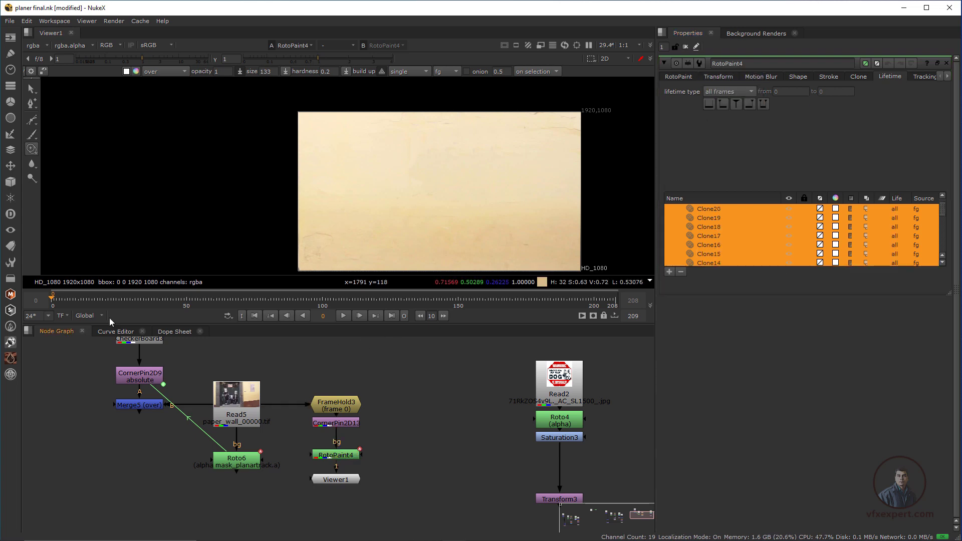
Scrub through the timeline to check the painted wall across frames, ending at frame 50
{"action": "left_click_drag", "start_coordinate": [73, 299], "coordinate": [99, 304]}
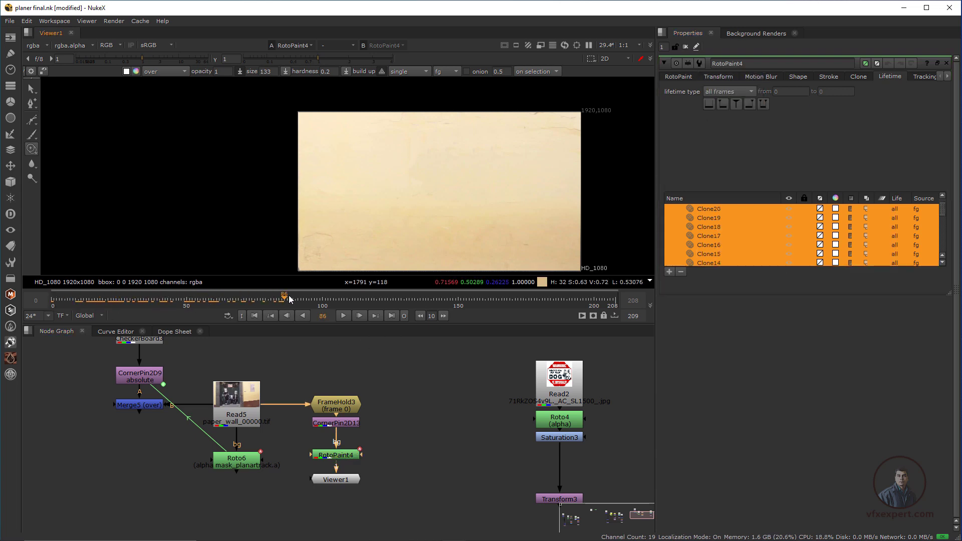
{"action": "left_click_drag", "start_coordinate": [290, 299], "coordinate": [407, 299]}
{"action": "scroll", "coordinate": [379, 189], "scroll_direction": "up", "scroll_amount": 2}
{"action": "scroll", "coordinate": [483, 219], "scroll_direction": "down", "scroll_amount": 2}
{"action": "middle_click_drag", "start_coordinate": [482, 219], "coordinate": [417, 203]}
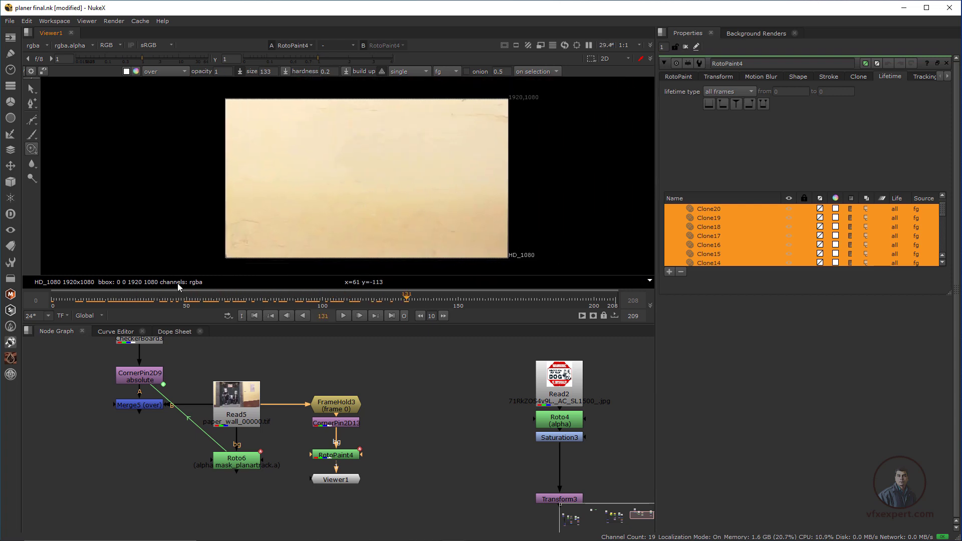
{"action": "left_click", "coordinate": [186, 300]}
Bring the existing RotoPaint3 node beside the held-frame branch and connect its bg input to CornerPin2D13
{"action": "scroll", "coordinate": [402, 413], "scroll_direction": "down", "scroll_amount": 2}
{"action": "middle_click_drag", "start_coordinate": [402, 413], "coordinate": [483, 446]}
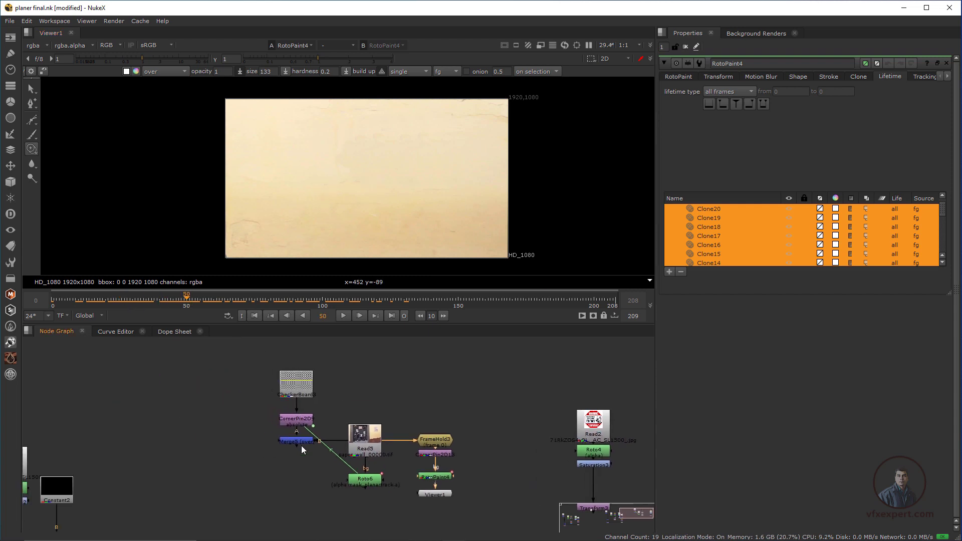
{"action": "middle_click_drag", "start_coordinate": [234, 440], "coordinate": [253, 417]}
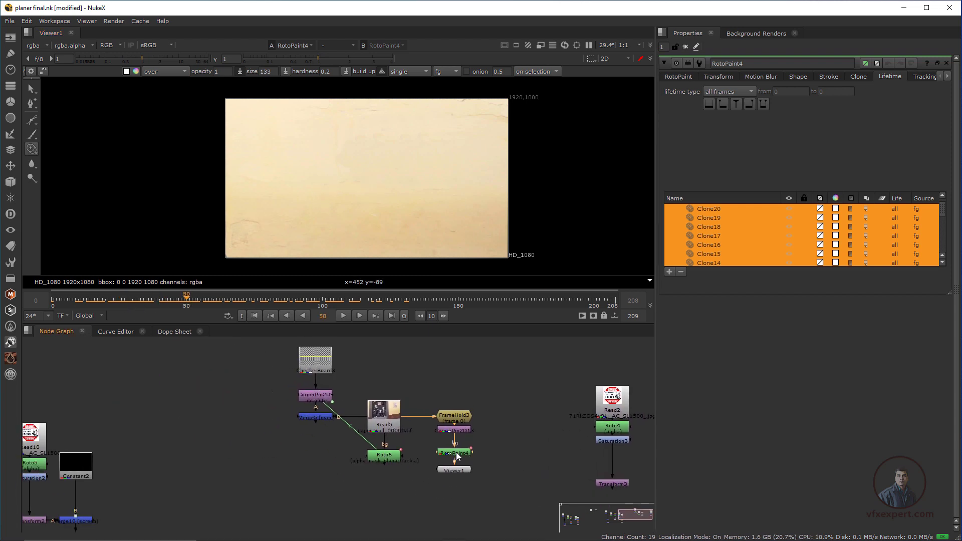
{"action": "left_click_drag", "start_coordinate": [457, 452], "coordinate": [455, 446]}
{"action": "scroll", "coordinate": [161, 458], "scroll_direction": "up", "scroll_amount": 1}
{"action": "scroll", "coordinate": [161, 457], "scroll_direction": "down", "scroll_amount": 1}
{"action": "middle_click_drag", "start_coordinate": [159, 454], "coordinate": [242, 458]}
{"action": "scroll", "coordinate": [161, 443], "scroll_direction": "down", "scroll_amount": 1}
{"action": "left_click_drag", "start_coordinate": [561, 377], "coordinate": [352, 472]}
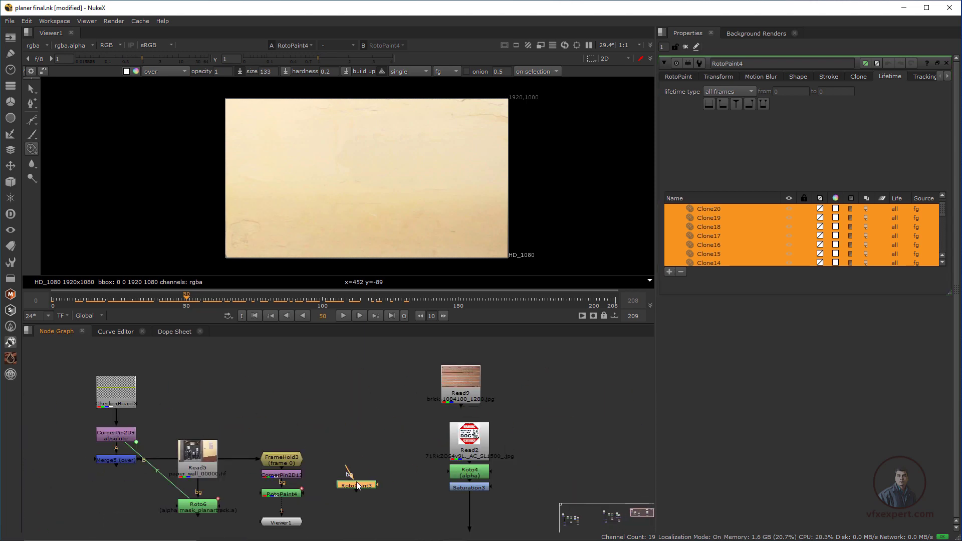
{"action": "scroll", "coordinate": [356, 484], "scroll_direction": "up", "scroll_amount": 1}
{"action": "middle_click_drag", "start_coordinate": [355, 483], "coordinate": [349, 449]}
{"action": "scroll", "coordinate": [359, 480], "scroll_direction": "up", "scroll_amount": 1}
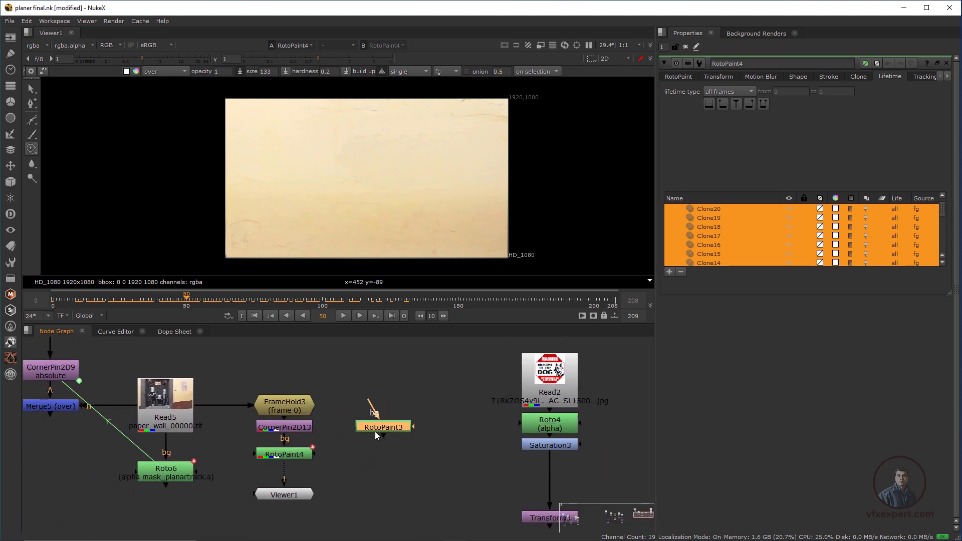
{"action": "left_click_drag", "start_coordinate": [395, 435], "coordinate": [294, 430]}
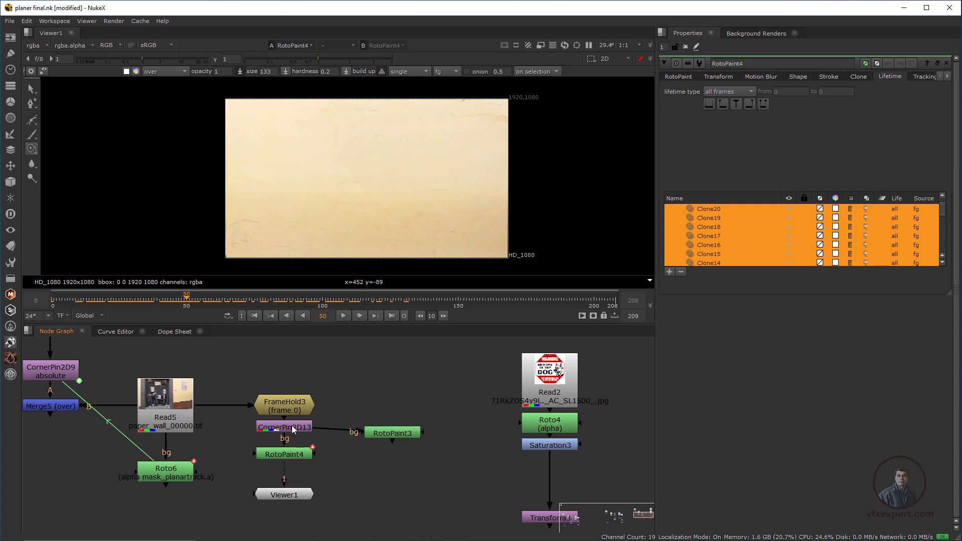
Compare RotoPaint3 with RotoPaint4 in the viewer, then disconnect RotoPaint3 from CornerPin2D13 and move it aside
{"action": "left_click", "coordinate": [295, 457]}
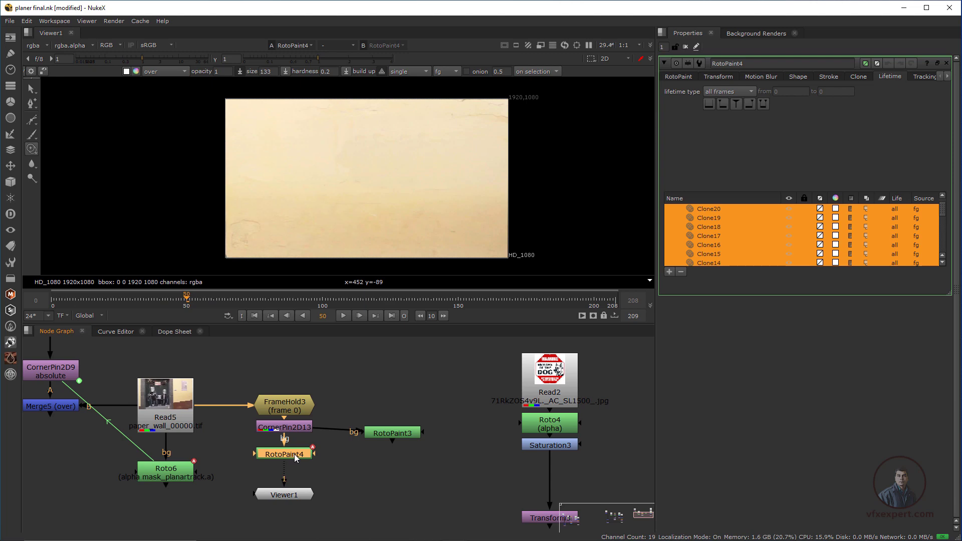
{"action": "left_click", "coordinate": [331, 453]}
{"action": "left_click", "coordinate": [402, 431]}
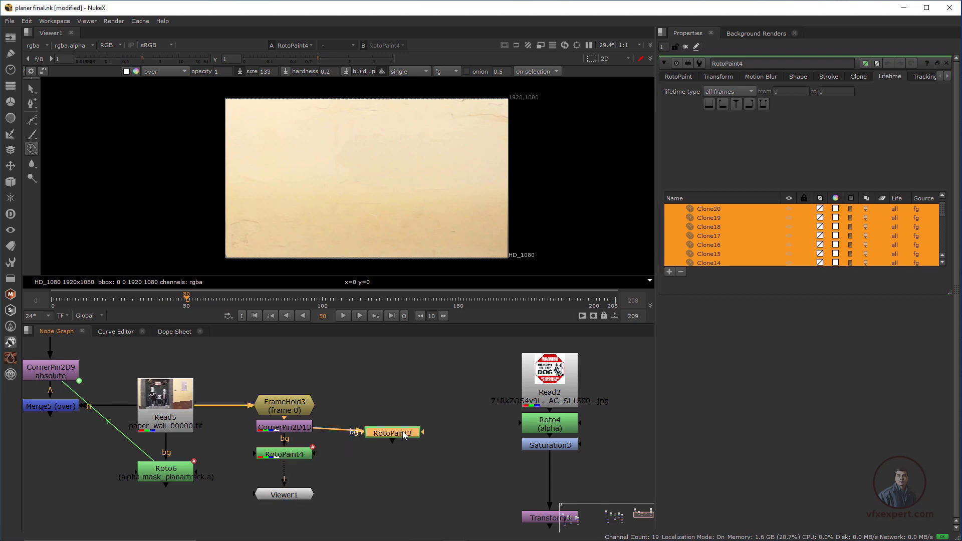
{"action": "key", "text": "2"}
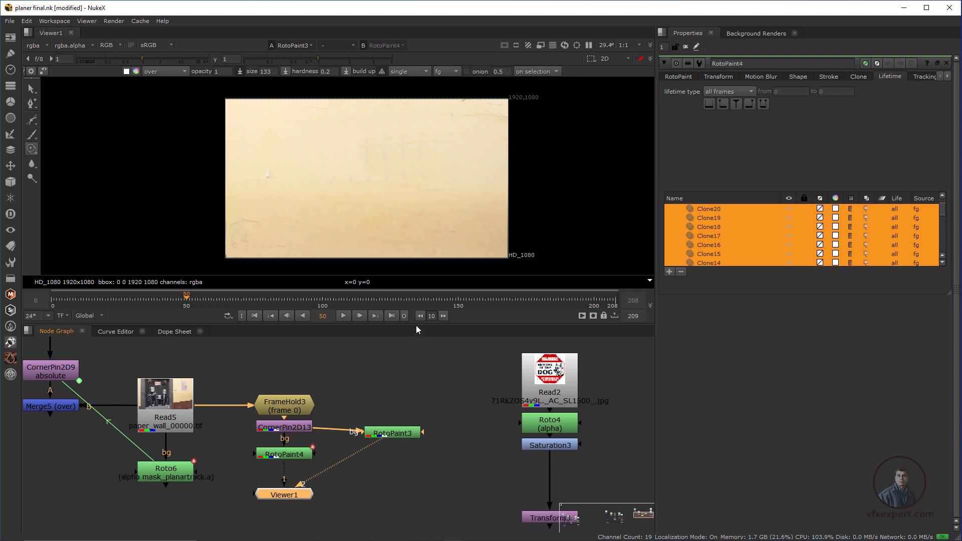
{"action": "key", "text": "1"}
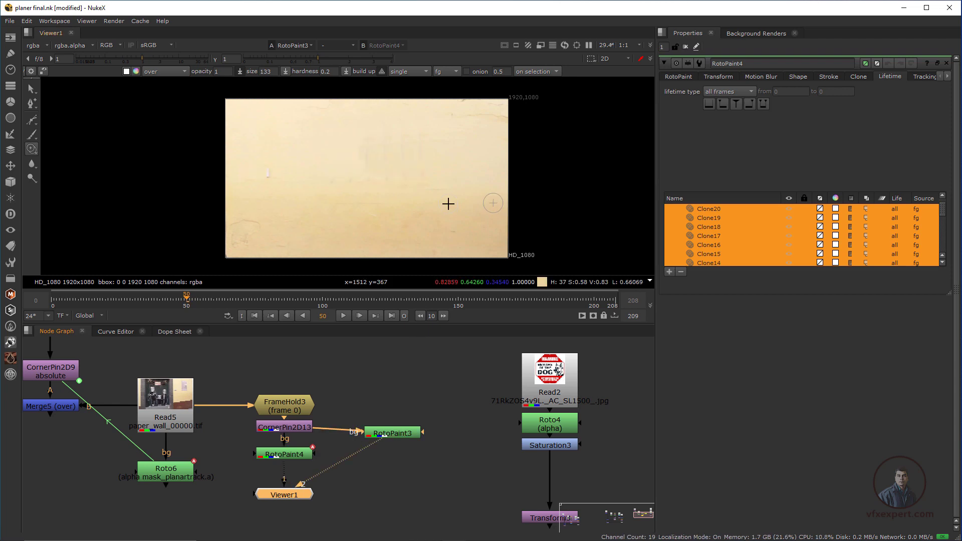
{"action": "key", "text": "1"}
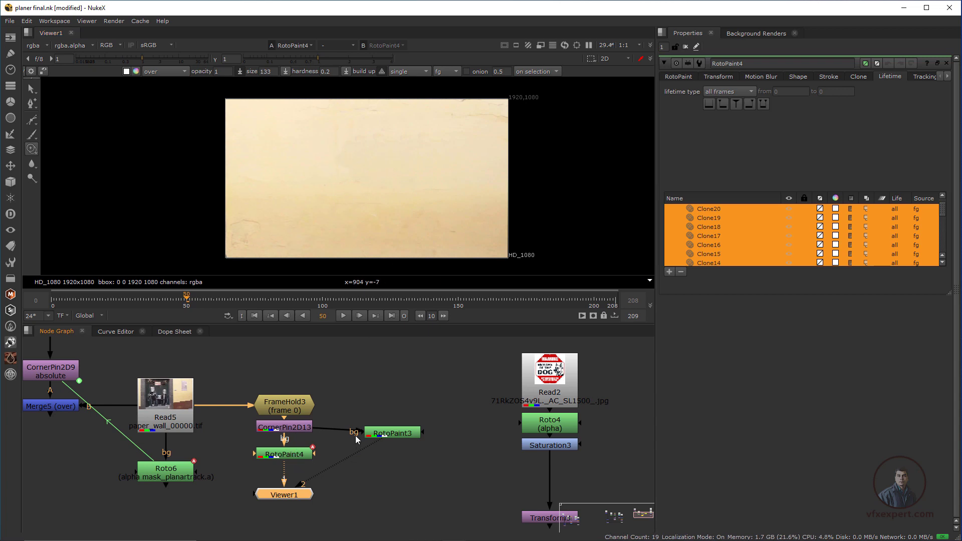
{"action": "left_click_drag", "start_coordinate": [359, 431], "coordinate": [441, 404]}
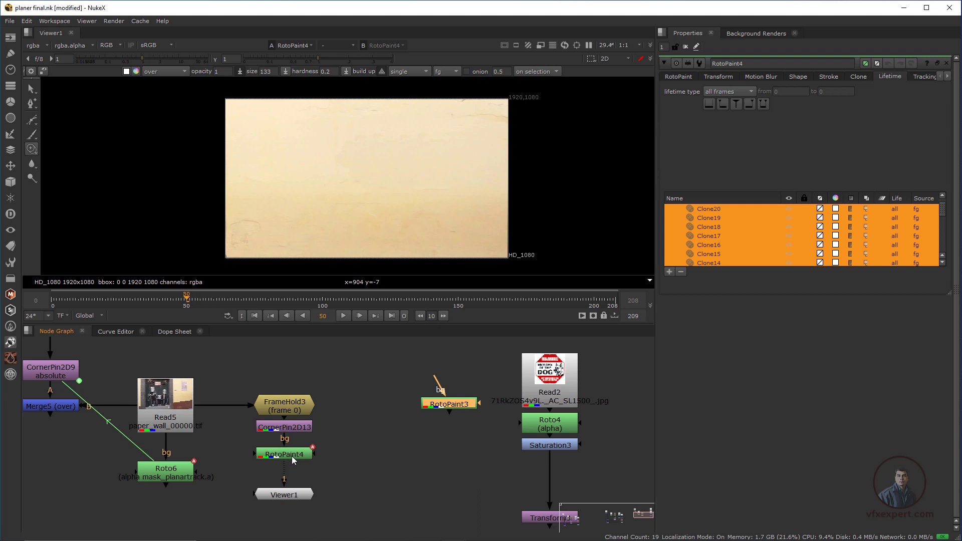
Inspect the painted wall closely and move the Viewer node slightly lower beneath RotoPaint4
{"action": "left_click", "coordinate": [294, 457]}
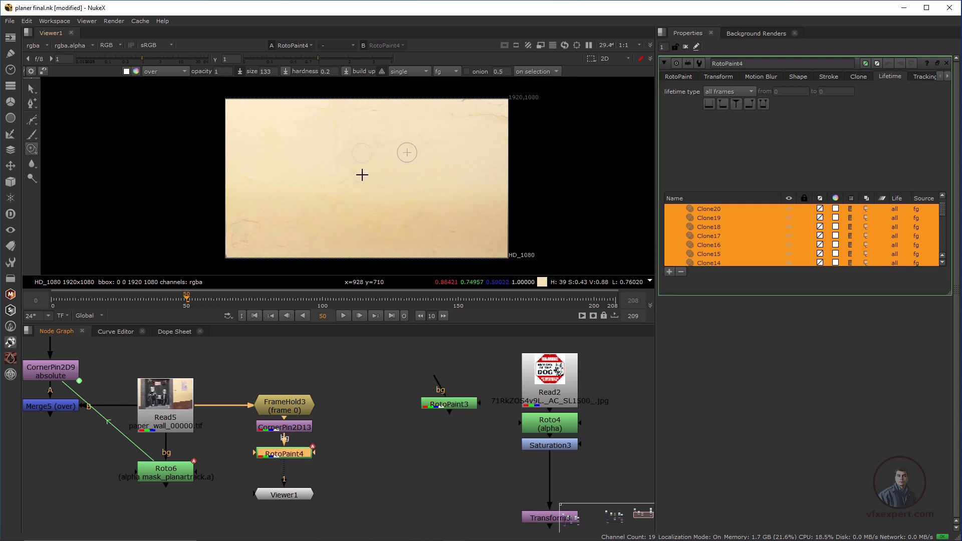
{"action": "scroll", "coordinate": [363, 175], "scroll_direction": "up", "scroll_amount": 2}
{"action": "scroll", "coordinate": [370, 163], "scroll_direction": "down", "scroll_amount": 1}
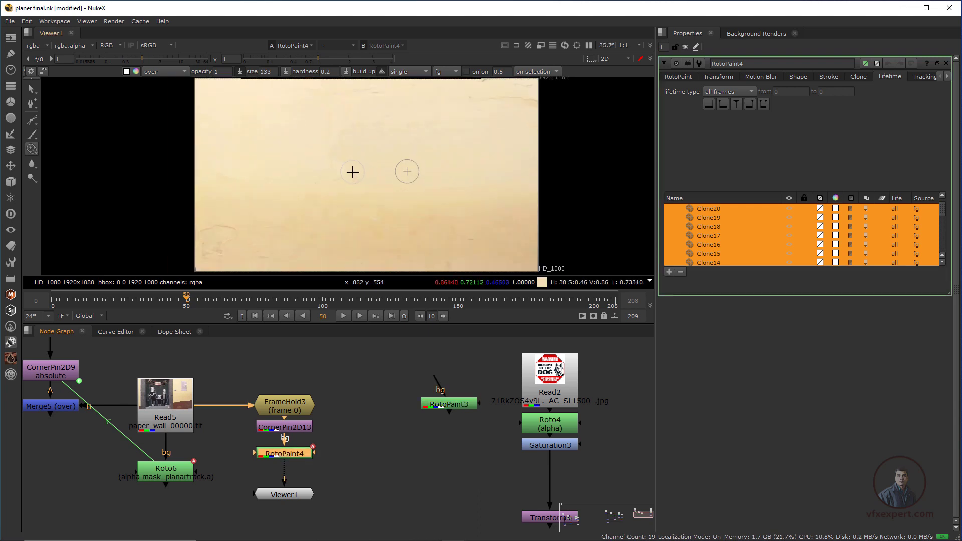
{"action": "left_click_drag", "start_coordinate": [298, 496], "coordinate": [298, 507]}
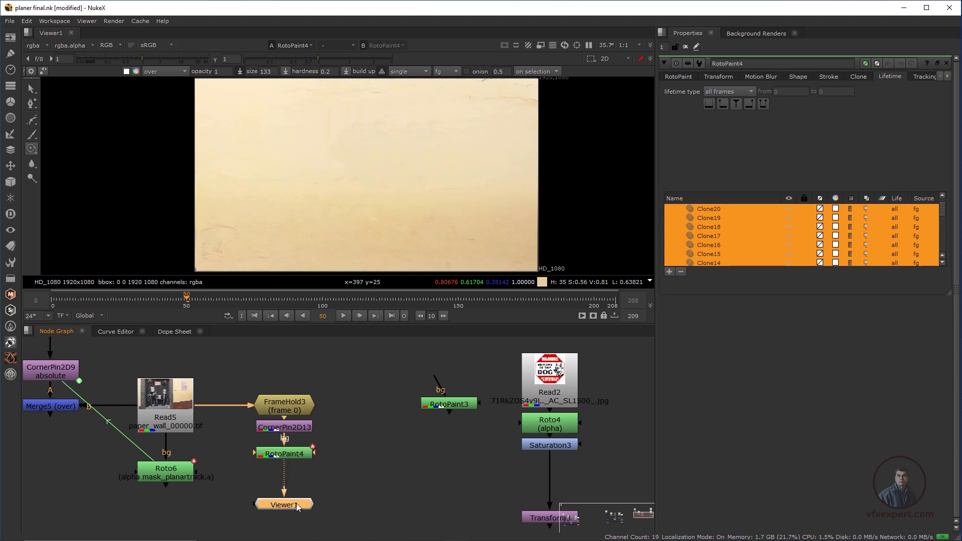
{"action": "scroll", "coordinate": [375, 449], "scroll_direction": "down", "scroll_amount": 1}
{"action": "middle_click_drag", "start_coordinate": [376, 449], "coordinate": [447, 446]}
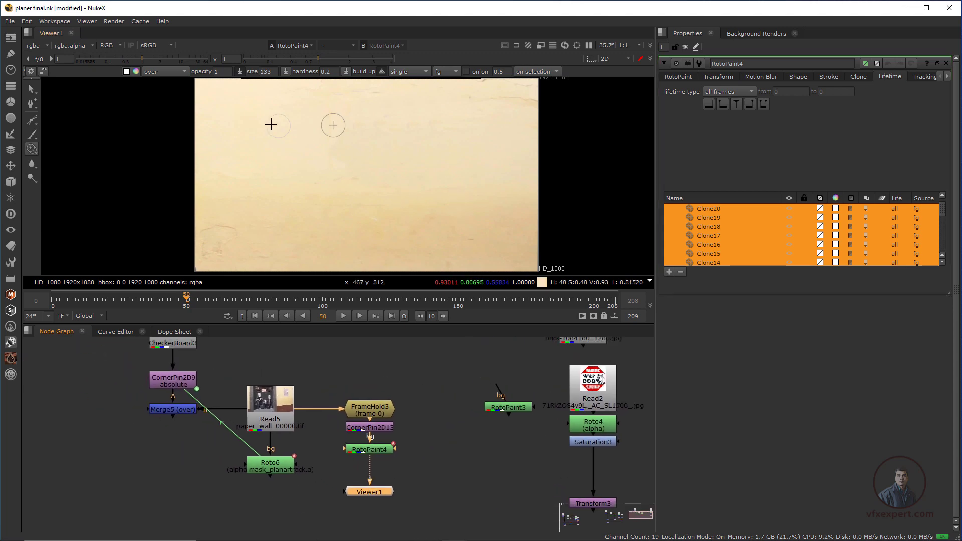
View the original Read5 footage at the first frame and collapse the RotoPaint4 properties
{"action": "middle_click_drag", "start_coordinate": [221, 441], "coordinate": [231, 453]}
{"action": "left_click", "coordinate": [282, 417]}
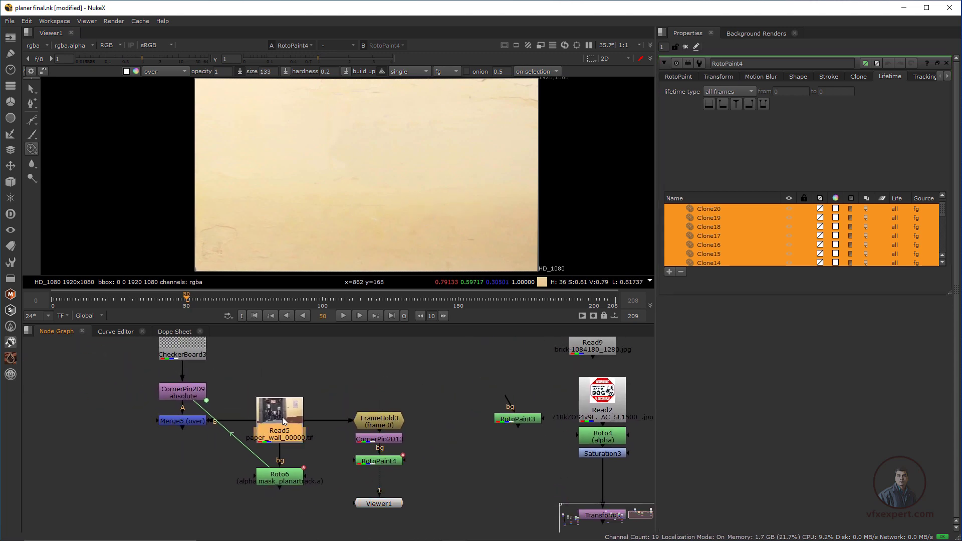
{"action": "key", "text": "1"}
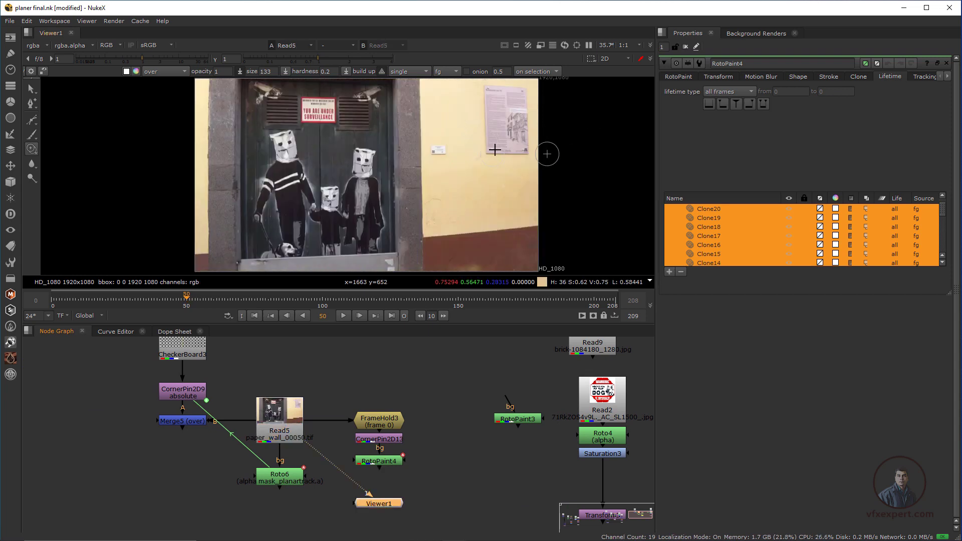
{"action": "left_click", "coordinate": [31, 89]}
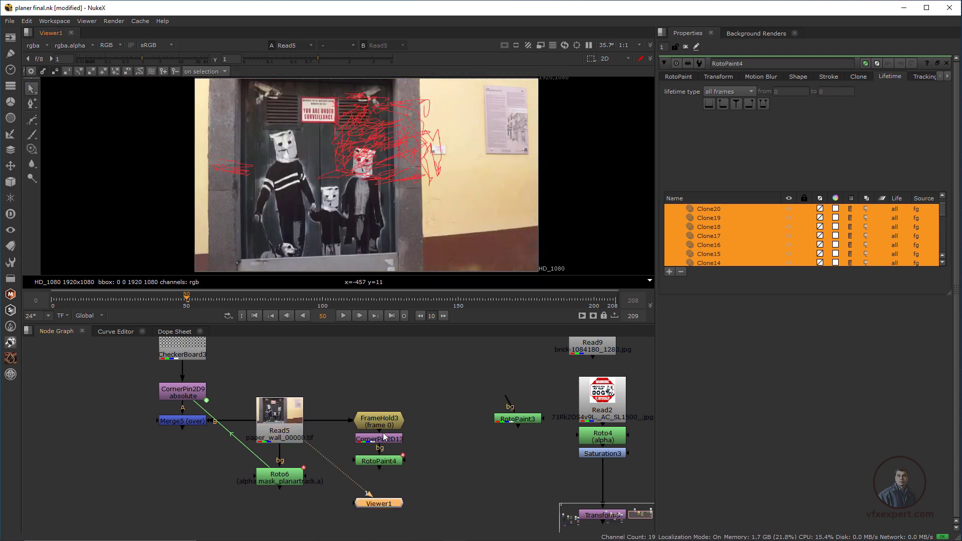
{"action": "left_click", "coordinate": [254, 316]}
{"action": "middle_click_drag", "start_coordinate": [270, 212], "coordinate": [244, 218]}
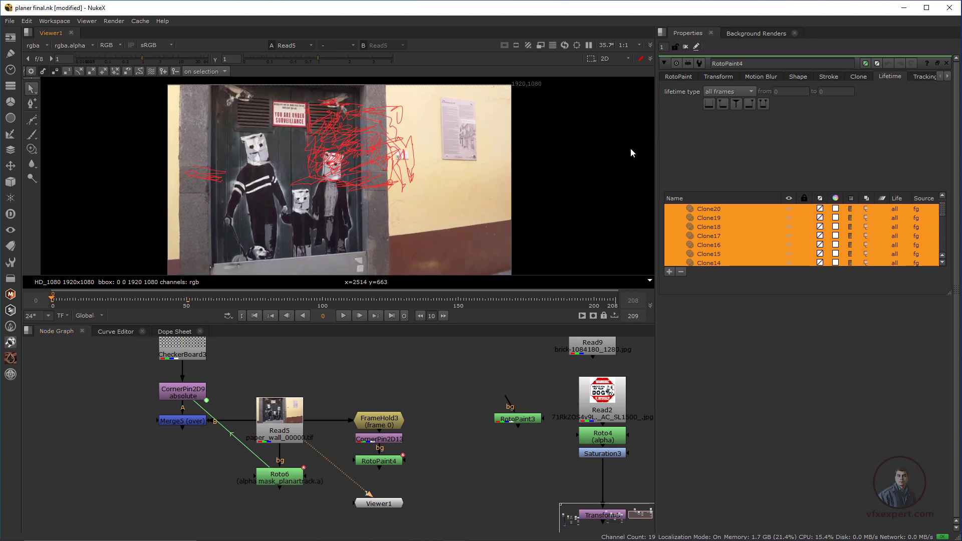
{"action": "left_click", "coordinate": [664, 62]}
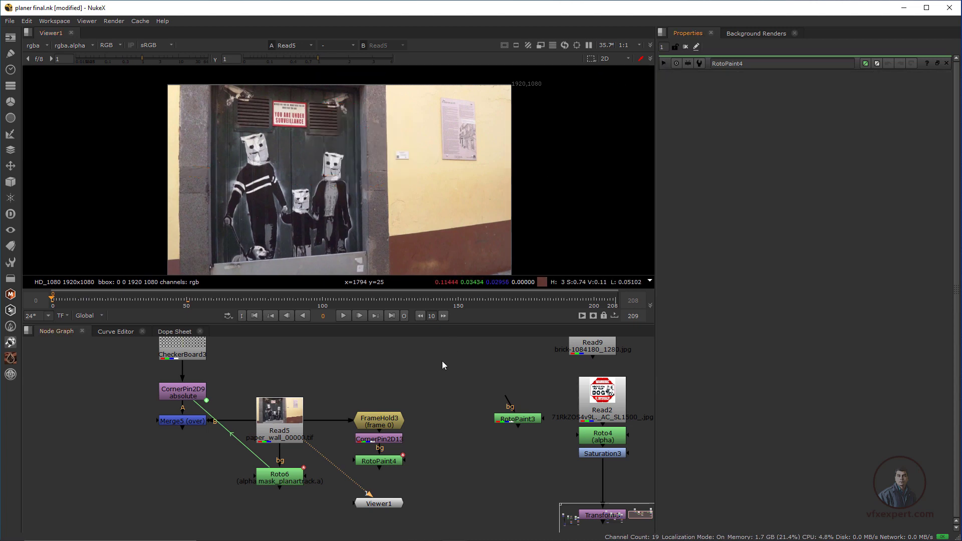
Open the Roto6 properties, select PlanarTrackLayer1 and look over its CornerPin2D export options
{"action": "scroll", "coordinate": [423, 211], "scroll_direction": "up", "scroll_amount": 1}
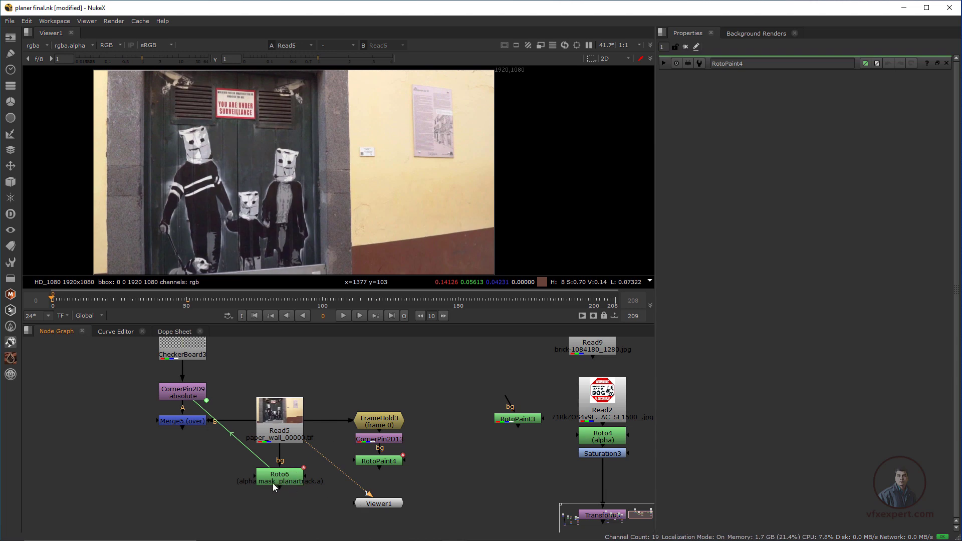
{"action": "double_click", "coordinate": [282, 475]}
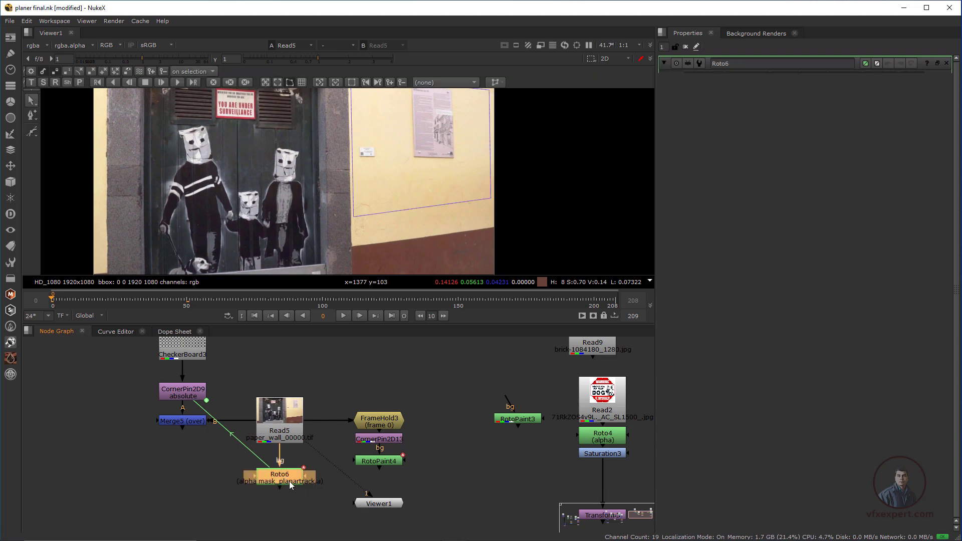
{"action": "left_click", "coordinate": [722, 218]}
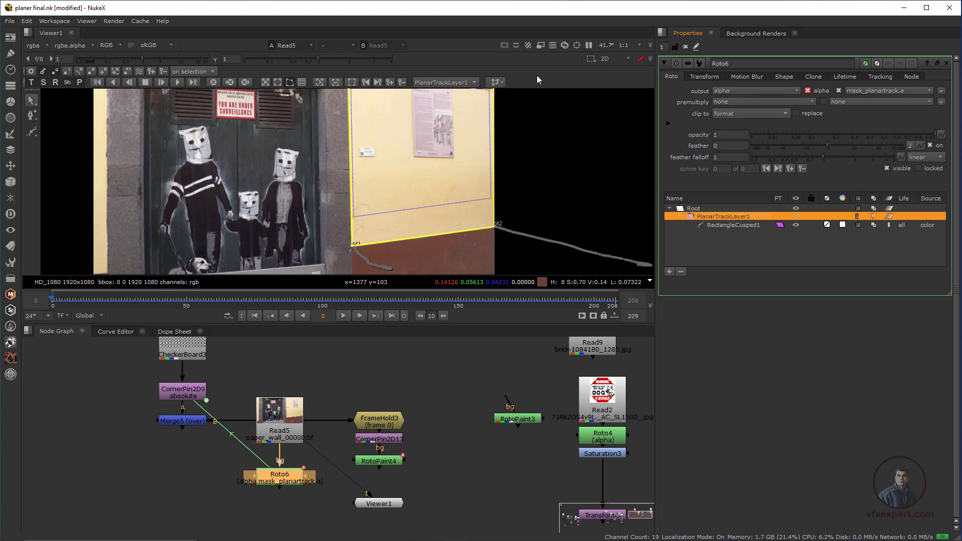
{"action": "left_click", "coordinate": [501, 84]}
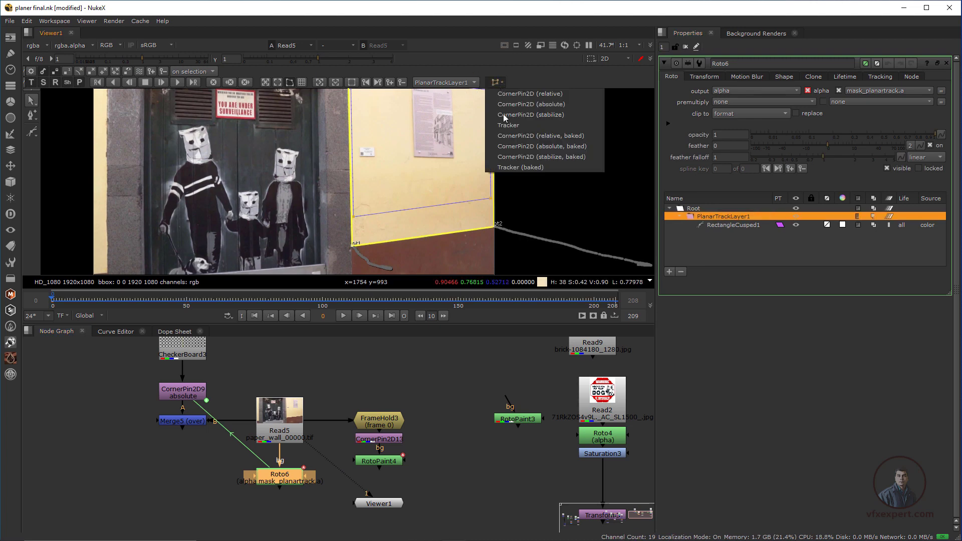
{"action": "left_click", "coordinate": [295, 363]}
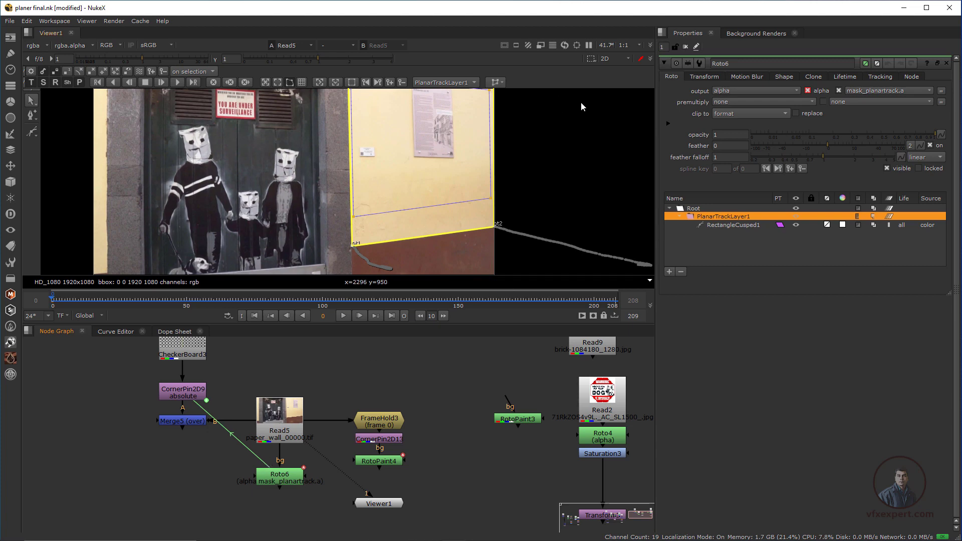
{"action": "left_click", "coordinate": [496, 82]}
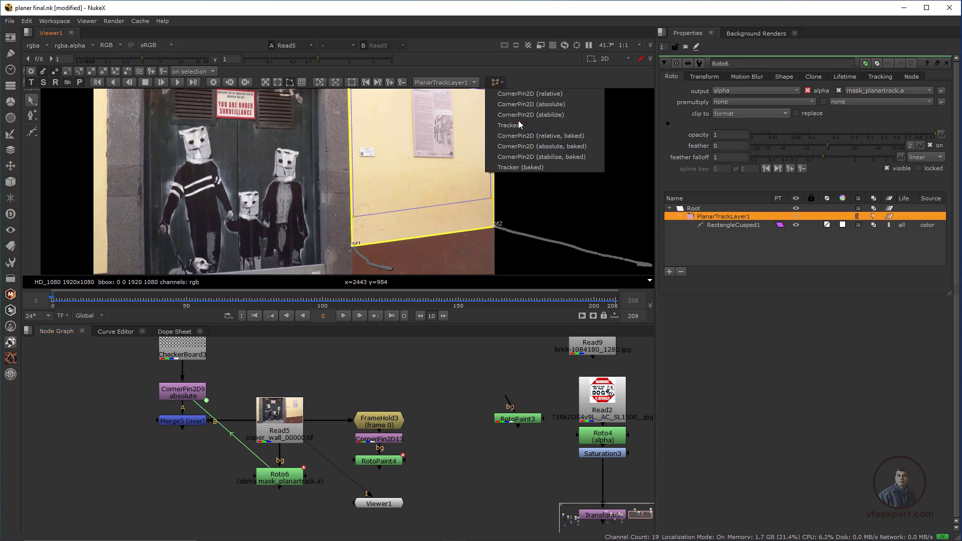
{"action": "left_click", "coordinate": [463, 350]}
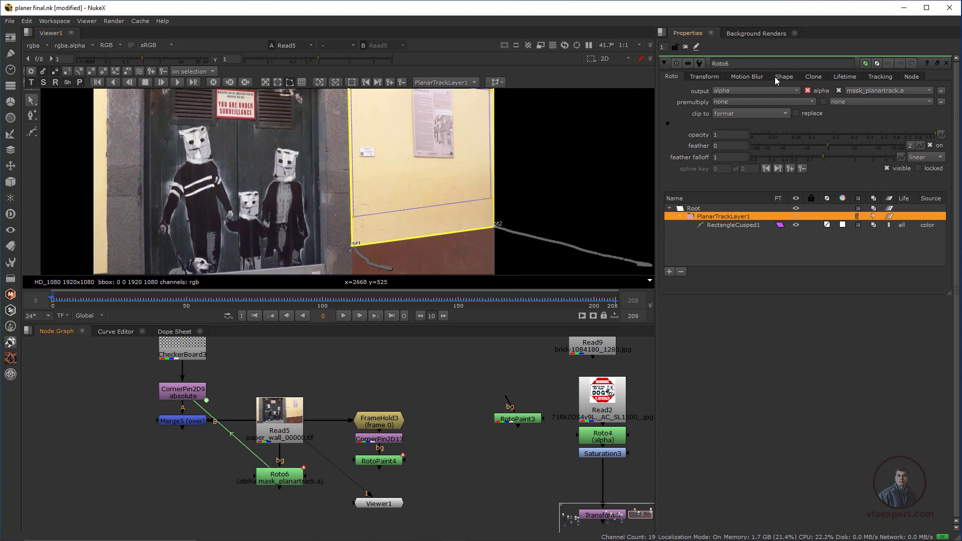
Export the planar track as an unlinked CornerPin2D (absolute) and place the new node beside RotoPaint4
{"action": "left_click", "coordinate": [884, 76]}
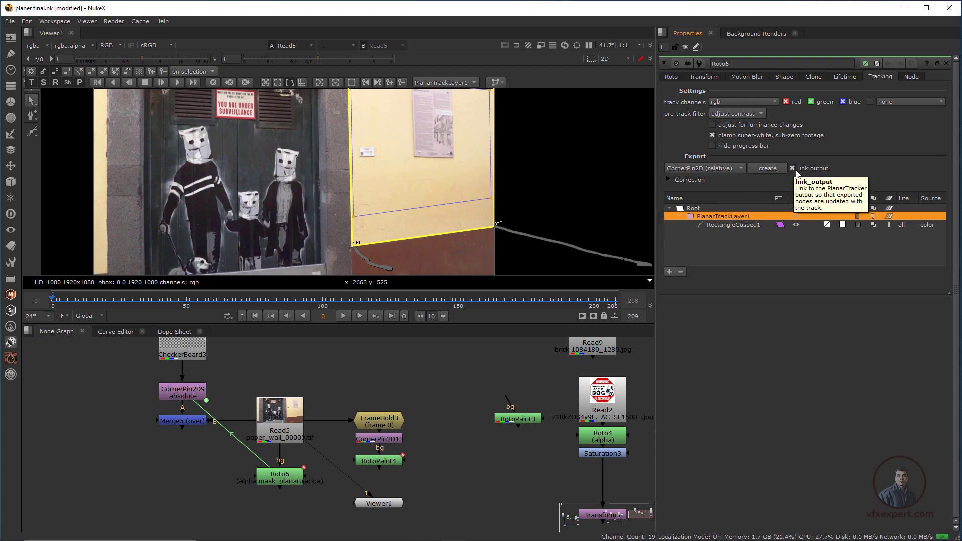
{"action": "left_click", "coordinate": [738, 169]}
{"action": "left_click", "coordinate": [728, 179]}
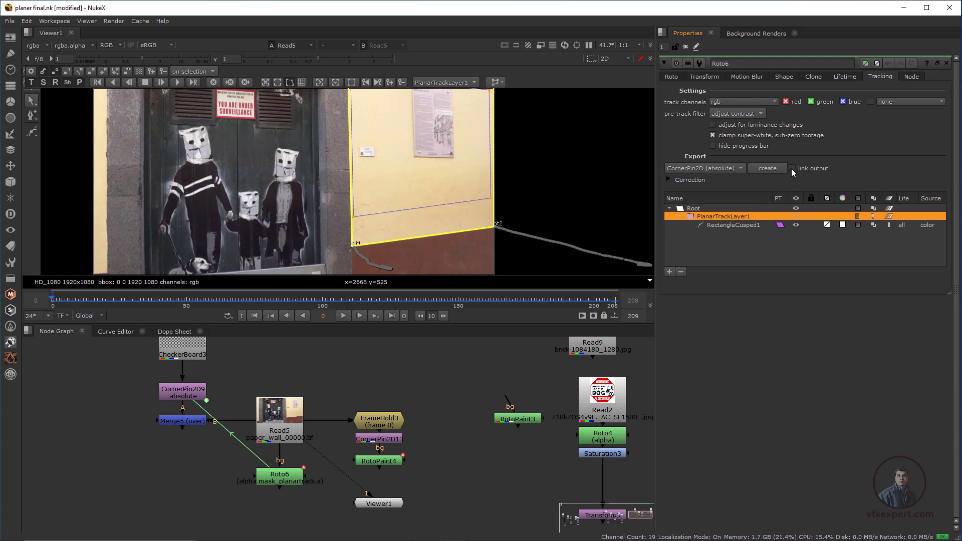
{"action": "left_click", "coordinate": [767, 169]}
{"action": "middle_click_drag", "start_coordinate": [423, 485], "coordinate": [375, 452]}
{"action": "left_click_drag", "start_coordinate": [356, 497], "coordinate": [346, 461]}
{"action": "left_click_drag", "start_coordinate": [422, 467], "coordinate": [409, 437]}
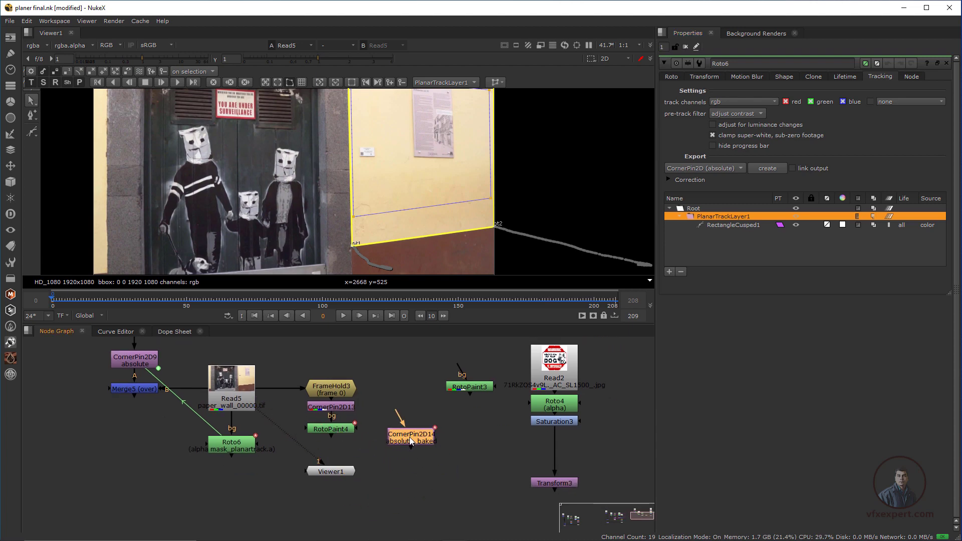
Move Viewer1 below Roto6 and add a Merge (over) node beneath the held-frame branch
{"action": "left_click_drag", "start_coordinate": [316, 475], "coordinate": [221, 496]}
{"action": "middle_click_drag", "start_coordinate": [285, 433], "coordinate": [284, 437]}
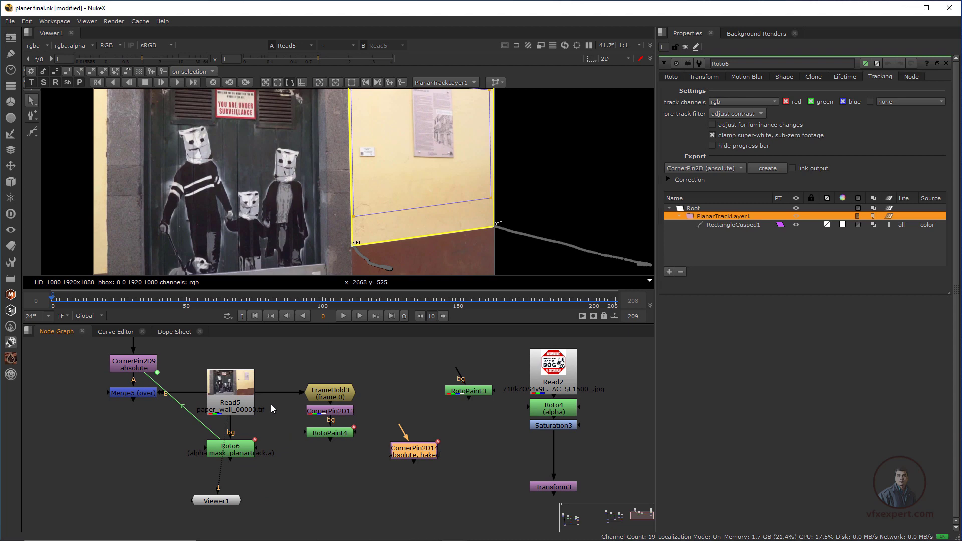
{"action": "key", "text": "m"}
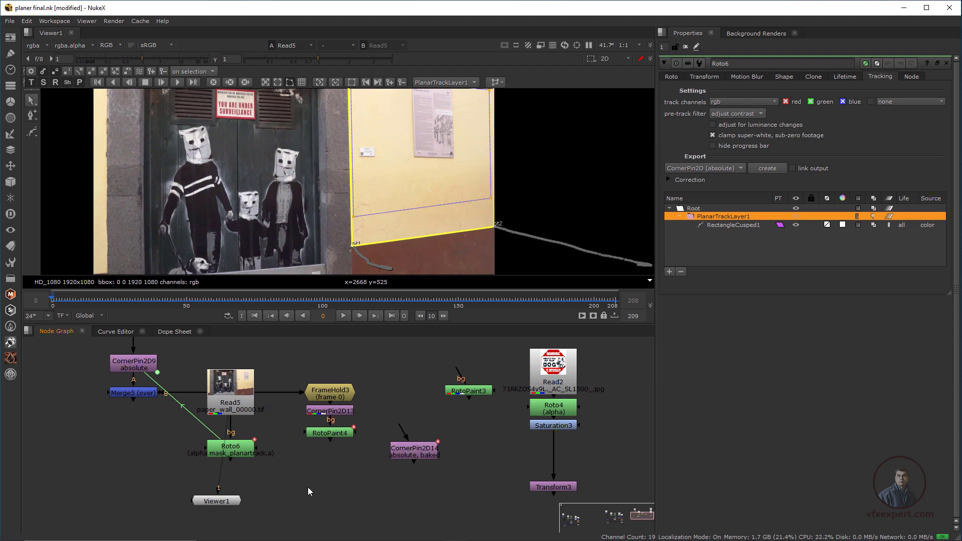
{"action": "left_click_drag", "start_coordinate": [312, 488], "coordinate": [327, 495]}
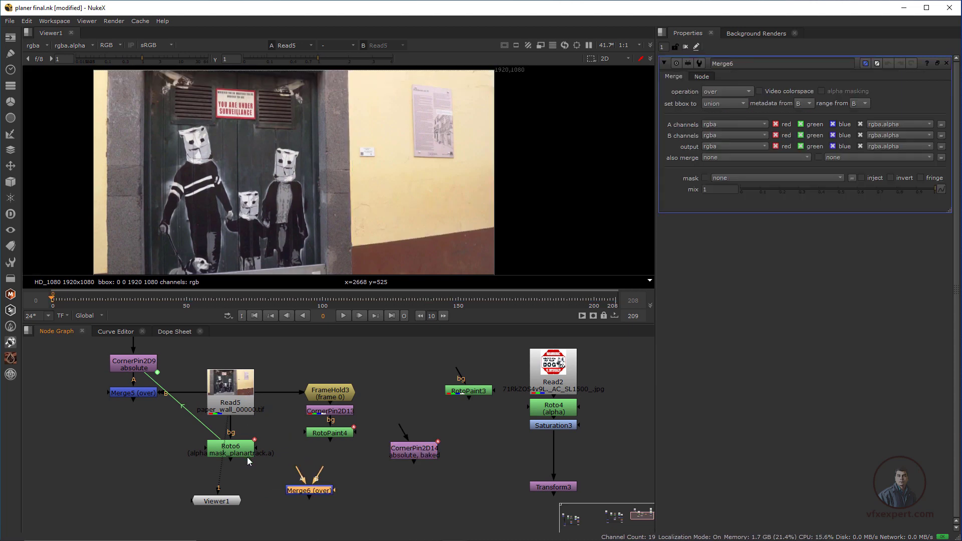
Connect the new Merge's B input to Read5 and its A input to RotoPaint4, aligning the Merge beneath RotoPaint4
{"action": "left_click_drag", "start_coordinate": [248, 457], "coordinate": [198, 457]}
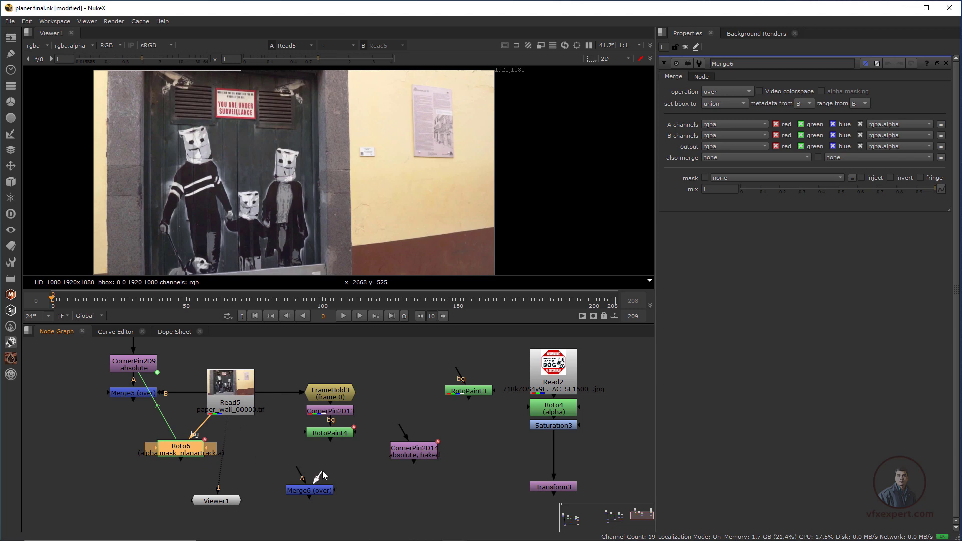
{"action": "left_click_drag", "start_coordinate": [323, 475], "coordinate": [231, 389]}
{"action": "mouse_move", "coordinate": [310, 493]}
{"action": "left_mouse_down"}
{"action": "mouse_move", "coordinate": [327, 489]}
{"action": "mouse_move", "coordinate": [315, 486]}
{"action": "left_mouse_up"}
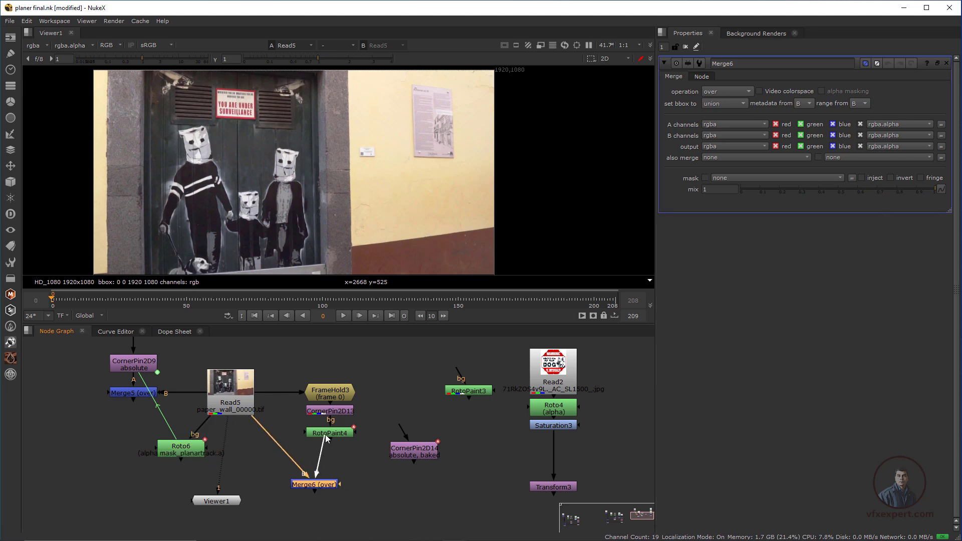
{"action": "left_click_drag", "start_coordinate": [326, 435], "coordinate": [327, 435]}
{"action": "left_click_drag", "start_coordinate": [323, 487], "coordinate": [337, 476]}
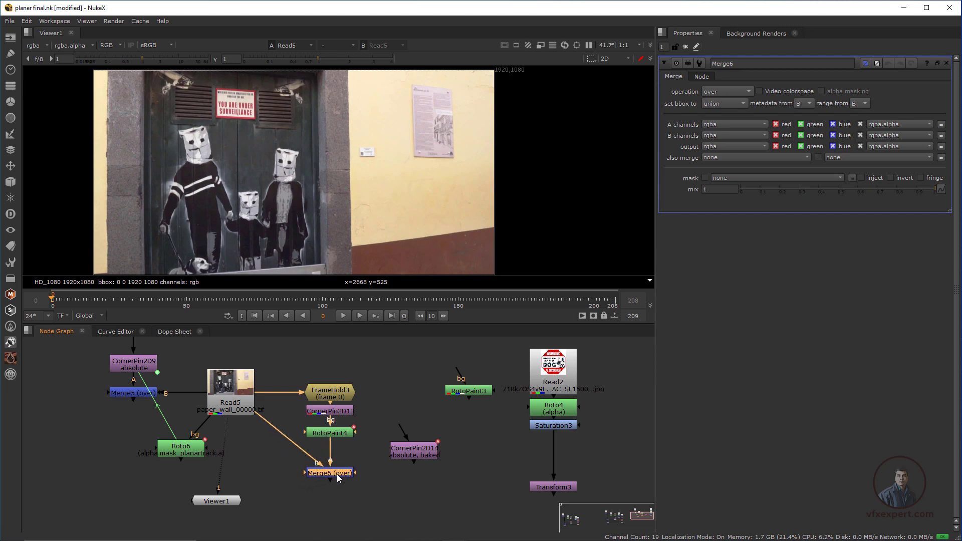
View Merge6, place Viewer1 beneath it and lower the Merge to make room under RotoPaint4
{"action": "key", "text": "1"}
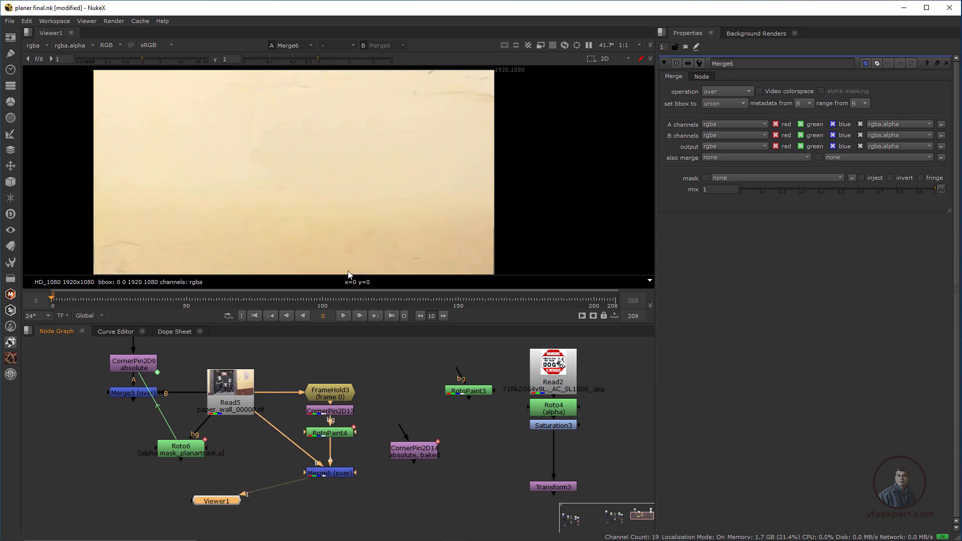
{"action": "left_click_drag", "start_coordinate": [220, 505], "coordinate": [312, 513]}
{"action": "left_click_drag", "start_coordinate": [327, 474], "coordinate": [326, 489]}
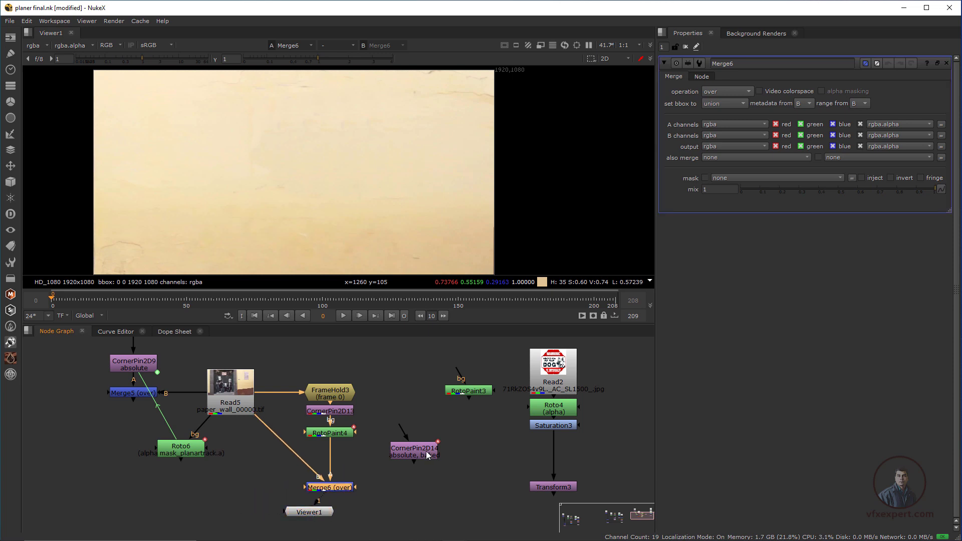
Insert CornerPin2D14 between RotoPaint4 and Merge6, route the Read5 background pipe through a dot and align the nodes
{"action": "left_click_drag", "start_coordinate": [407, 455], "coordinate": [337, 459]}
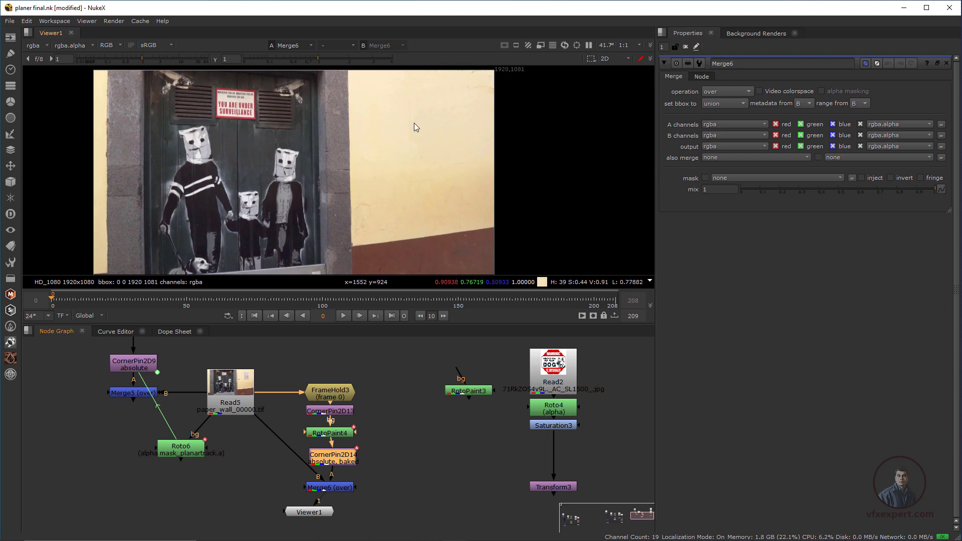
{"action": "left_click_drag", "start_coordinate": [317, 517], "coordinate": [331, 518]}
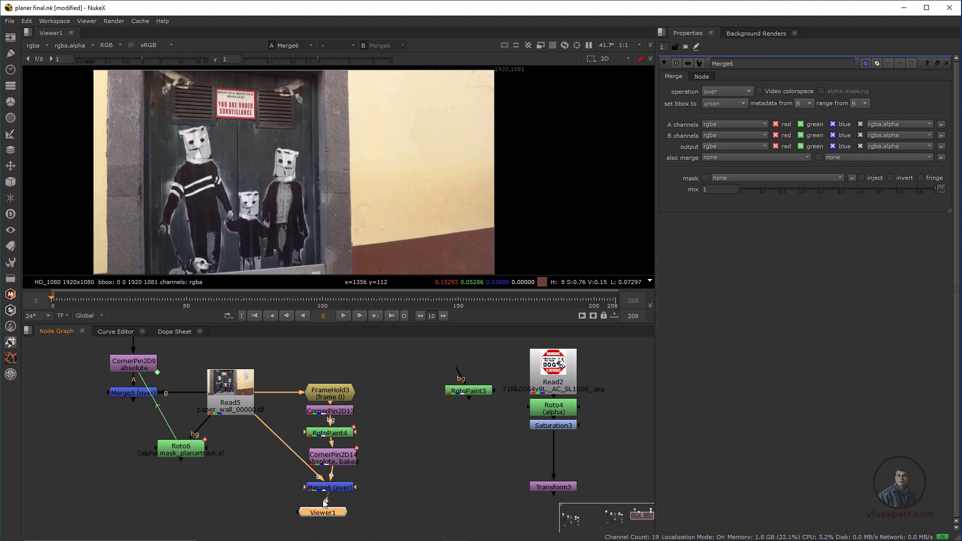
{"action": "left_click_drag", "start_coordinate": [290, 448], "coordinate": [241, 487], "text": "ctrl"}
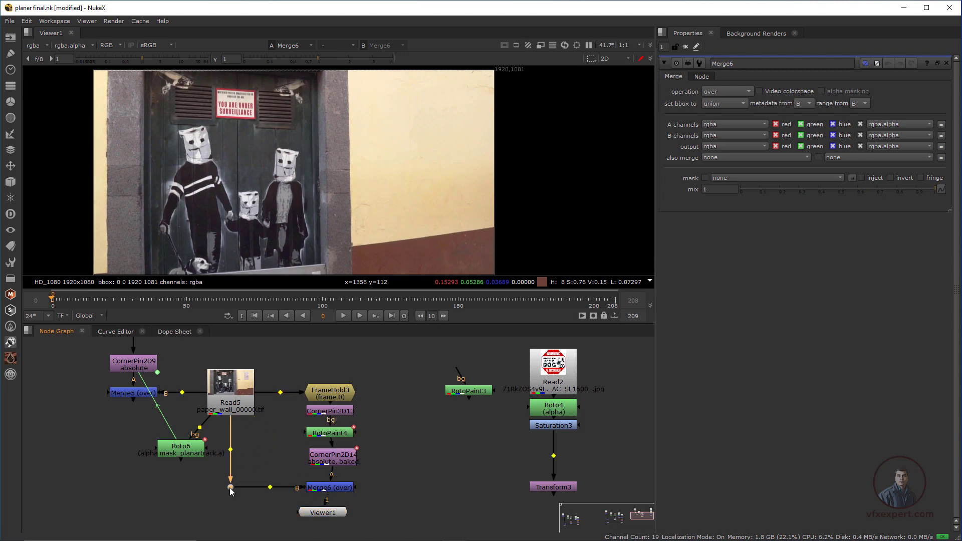
{"action": "left_click_drag", "start_coordinate": [340, 461], "coordinate": [338, 462]}
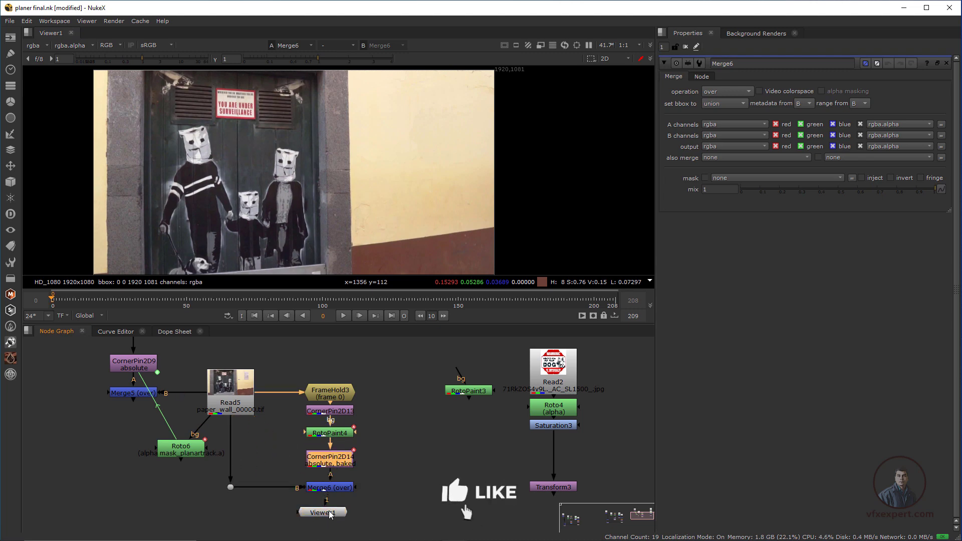
{"action": "left_click_drag", "start_coordinate": [331, 516], "coordinate": [338, 516]}
{"action": "left_click", "coordinate": [403, 475]}
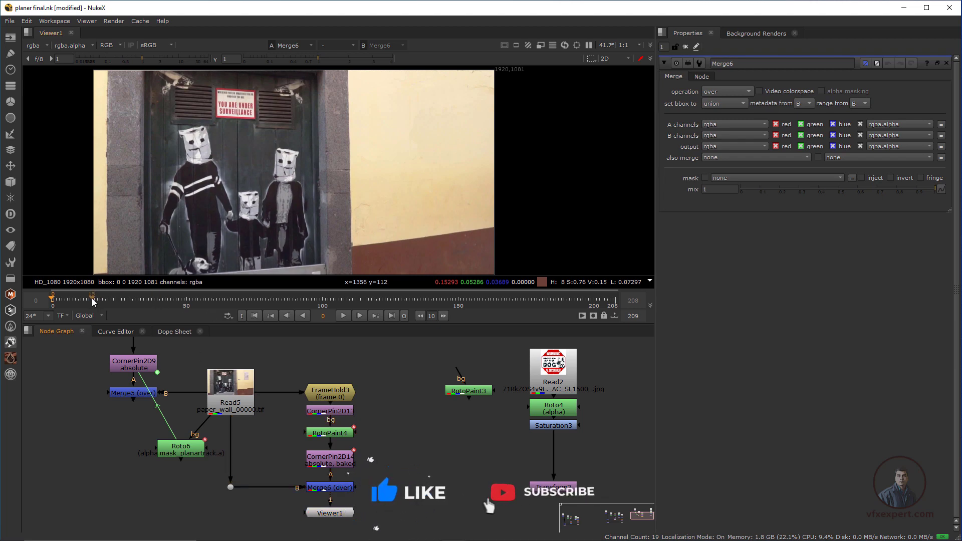
Scrub and play the merged result to check the patched wall, then return to the first frame
{"action": "left_click_drag", "start_coordinate": [93, 301], "coordinate": [122, 297]}
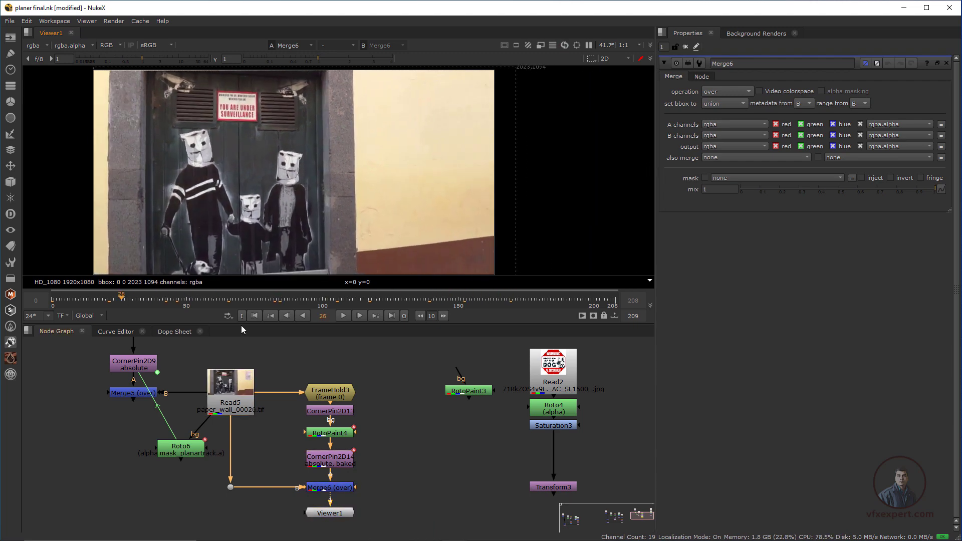
{"action": "left_click", "coordinate": [343, 315]}
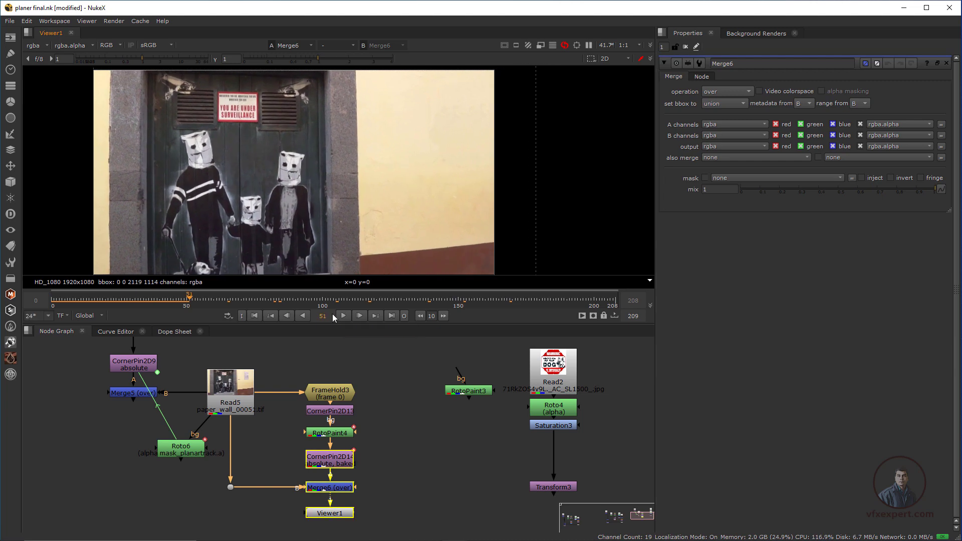
{"action": "left_click_drag", "start_coordinate": [378, 300], "coordinate": [238, 314]}
{"action": "left_click", "coordinate": [257, 314]}
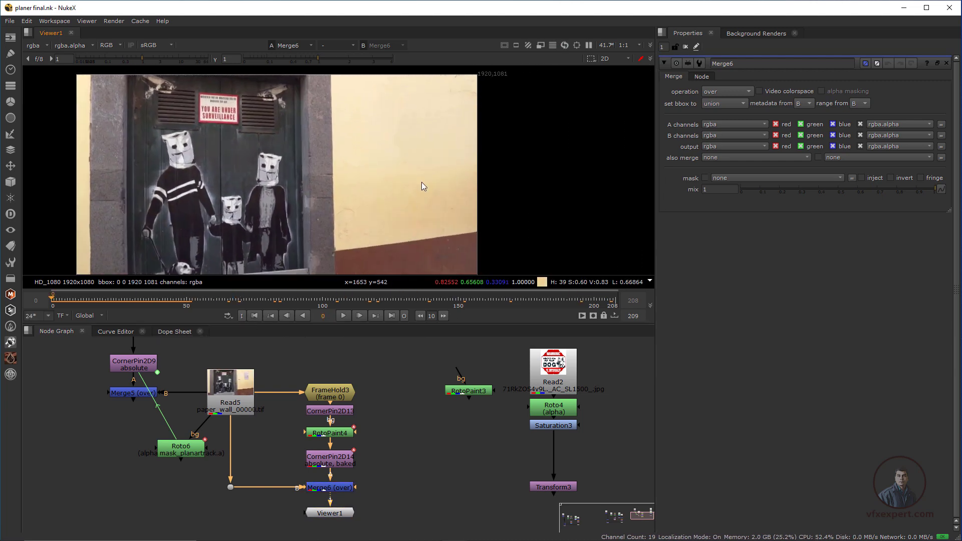
Compare the original Read5 footage with Merge6 and scrub through the cleaned-up shot
{"action": "left_click", "coordinate": [233, 384]}
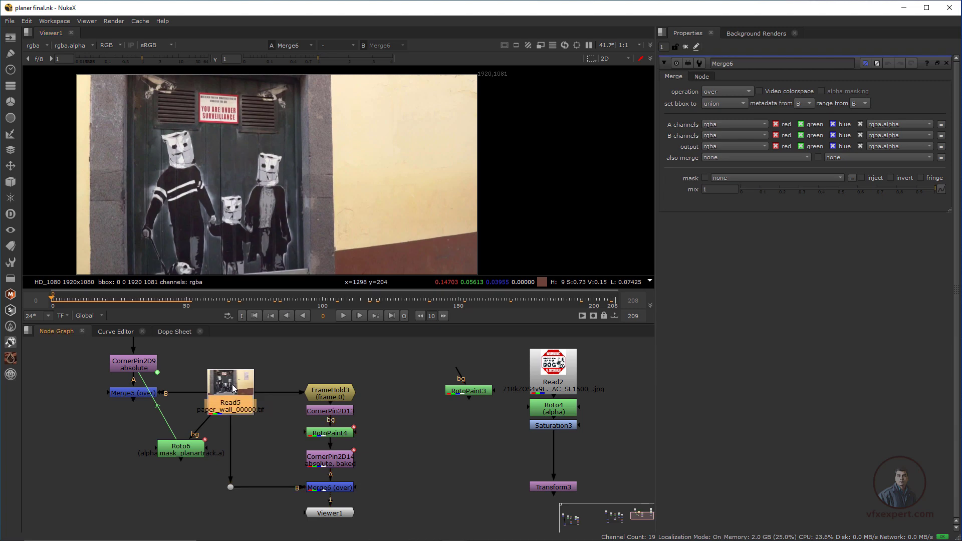
{"action": "key", "text": "1"}
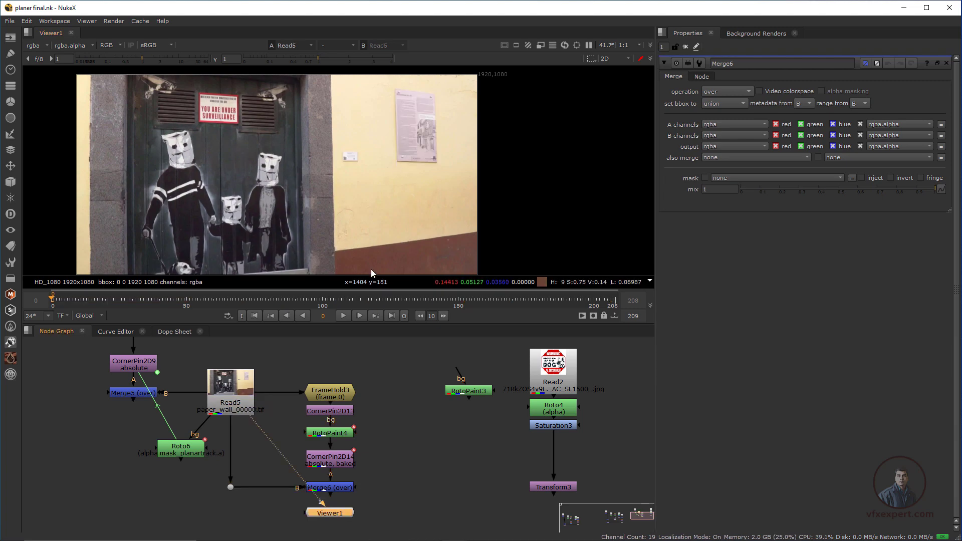
{"action": "left_click", "coordinate": [345, 490]}
{"action": "key", "text": "1"}
{"action": "left_click_drag", "start_coordinate": [187, 301], "coordinate": [440, 314]}
{"action": "left_click_drag", "start_coordinate": [151, 301], "coordinate": [209, 302]}
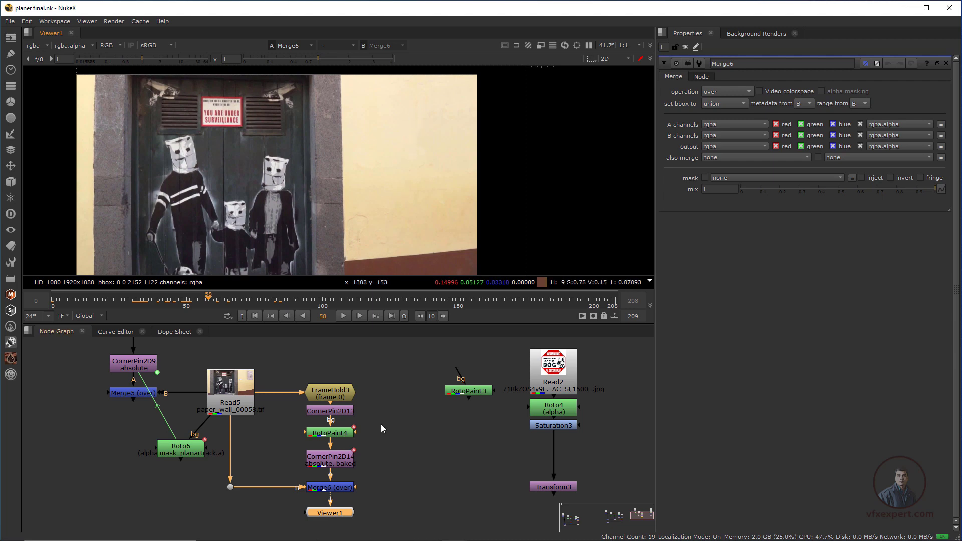
Move RotoPaint3 to the far side of Read2 and place the Read9 brick image between FrameHold3 and Read2
{"action": "scroll", "coordinate": [381, 424], "scroll_direction": "down", "scroll_amount": 5}
{"action": "middle_click_drag", "start_coordinate": [376, 401], "coordinate": [398, 416]}
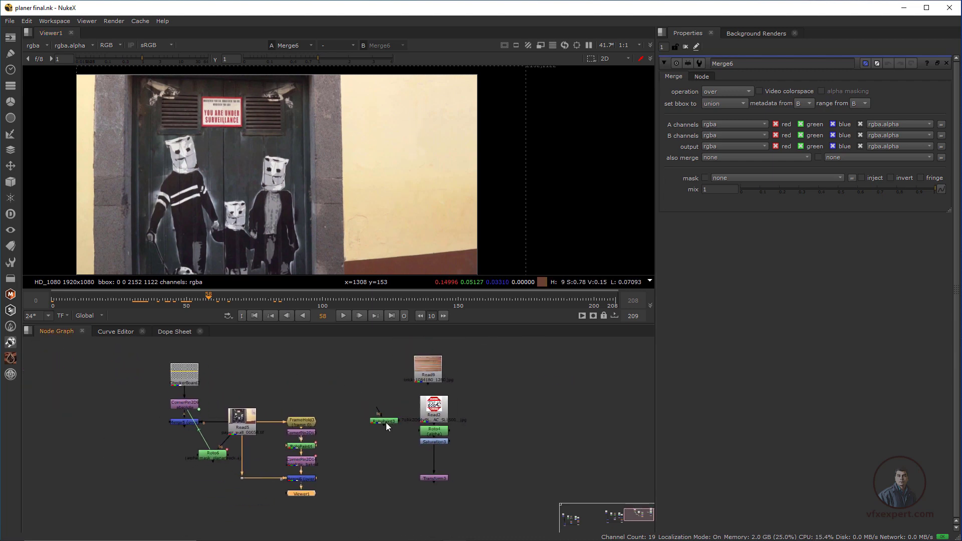
{"action": "left_click_drag", "start_coordinate": [387, 422], "coordinate": [525, 425]}
{"action": "scroll", "coordinate": [428, 399], "scroll_direction": "up", "scroll_amount": 2}
{"action": "middle_click_drag", "start_coordinate": [421, 360], "coordinate": [477, 369]}
{"action": "left_click_drag", "start_coordinate": [477, 369], "coordinate": [364, 434]}
{"action": "middle_click_drag", "start_coordinate": [365, 435], "coordinate": [336, 404]}
{"action": "left_click_drag", "start_coordinate": [349, 400], "coordinate": [385, 401]}
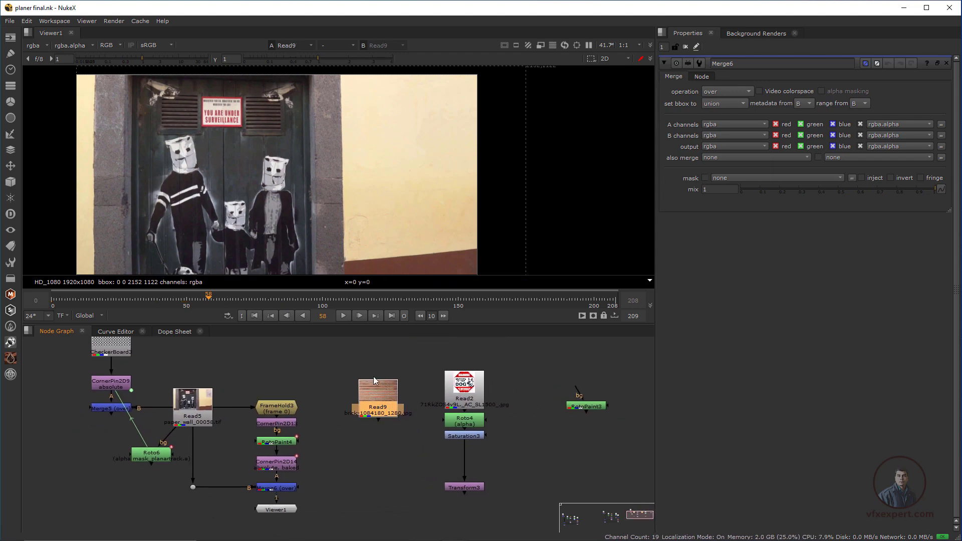
View the Read9 brick image and move Viewer1 beneath it
{"action": "key", "text": "1"}
{"action": "scroll", "coordinate": [382, 224], "scroll_direction": "down", "scroll_amount": 3}
{"action": "middle_click_drag", "start_coordinate": [386, 218], "coordinate": [413, 196]}
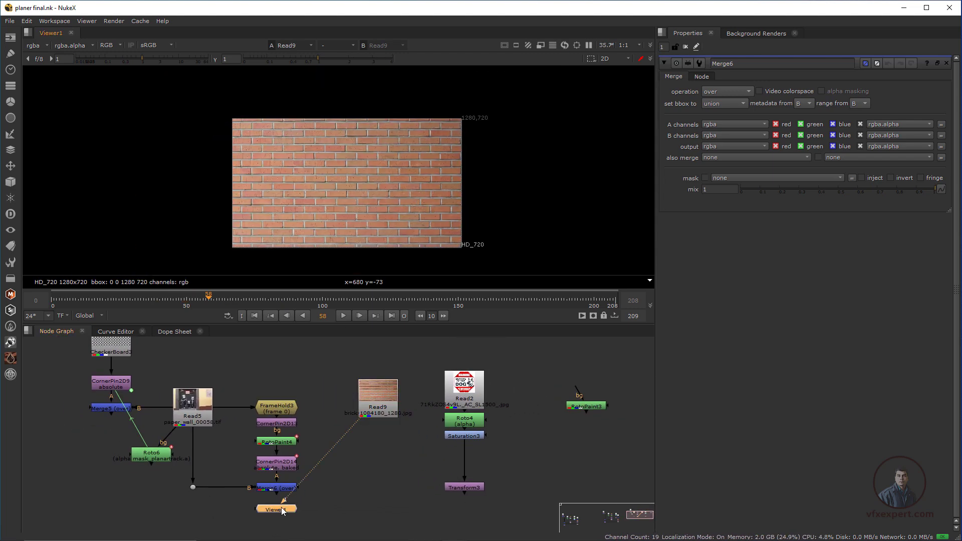
{"action": "left_click_drag", "start_coordinate": [282, 507], "coordinate": [381, 452]}
{"action": "scroll", "coordinate": [481, 128], "scroll_direction": "up", "scroll_amount": 2}
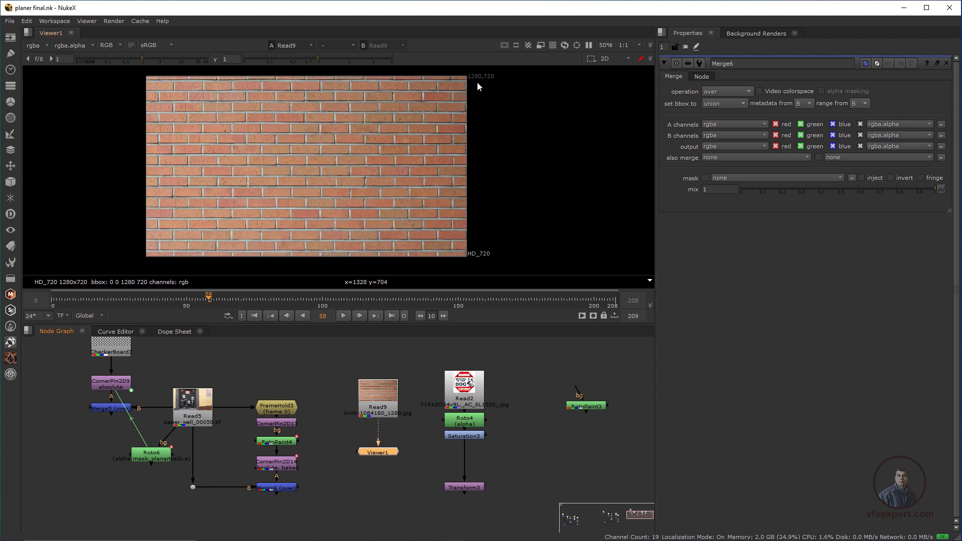
Add a Reformat node after the Read9 brick image and set its output format to HD_1080
{"action": "left_click", "coordinate": [390, 397]}
{"action": "key", "text": "Tab"}
{"action": "type", "text": "ref"}
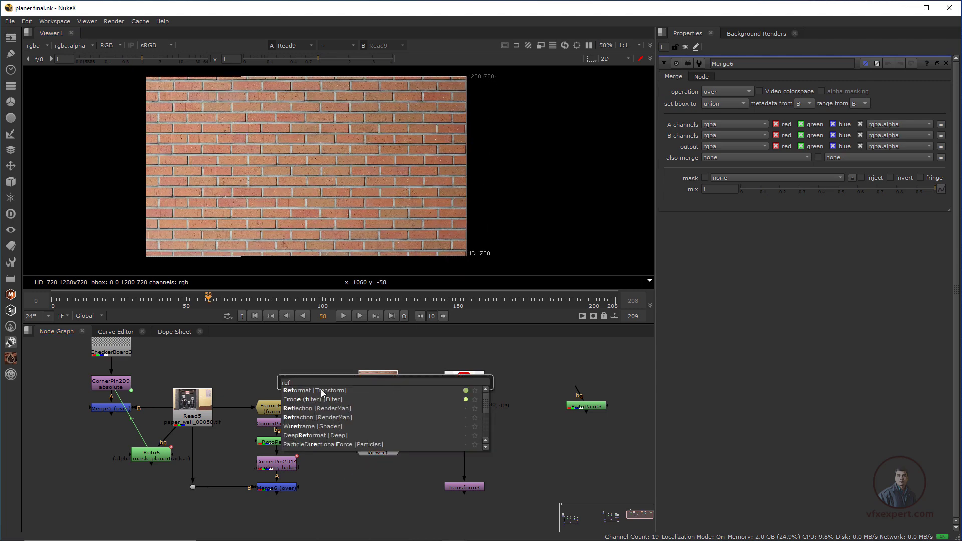
{"action": "key", "text": "Return"}
{"action": "left_click", "coordinate": [773, 105]}
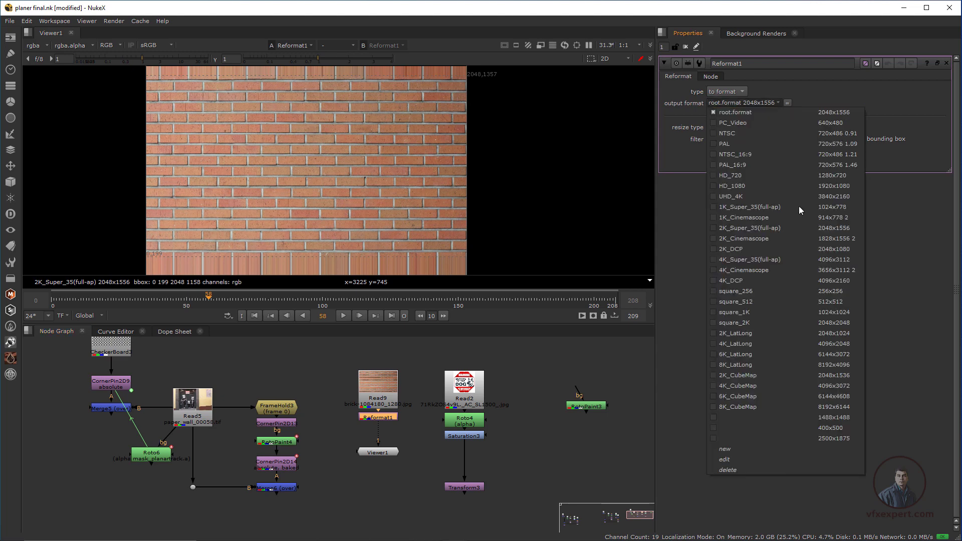
{"action": "left_click", "coordinate": [851, 185]}
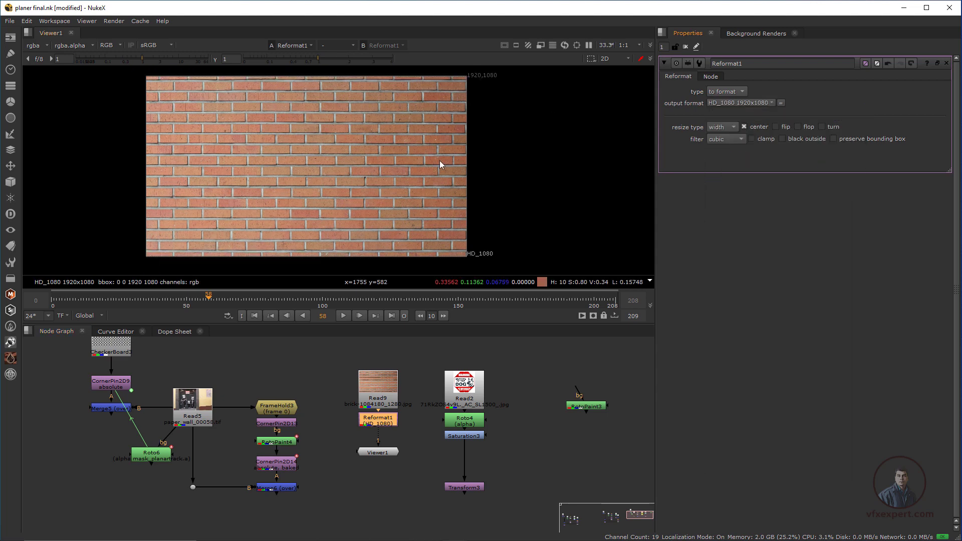
Move Viewer1 farther below Reformat1 and return to the first frame
{"action": "left_click", "coordinate": [385, 455]}
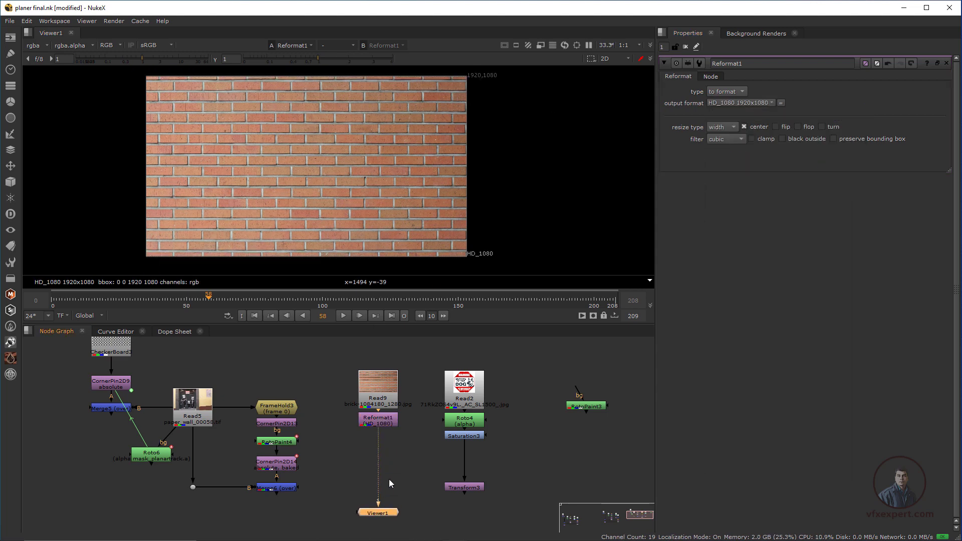
{"action": "middle_click_drag", "start_coordinate": [382, 509], "coordinate": [366, 471]}
{"action": "left_click", "coordinate": [381, 459]}
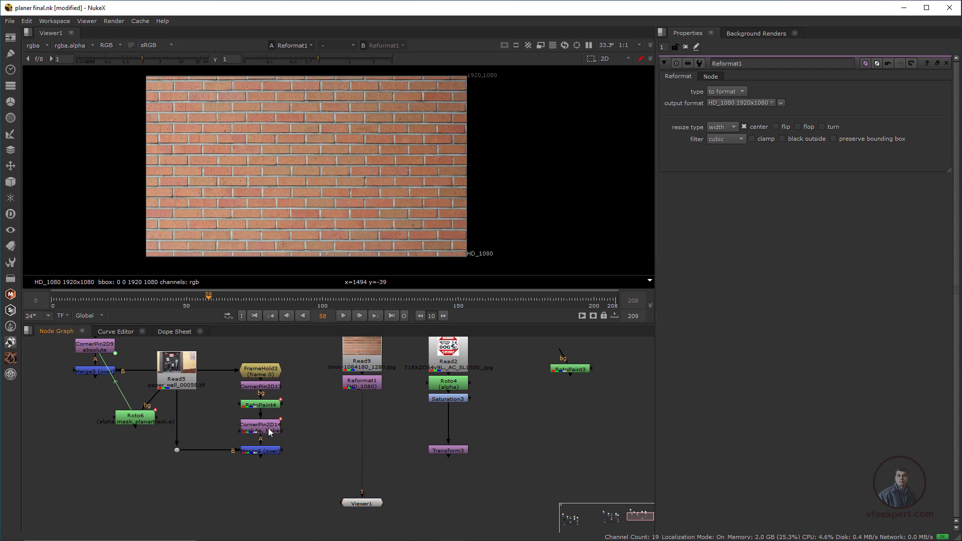
{"action": "left_click", "coordinate": [254, 316]}
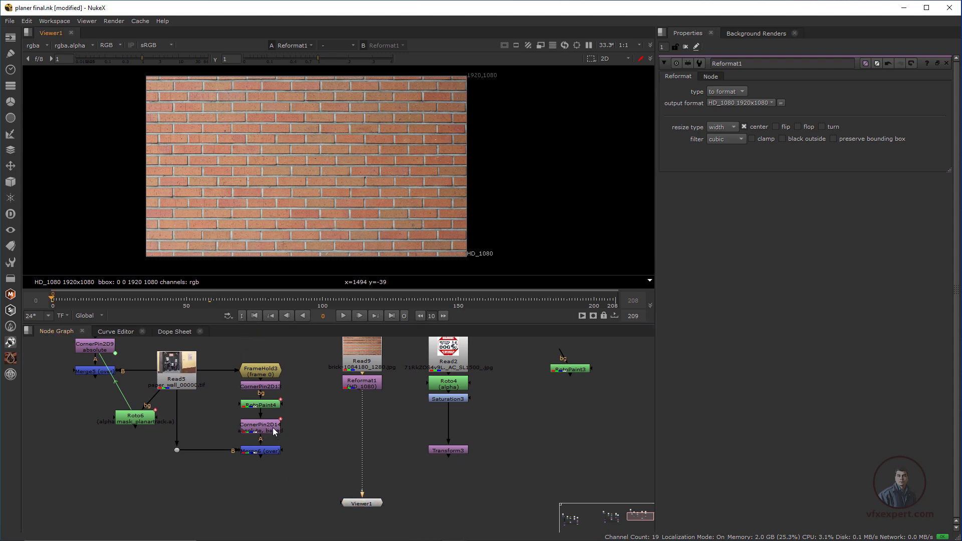
Duplicate the baked CornerPin2D14 node and place the copy beside the brick branch
{"action": "left_click", "coordinate": [275, 433]}
{"action": "left_click", "coordinate": [377, 427]}
{"action": "left_click", "coordinate": [310, 468]}
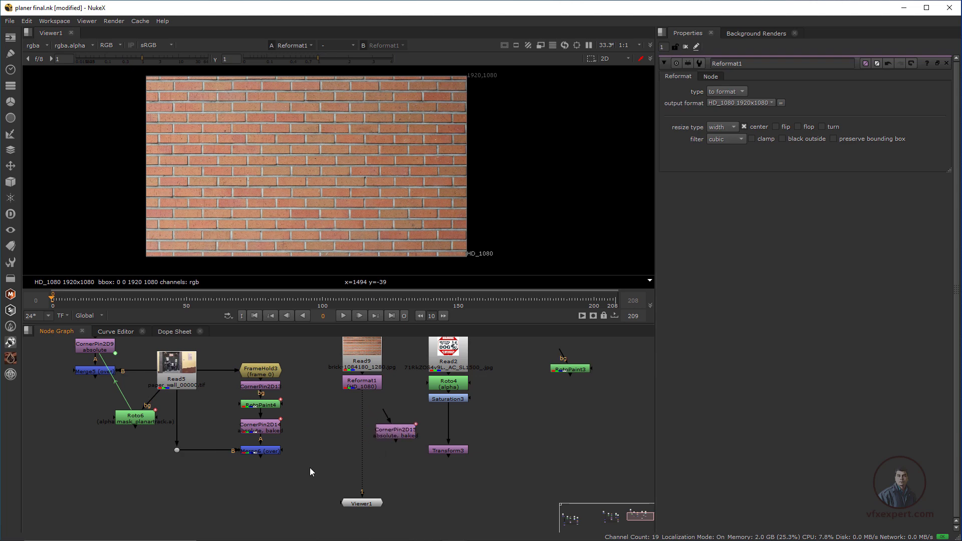
Insert the copied corner pin after Reformat1, merge the pinned bricks over Merge6, and view the new merge
{"action": "double_click", "coordinate": [310, 468]}
{"action": "left_click_drag", "start_coordinate": [319, 471], "coordinate": [336, 473]}
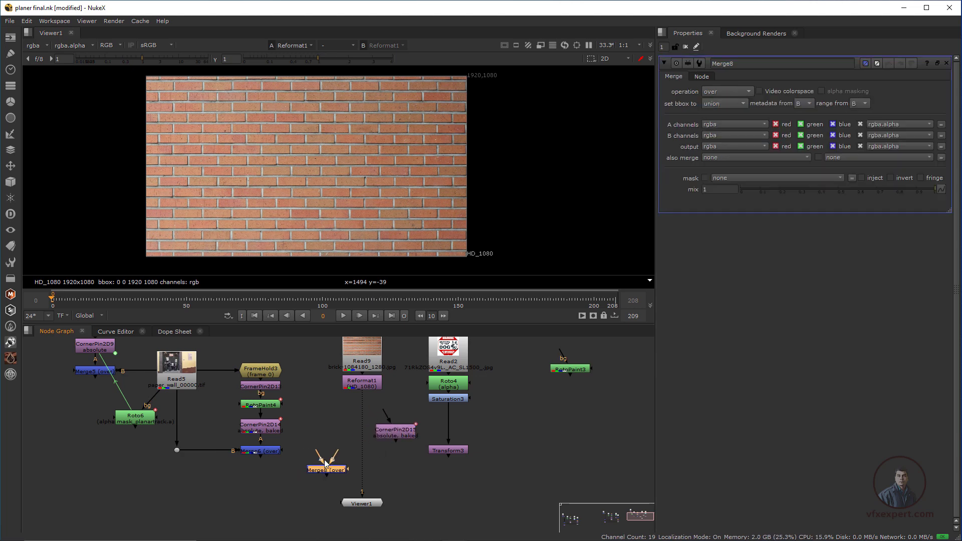
{"action": "left_click_drag", "start_coordinate": [266, 450], "coordinate": [264, 450]}
{"action": "left_click_drag", "start_coordinate": [331, 473], "coordinate": [363, 385]}
{"action": "left_click_drag", "start_coordinate": [396, 435], "coordinate": [363, 419]}
{"action": "left_click", "coordinate": [370, 451]}
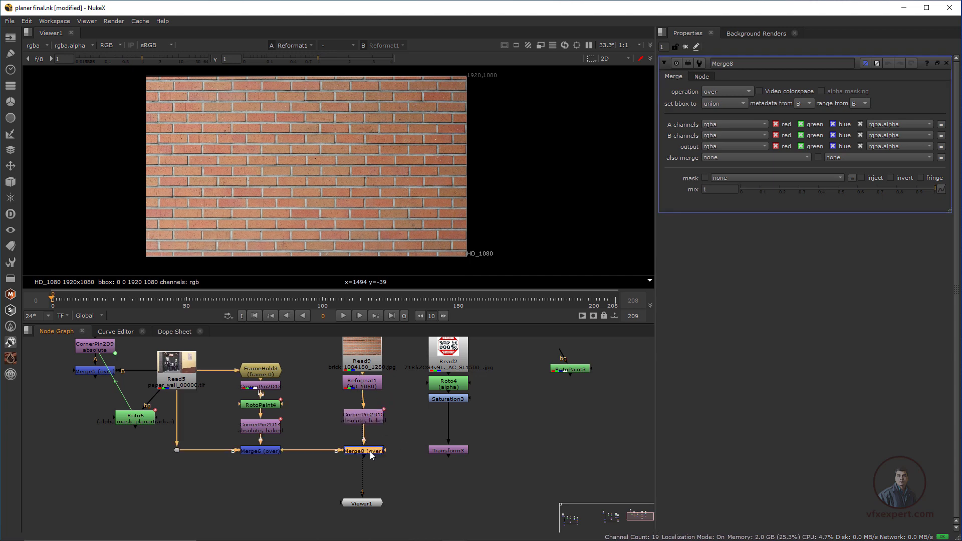
{"action": "key", "text": "1"}
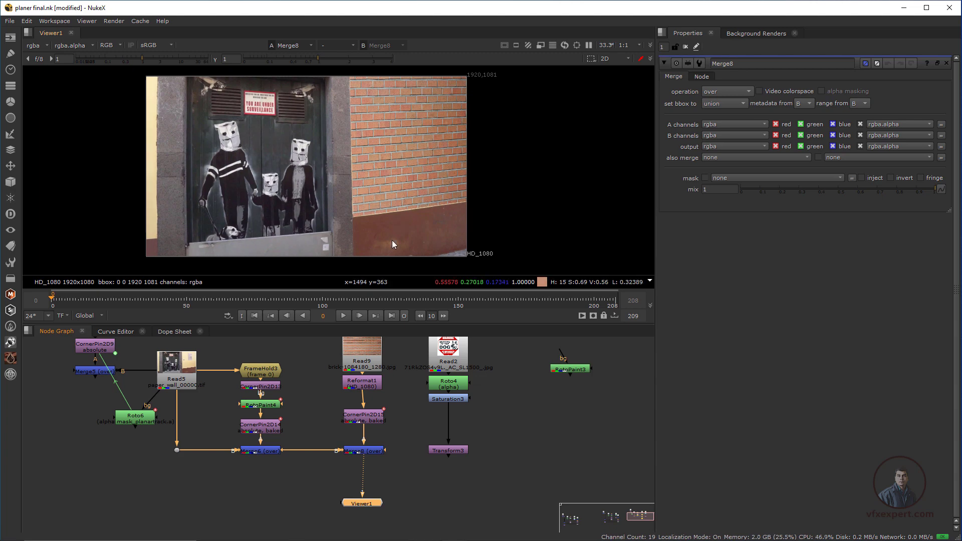
Lower the mix of Merge8 to 0.67 to blend the bricks with the wall
{"action": "scroll", "coordinate": [416, 95], "scroll_direction": "up", "scroll_amount": 1}
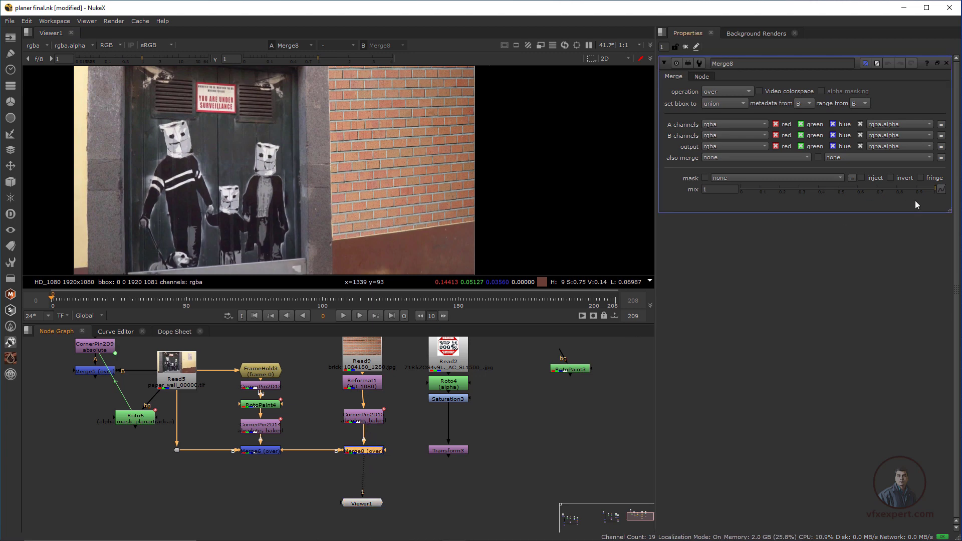
{"action": "left_click_drag", "start_coordinate": [934, 188], "coordinate": [871, 188]}
{"action": "scroll", "coordinate": [507, 178], "scroll_direction": "down", "scroll_amount": 2}
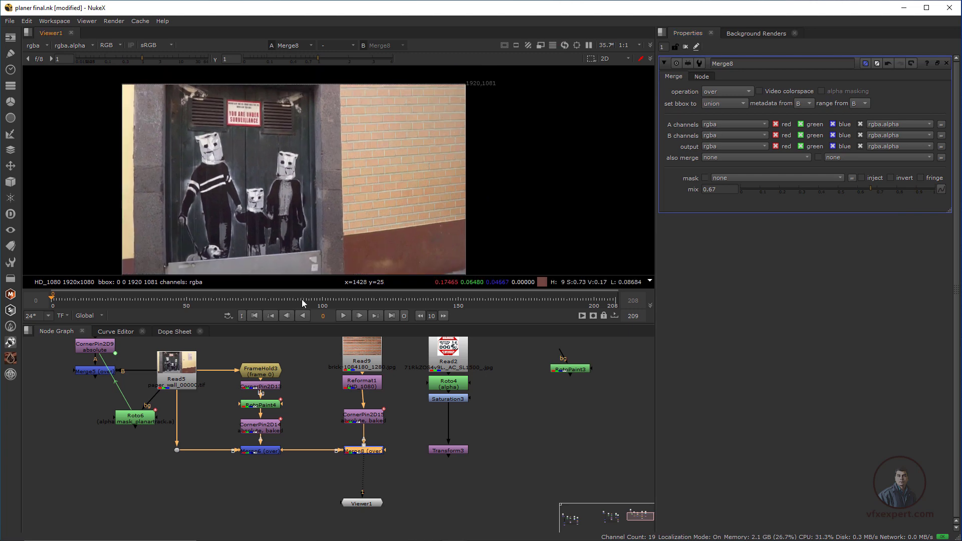
Play and scrub through the shot to check how the brick texture follows the wall
{"action": "left_click", "coordinate": [312, 348]}
{"action": "left_click", "coordinate": [343, 316]}
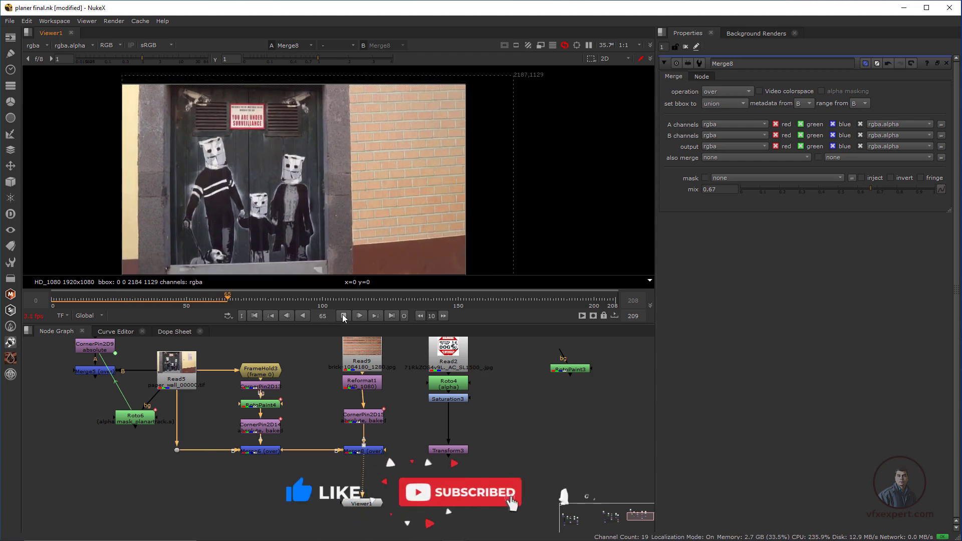
{"action": "left_click", "coordinate": [343, 316]}
{"action": "left_click_drag", "start_coordinate": [264, 301], "coordinate": [538, 321]}
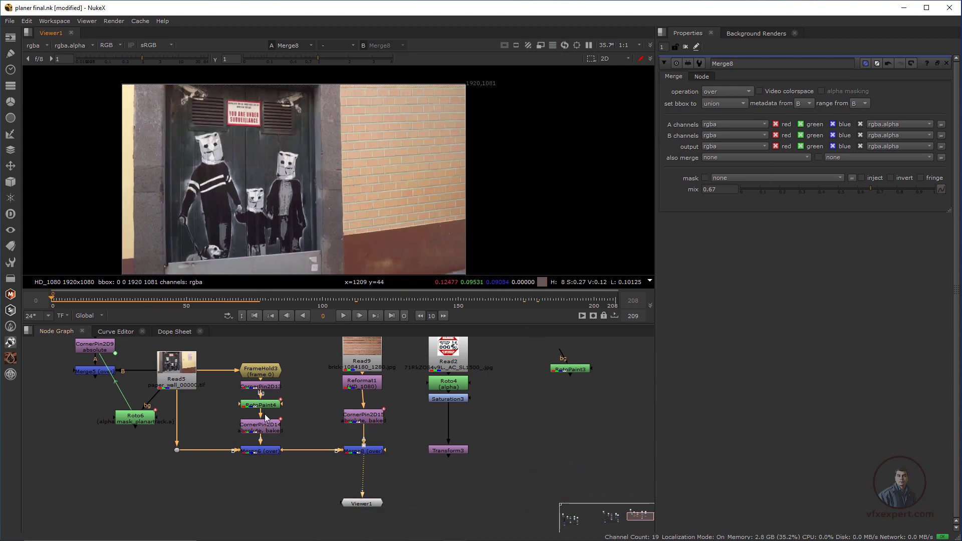
{"action": "left_click_drag", "start_coordinate": [209, 300], "coordinate": [142, 317]}
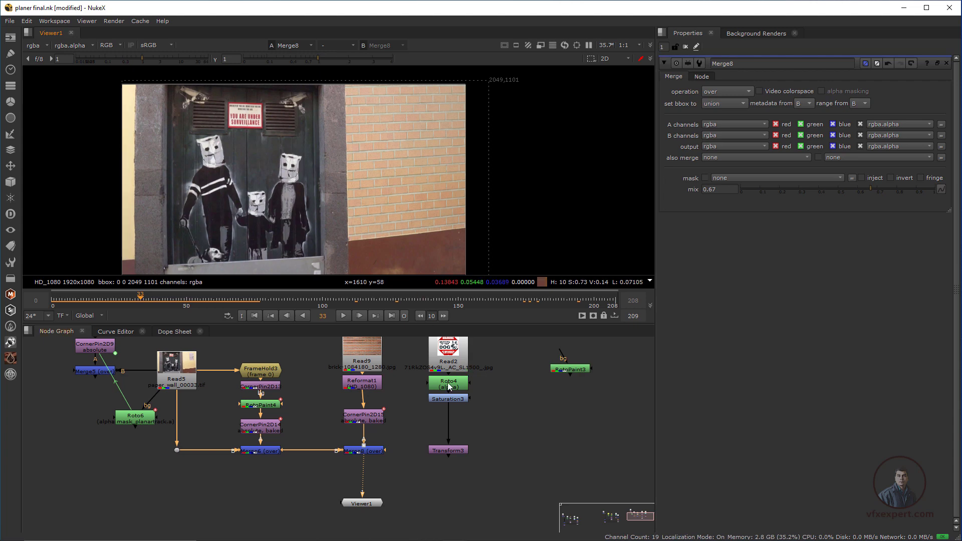
View the Read2 dog warning sign and its Saturation3 output
{"action": "middle_click_drag", "start_coordinate": [448, 384], "coordinate": [422, 392]}
{"action": "left_click", "coordinate": [430, 366], "text": "ctrl+shift"}
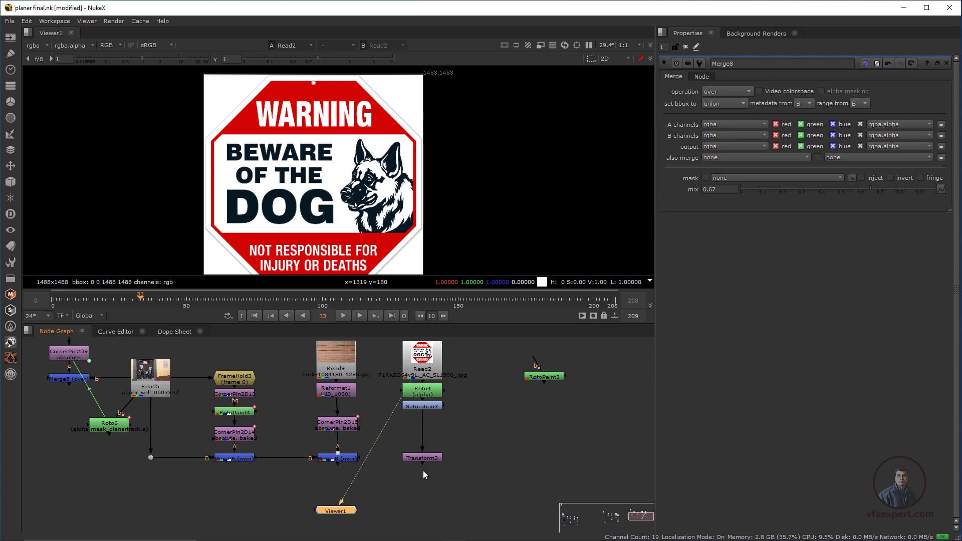
{"action": "left_click", "coordinate": [426, 407], "text": "ctrl+shift"}
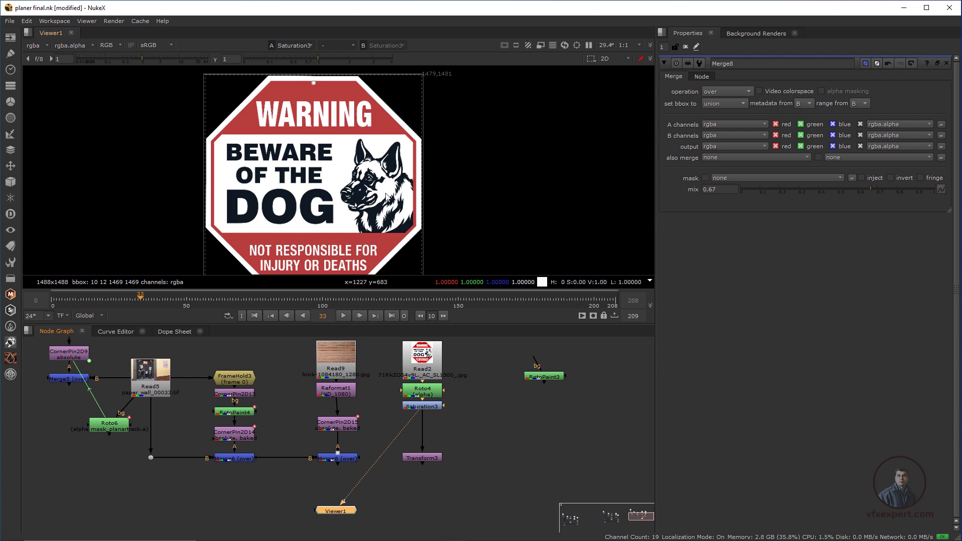
View the cleaned plate from Merge6 and move Viewer1 directly beneath it
{"action": "left_click", "coordinate": [246, 458]}
{"action": "key", "text": "1"}
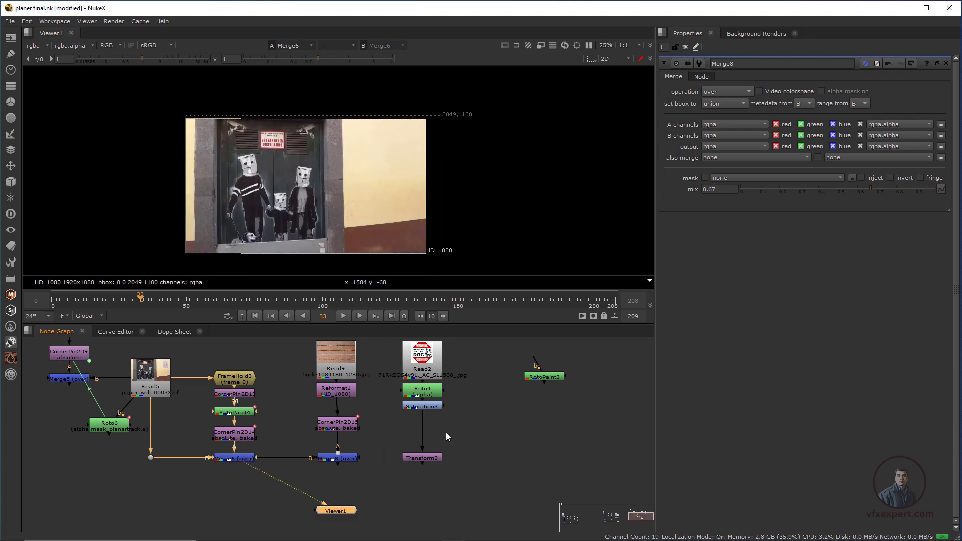
{"action": "left_click_drag", "start_coordinate": [333, 514], "coordinate": [233, 498]}
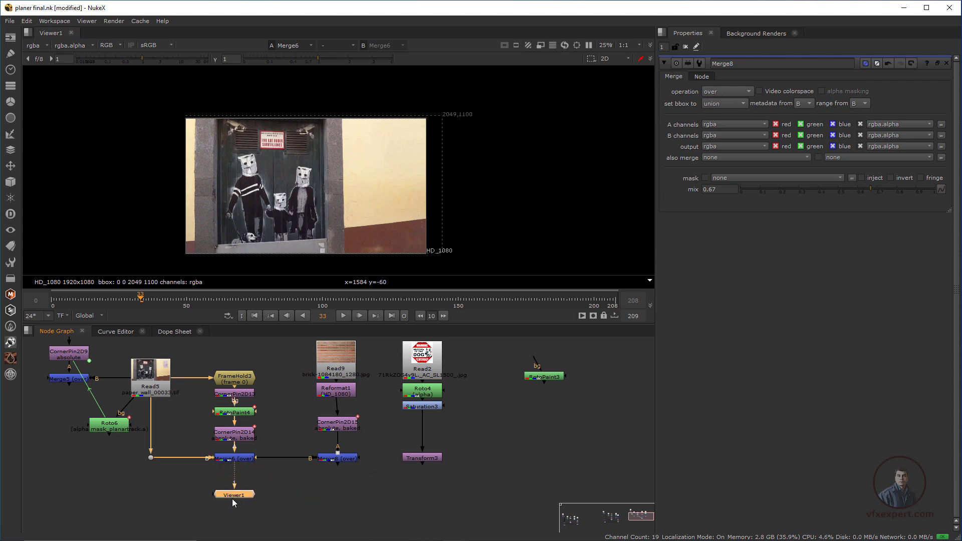
Compare the whole Saturation3 sign with the cleaned wall from Merge6
{"action": "left_click", "coordinate": [329, 489]}
{"action": "key", "text": "1"}
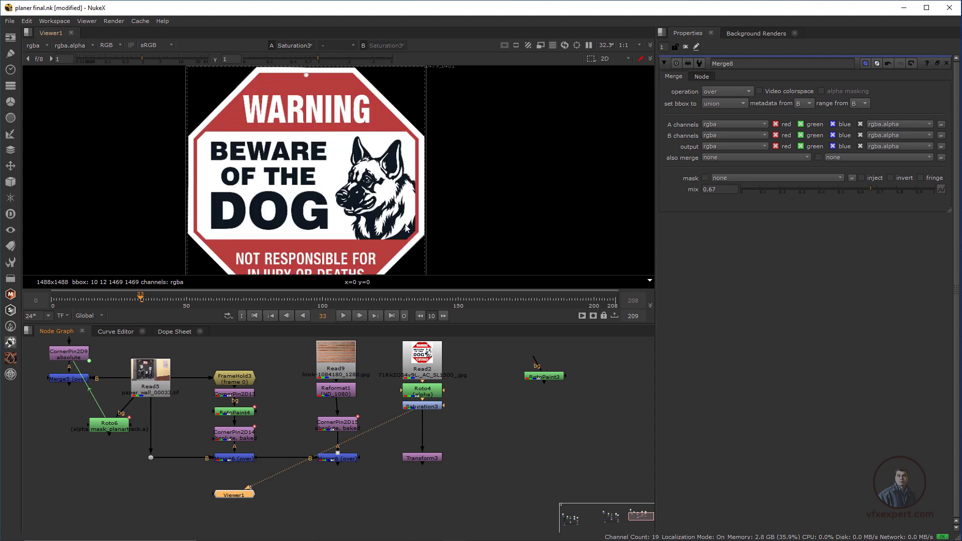
{"action": "key", "text": "f"}
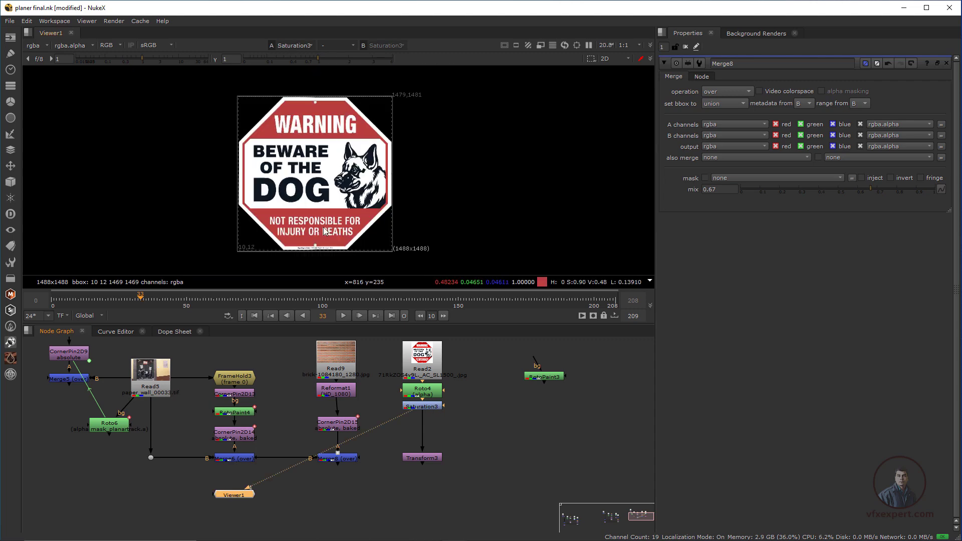
{"action": "left_click", "coordinate": [244, 459]}
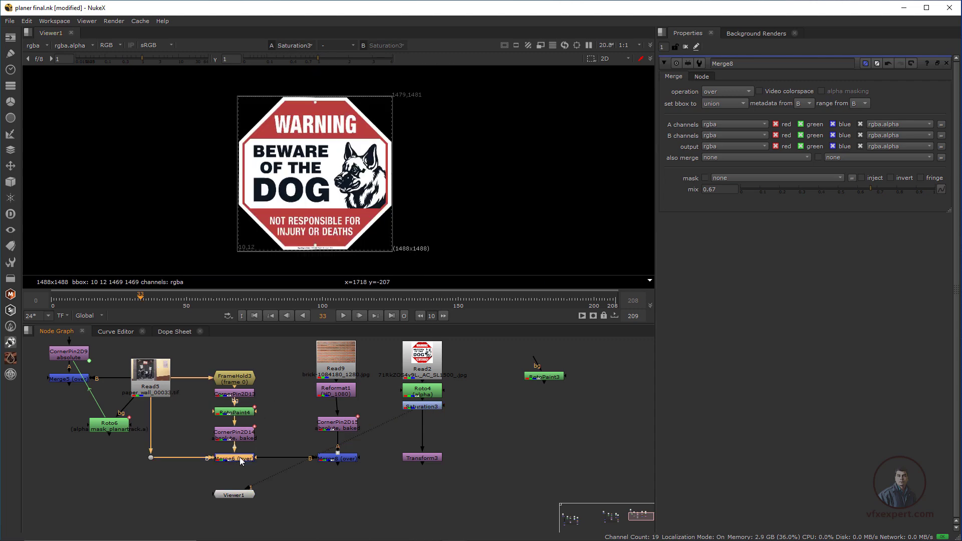
{"action": "key", "text": "1"}
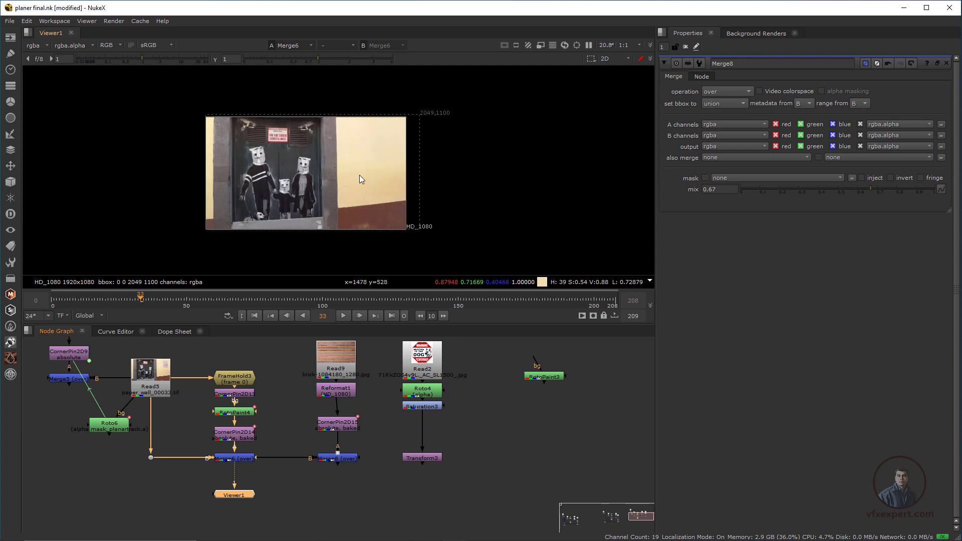
Move RotoPaint3 farther away from the Read2 sign branch
{"action": "left_click", "coordinate": [451, 425]}
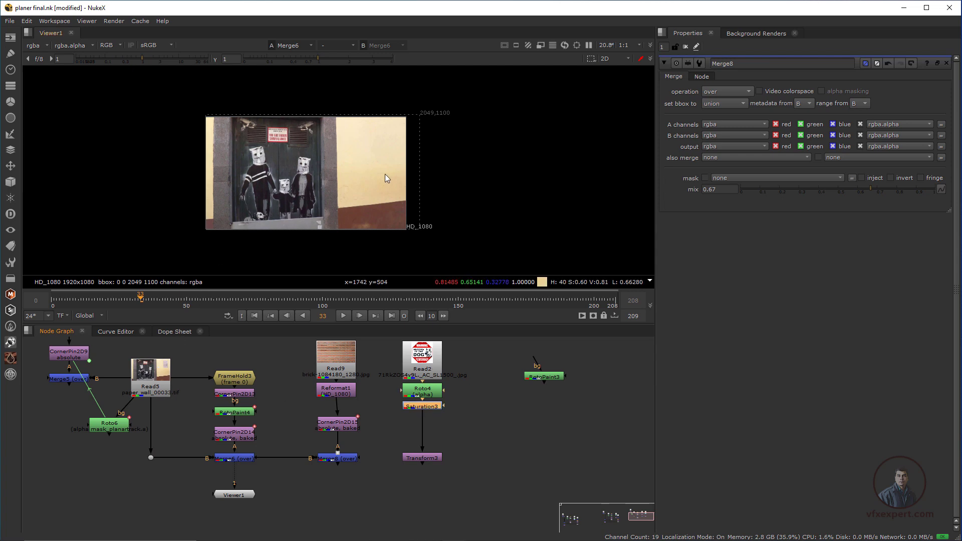
{"action": "middle_click_drag", "start_coordinate": [278, 407], "coordinate": [273, 424]}
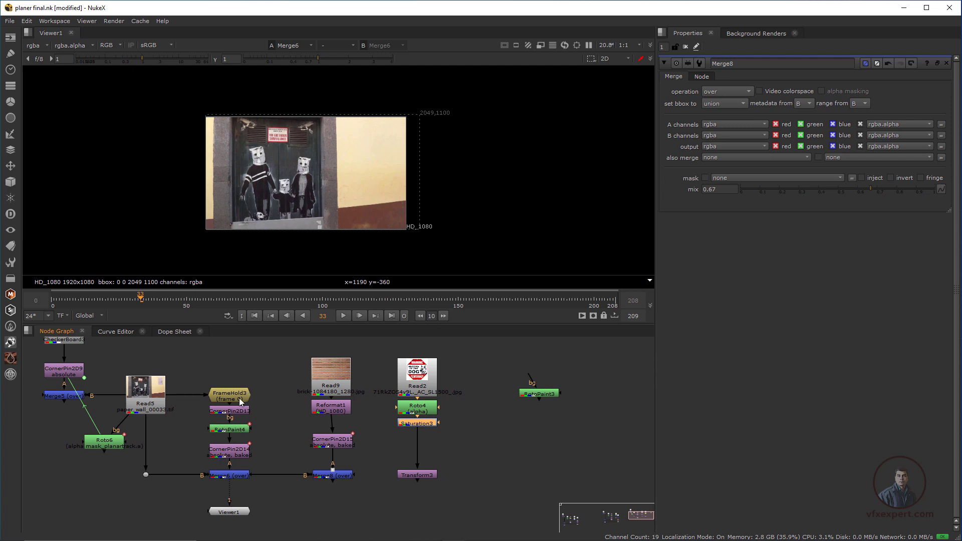
{"action": "left_click_drag", "start_coordinate": [538, 395], "coordinate": [596, 399]}
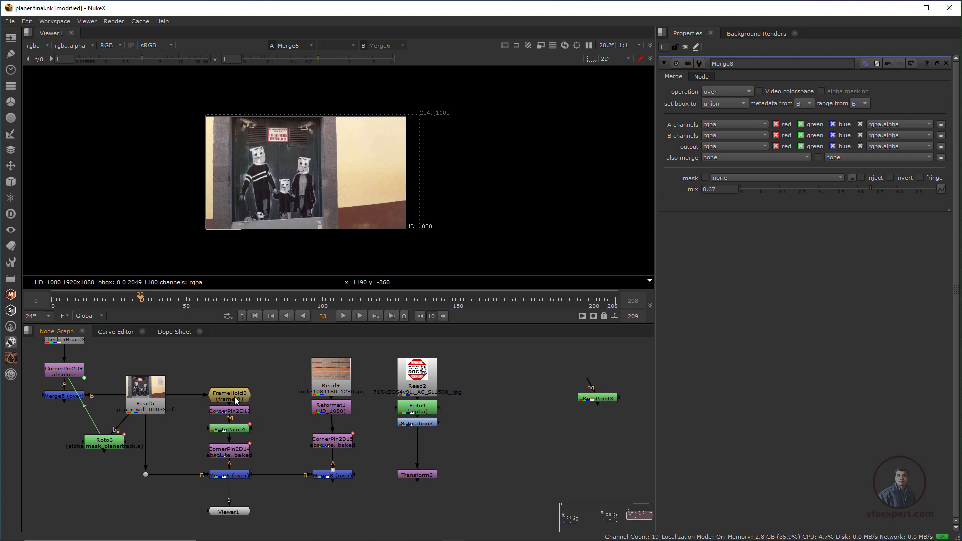
View CornerPin2D13 and examine the area of the flattened wall around the small label and the poster
{"action": "left_click", "coordinate": [240, 430]}
{"action": "left_click", "coordinate": [237, 416]}
{"action": "key", "text": "1"}
{"action": "scroll", "coordinate": [310, 170], "scroll_direction": "up", "scroll_amount": 2}
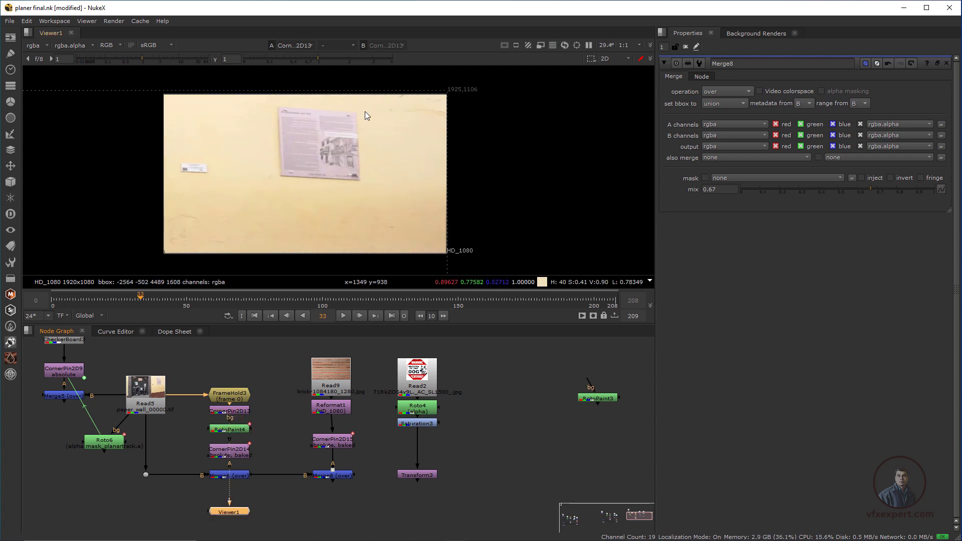
{"action": "left_click_drag", "start_coordinate": [181, 177], "coordinate": [176, 197]}
{"action": "left_click_drag", "start_coordinate": [286, 107], "coordinate": [367, 170]}
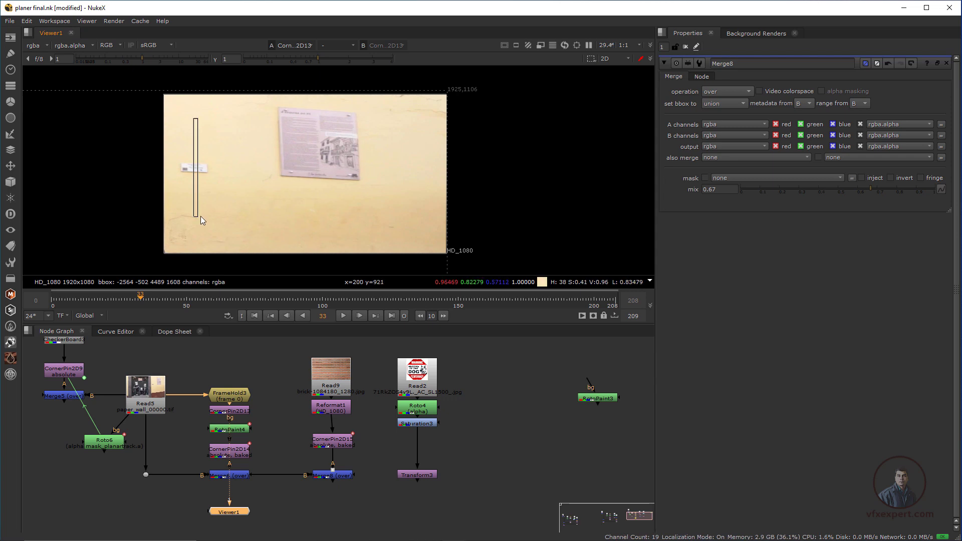
{"action": "left_click_drag", "start_coordinate": [201, 221], "coordinate": [200, 221]}
{"action": "left_click_drag", "start_coordinate": [217, 108], "coordinate": [358, 200]}
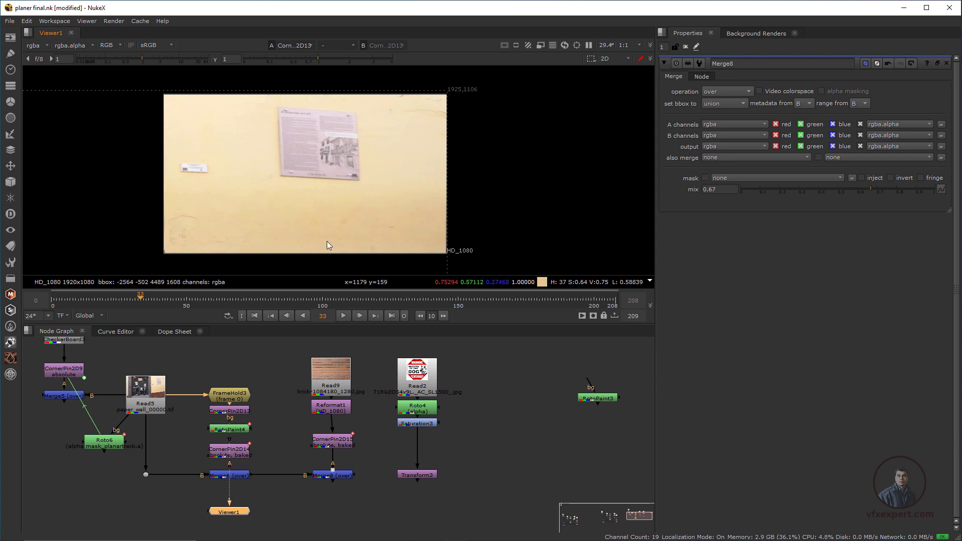
Shift RotoPaint3 a little more outward to free up space beside the sign branch
{"action": "middle_click_drag", "start_coordinate": [319, 388], "coordinate": [266, 396]}
{"action": "left_click", "coordinate": [552, 408]}
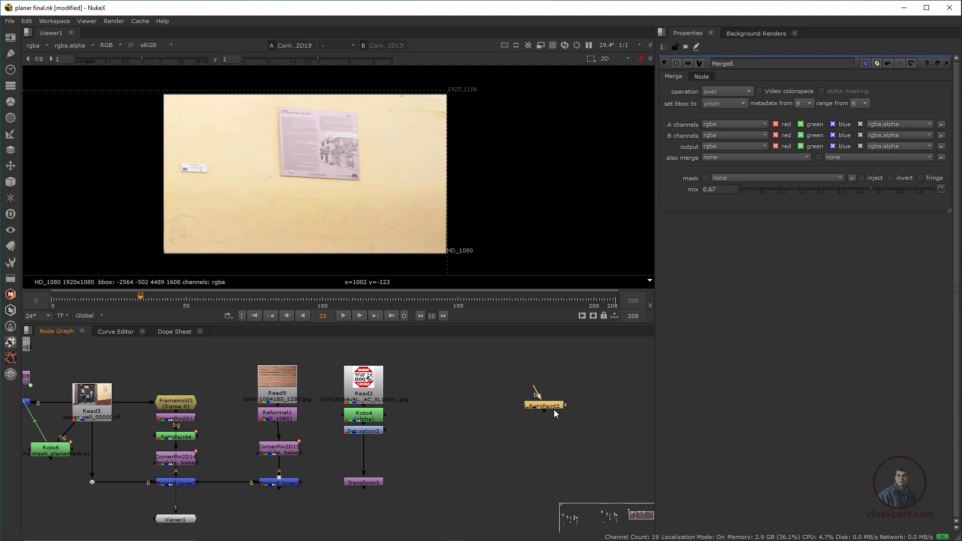
{"action": "left_click_drag", "start_coordinate": [555, 410], "coordinate": [584, 420]}
{"action": "left_click", "coordinate": [422, 405]}
{"action": "middle_click_drag", "start_coordinate": [368, 379], "coordinate": [386, 406]}
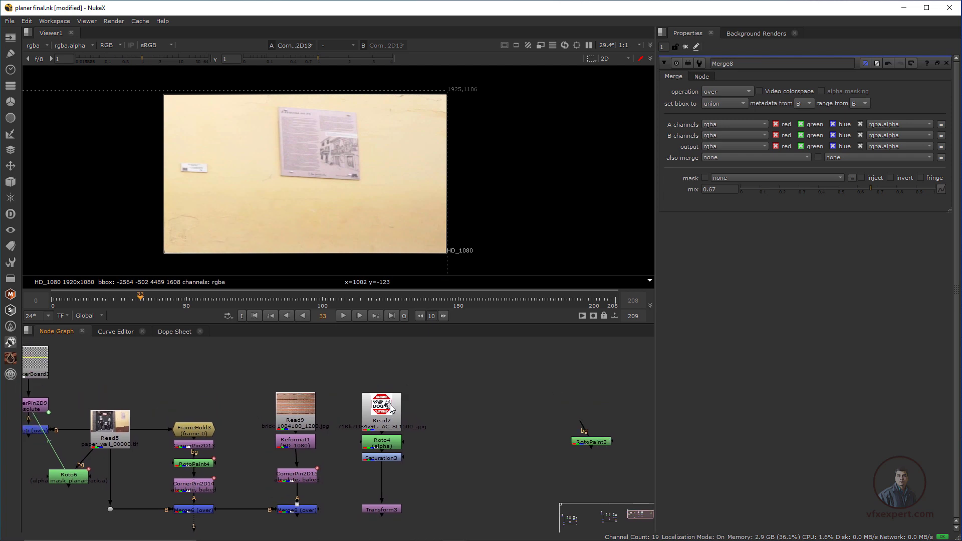
Create a new Merge node above the Read9 image and connect its B input to CornerPin2D13
{"action": "key", "text": "m"}
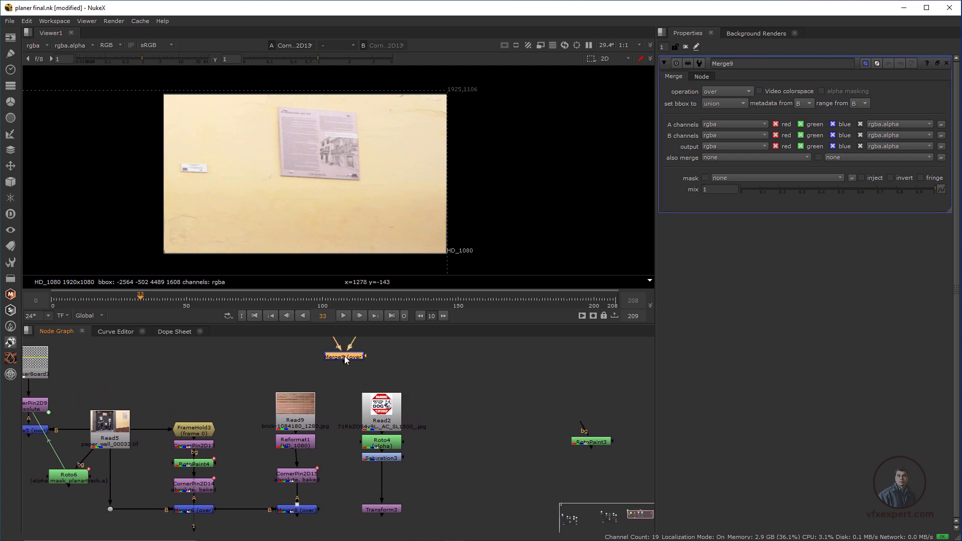
{"action": "left_click_drag", "start_coordinate": [323, 390], "coordinate": [203, 437]}
{"action": "left_click_drag", "start_coordinate": [356, 374], "coordinate": [390, 380]}
{"action": "left_click", "coordinate": [353, 352]}
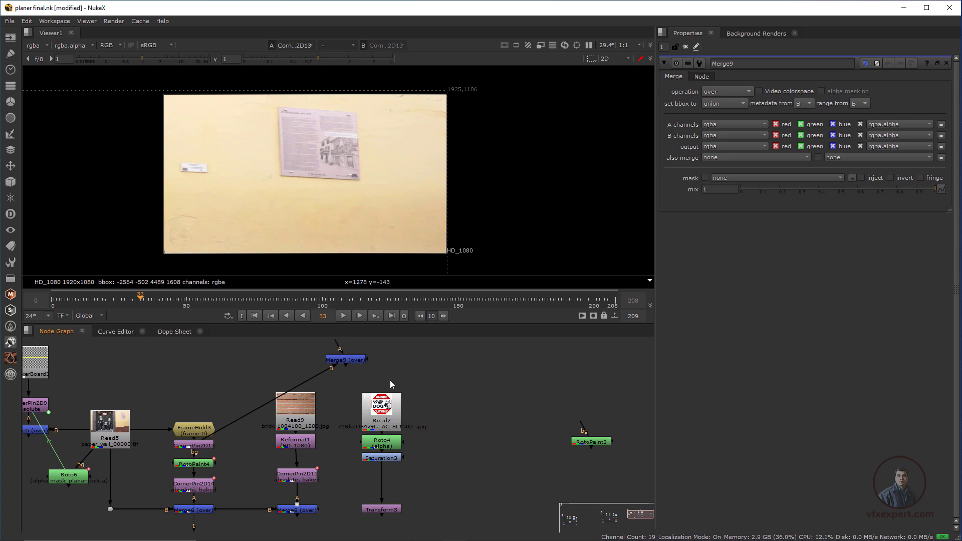
Move Read2, Roto4 and Saturation3 away from the brick branch and connect the A input of Merge9 to Saturation3
{"action": "left_click_drag", "start_coordinate": [468, 366], "coordinate": [351, 516]}
{"action": "left_click_drag", "start_coordinate": [394, 460], "coordinate": [442, 447]}
{"action": "left_click", "coordinate": [359, 389]}
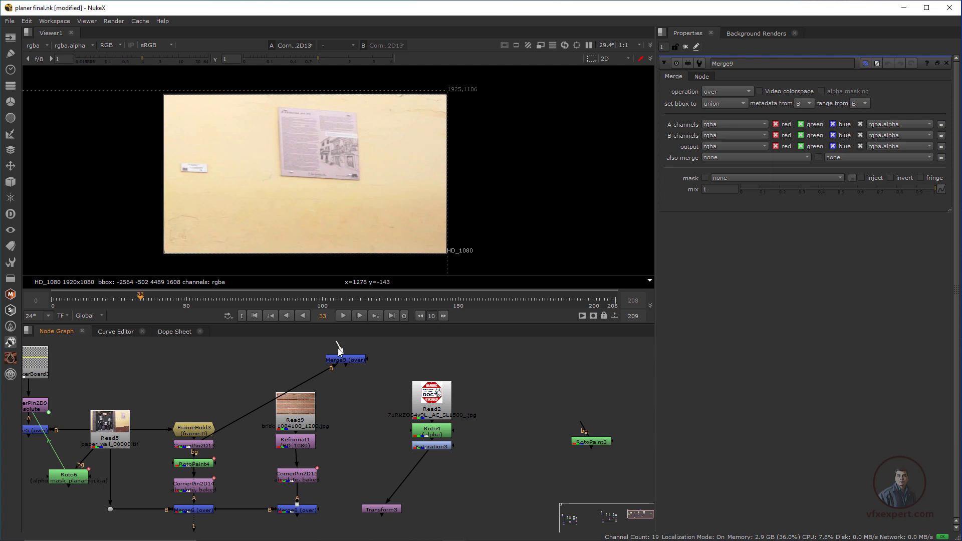
{"action": "left_click_drag", "start_coordinate": [338, 351], "coordinate": [434, 447]}
{"action": "left_click", "coordinate": [352, 360]}
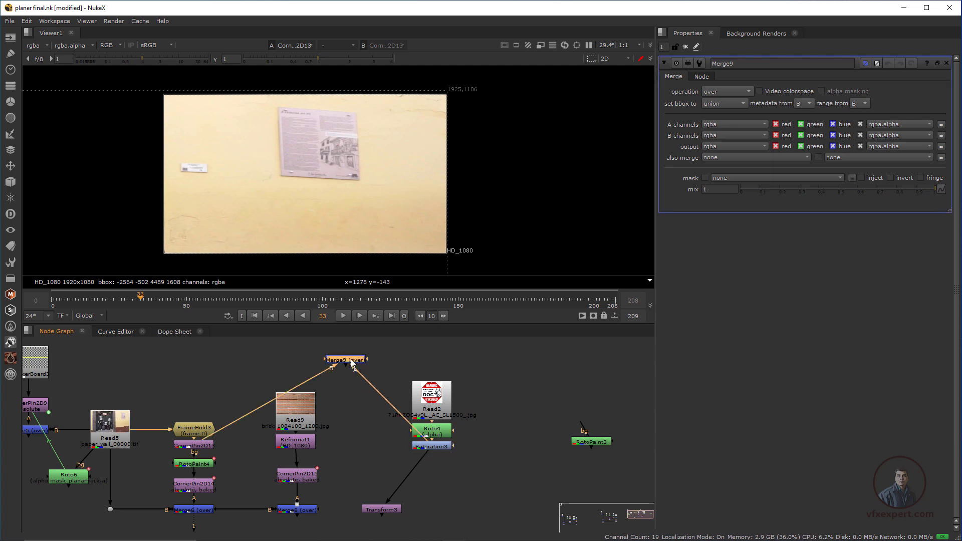
View Merge9 and insert Transform3 between Saturation3 and its A input, leaving Transform3 beside the sign branch
{"action": "key", "text": "1"}
{"action": "left_click", "coordinate": [398, 455]}
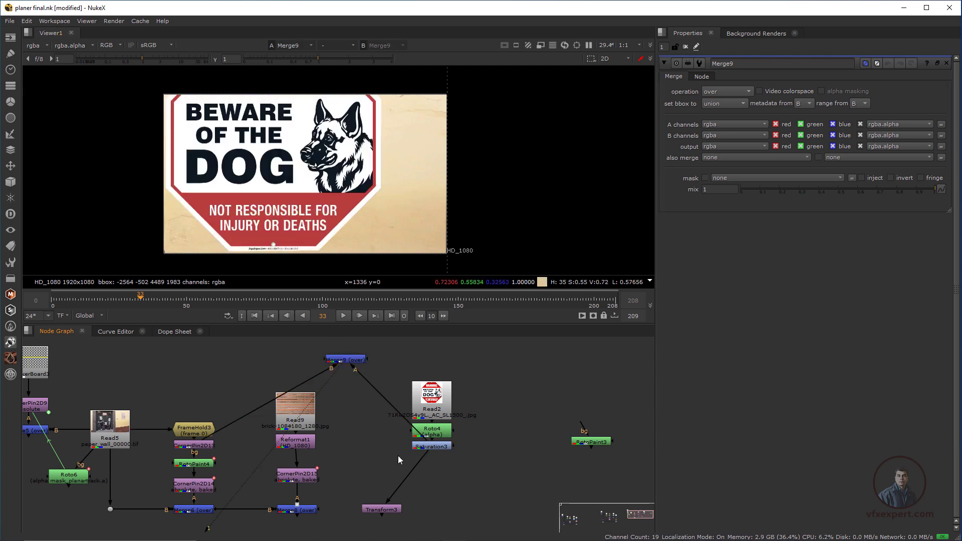
{"action": "left_click_drag", "start_coordinate": [387, 503], "coordinate": [402, 408]}
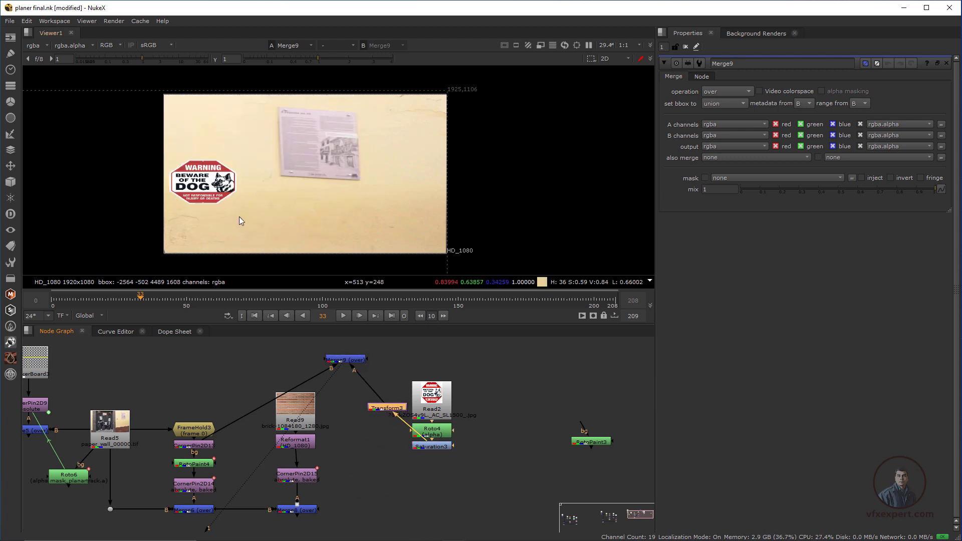
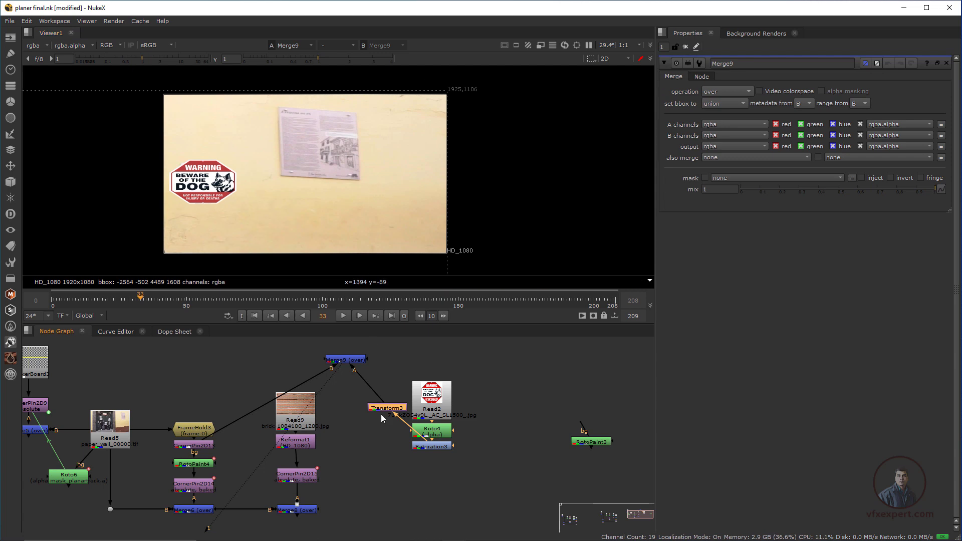
{"action": "left_click_drag", "start_coordinate": [383, 411], "coordinate": [361, 433]}
{"action": "left_click", "coordinate": [360, 371]}
{"action": "left_click_drag", "start_coordinate": [355, 360], "coordinate": [370, 359]}
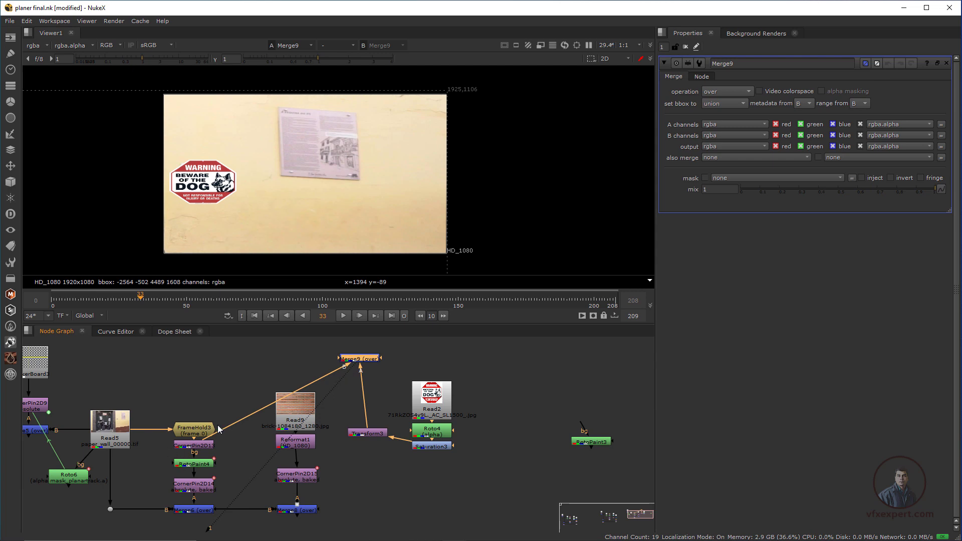
Disconnect Merge9's B input from the wall branch and connect it to a new Constant node
{"action": "left_click_drag", "start_coordinate": [343, 370], "coordinate": [315, 365]}
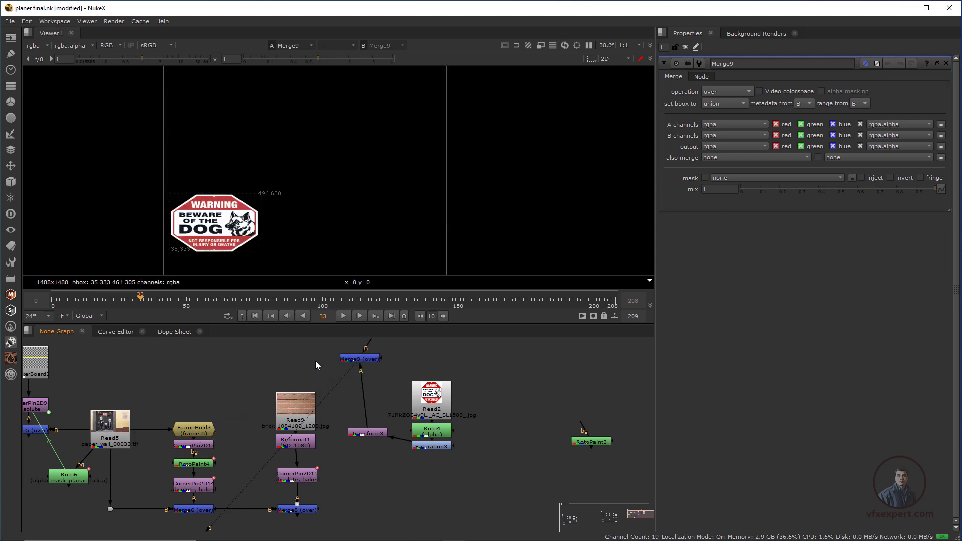
{"action": "key", "text": "Tab"}
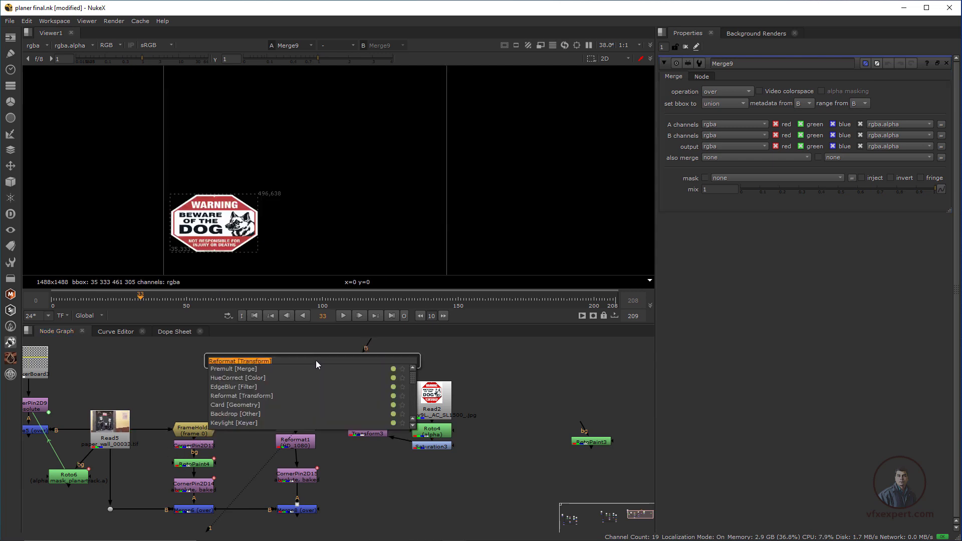
{"action": "type", "text": "con"}
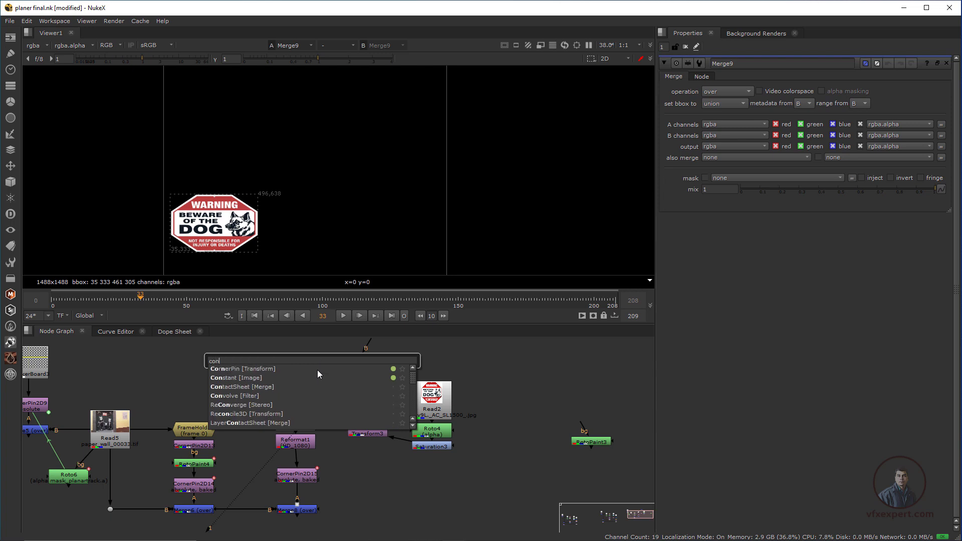
{"action": "left_click", "coordinate": [236, 378]}
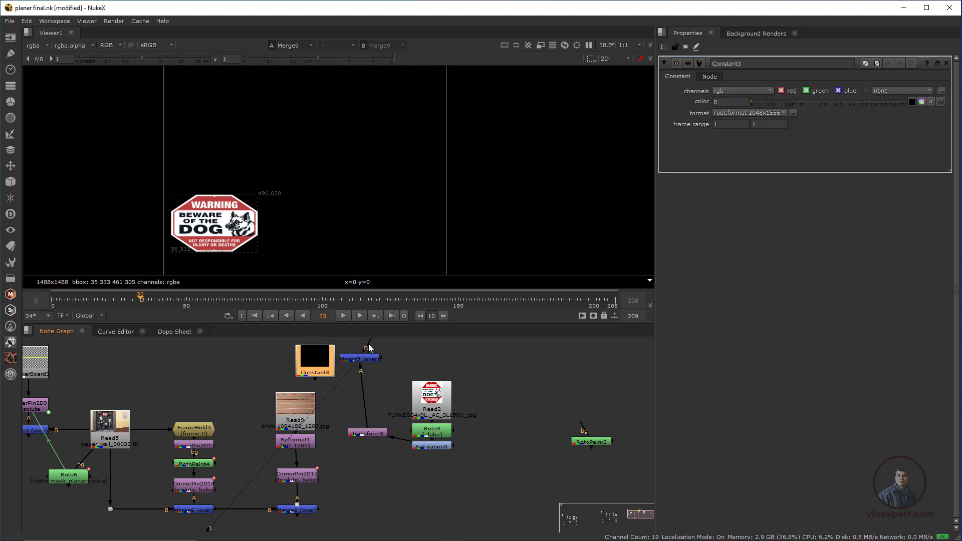
{"action": "left_click_drag", "start_coordinate": [369, 348], "coordinate": [321, 361]}
{"action": "key", "text": "f"}
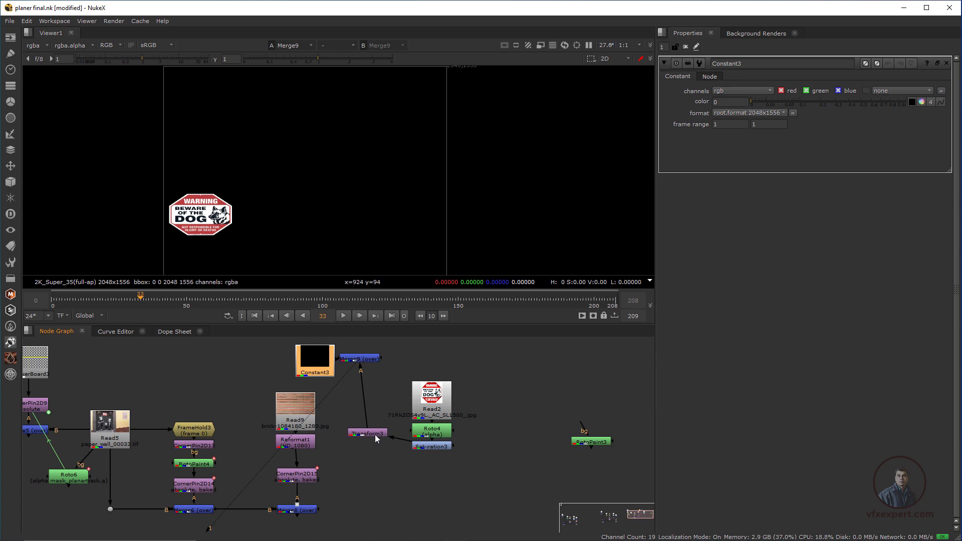
Rearrange the nodes so the Constant and Merge9 stand in a column beside the sign branch, with Transform3 below Saturation3
{"action": "left_click_drag", "start_coordinate": [375, 434], "coordinate": [372, 459]}
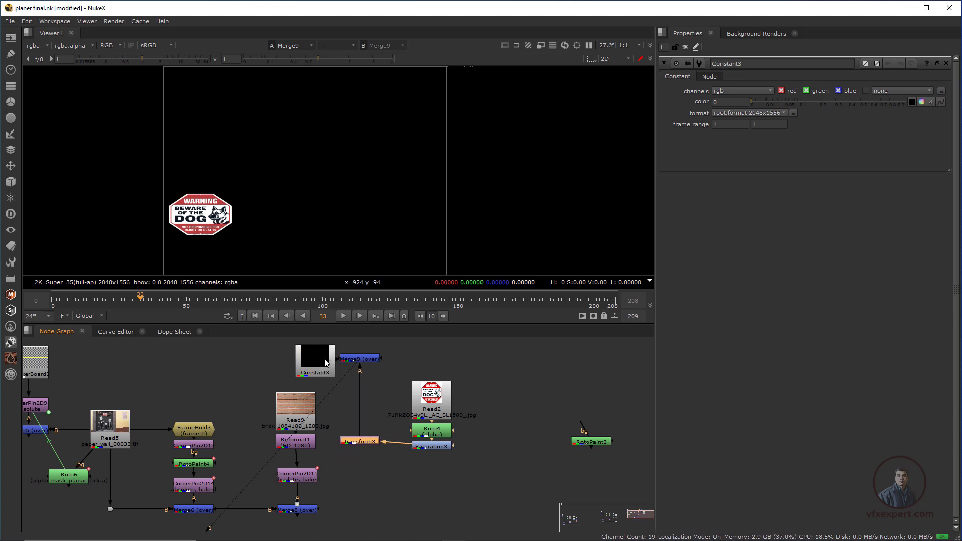
{"action": "left_click_drag", "start_coordinate": [320, 360], "coordinate": [501, 404]}
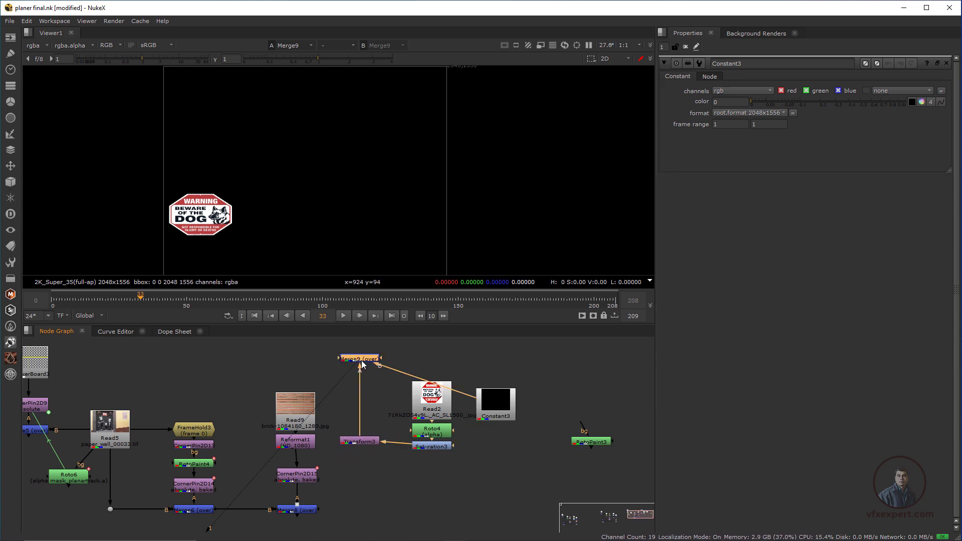
{"action": "left_click_drag", "start_coordinate": [362, 360], "coordinate": [494, 452]}
{"action": "left_click_drag", "start_coordinate": [363, 441], "coordinate": [440, 462]}
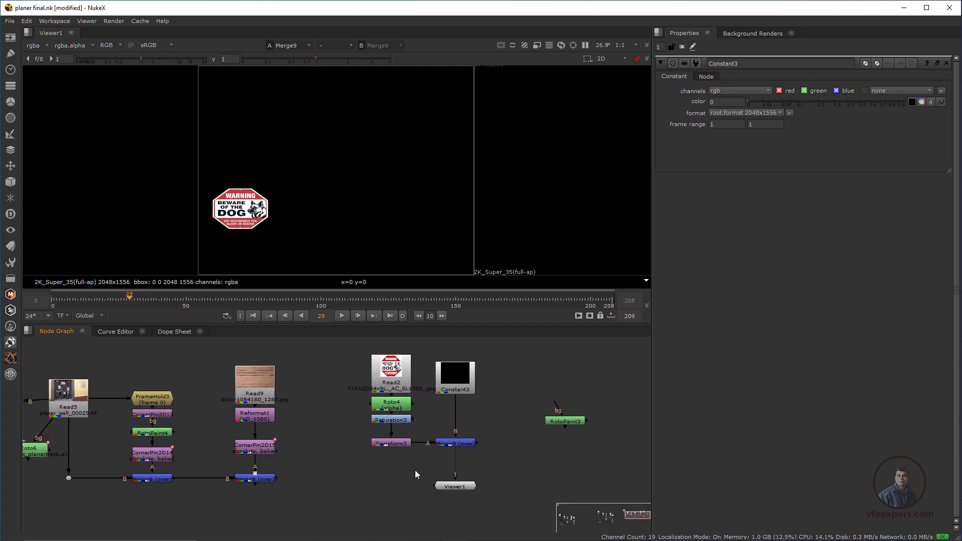
{"action": "middle_click_drag", "start_coordinate": [415, 470], "coordinate": [436, 475]}
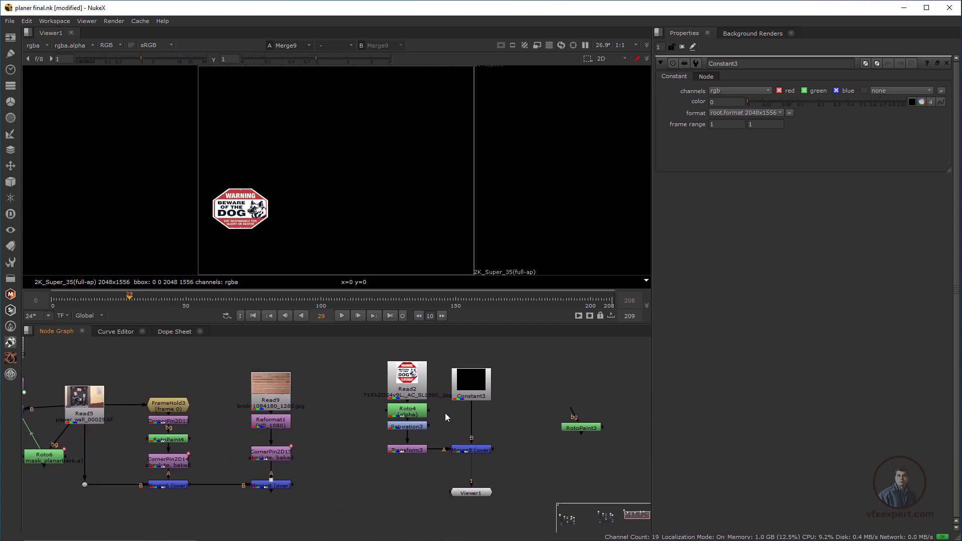
Set the format of the Constant node to HD_1080 1920x1080 and check the sign in the viewer
{"action": "left_click", "coordinate": [471, 387]}
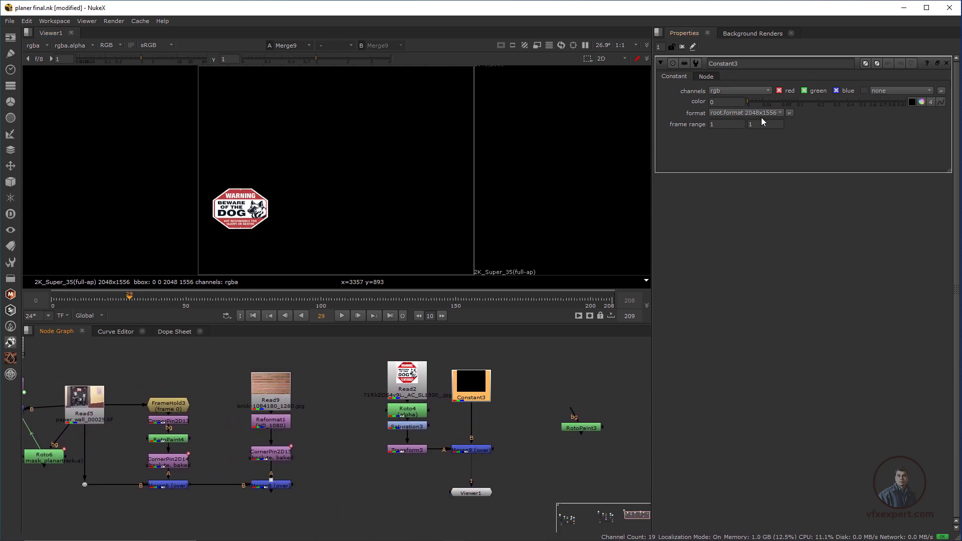
{"action": "left_click", "coordinate": [780, 113]}
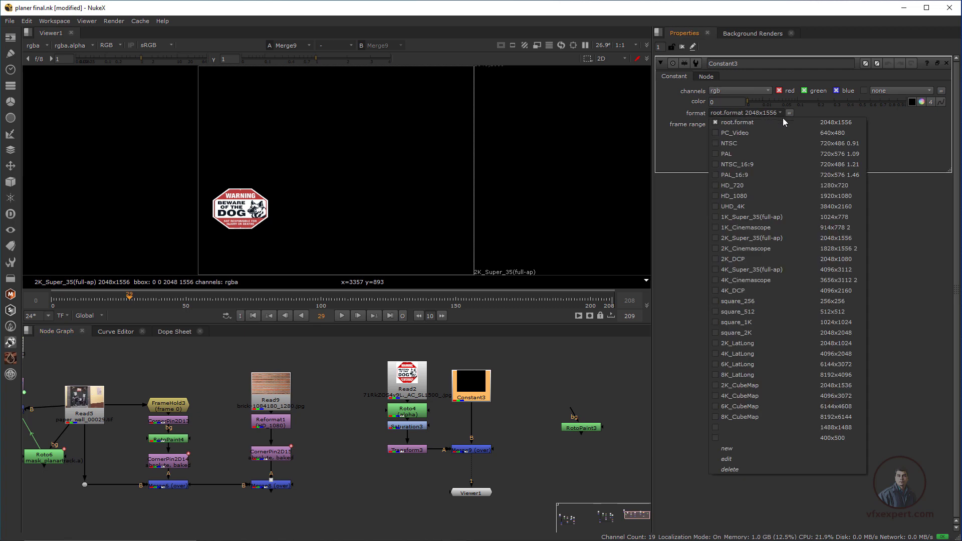
{"action": "left_click", "coordinate": [850, 198]}
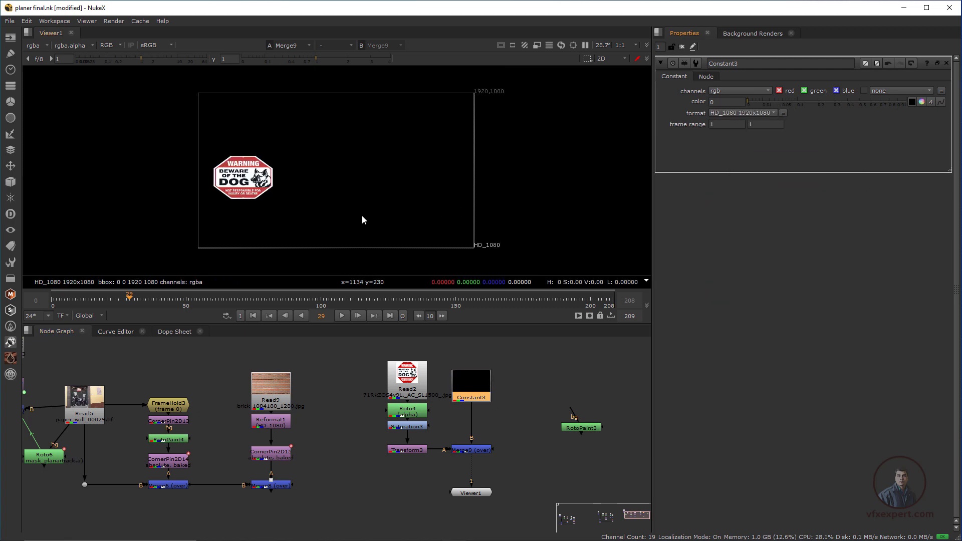
{"action": "scroll", "coordinate": [362, 215], "scroll_direction": "up", "scroll_amount": 2}
{"action": "middle_click_drag", "start_coordinate": [410, 252], "coordinate": [407, 253]}
{"action": "scroll", "coordinate": [375, 398], "scroll_direction": "down", "scroll_amount": 2}
{"action": "scroll", "coordinate": [391, 458], "scroll_direction": "up", "scroll_amount": 2}
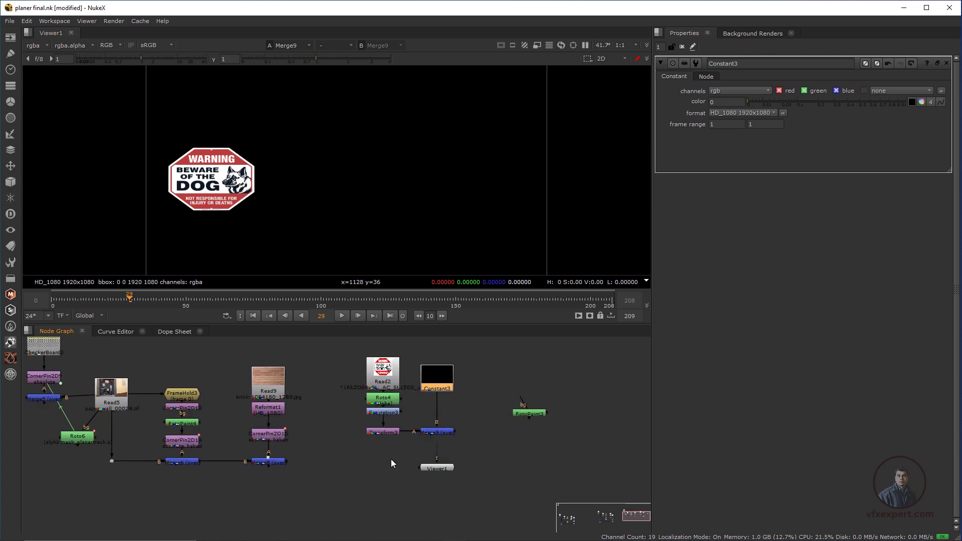
Create a new Merge node with its B input on the merge below CornerPin2D14 and its A input on Merge9
{"action": "key", "text": "m"}
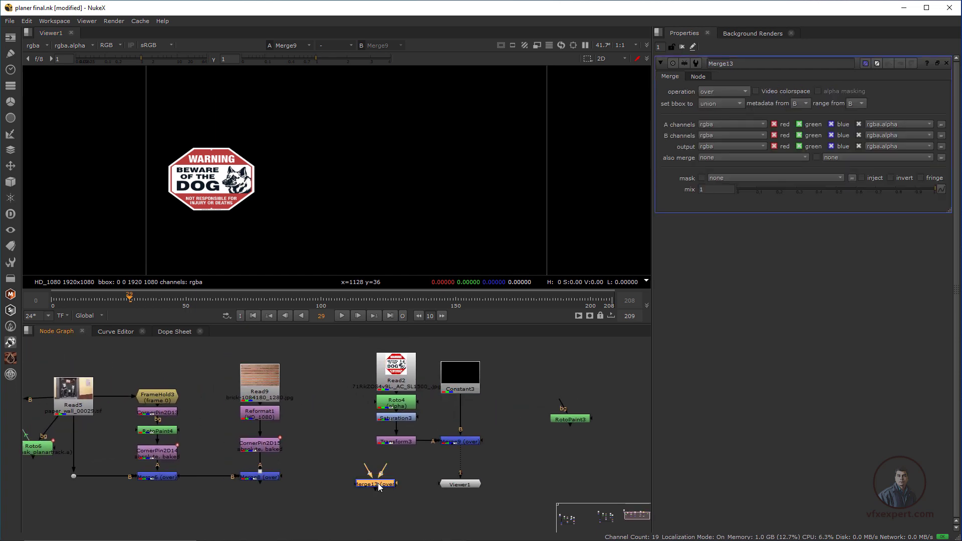
{"action": "left_click_drag", "start_coordinate": [404, 494], "coordinate": [331, 527]}
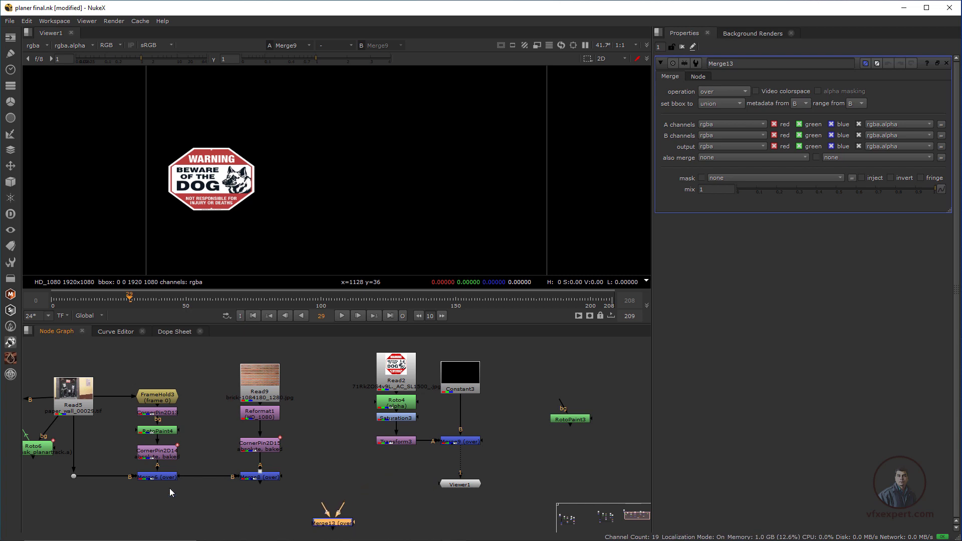
{"action": "middle_click_drag", "start_coordinate": [347, 505], "coordinate": [368, 498]}
{"action": "left_click_drag", "start_coordinate": [362, 501], "coordinate": [176, 473]}
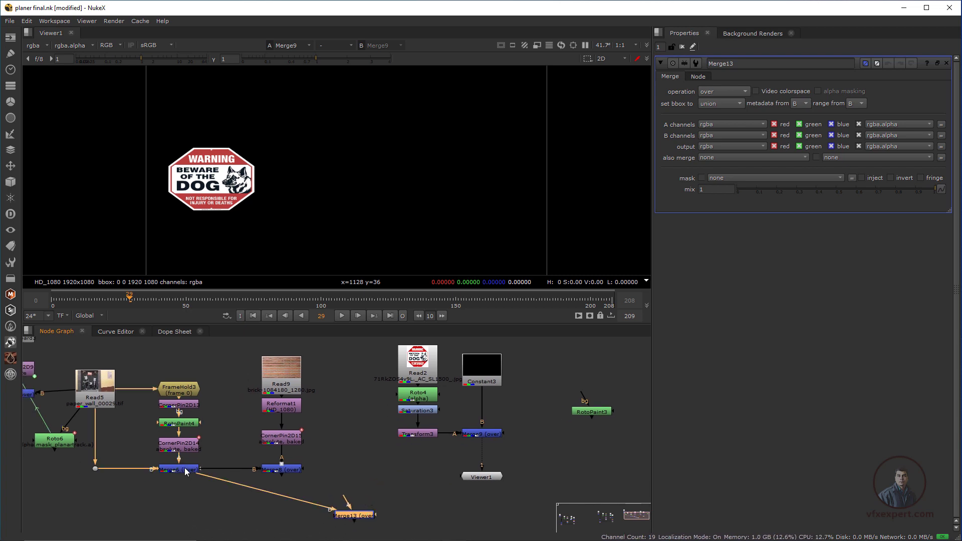
{"action": "left_click_drag", "start_coordinate": [369, 515], "coordinate": [360, 520]}
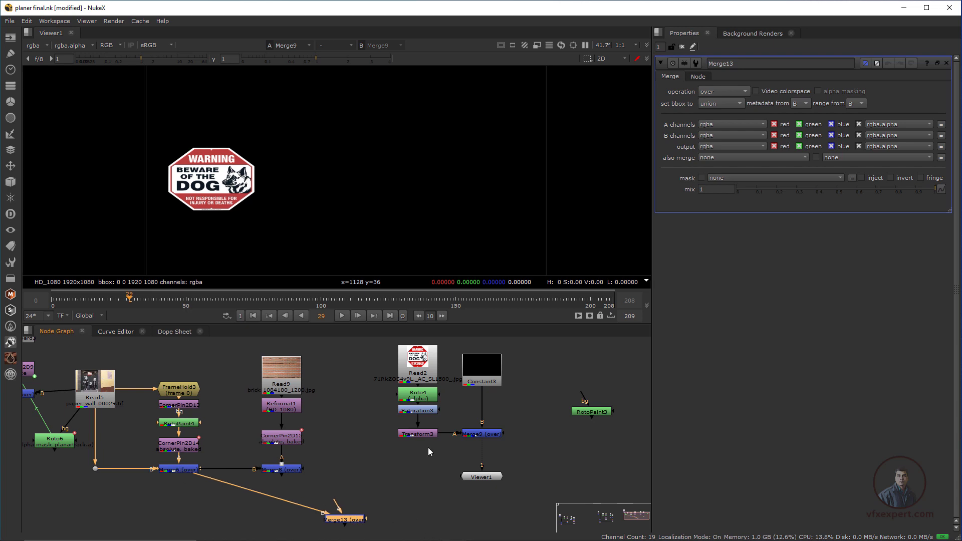
{"action": "left_click_drag", "start_coordinate": [490, 478], "coordinate": [492, 506]}
{"action": "left_click_drag", "start_coordinate": [334, 501], "coordinate": [466, 436]}
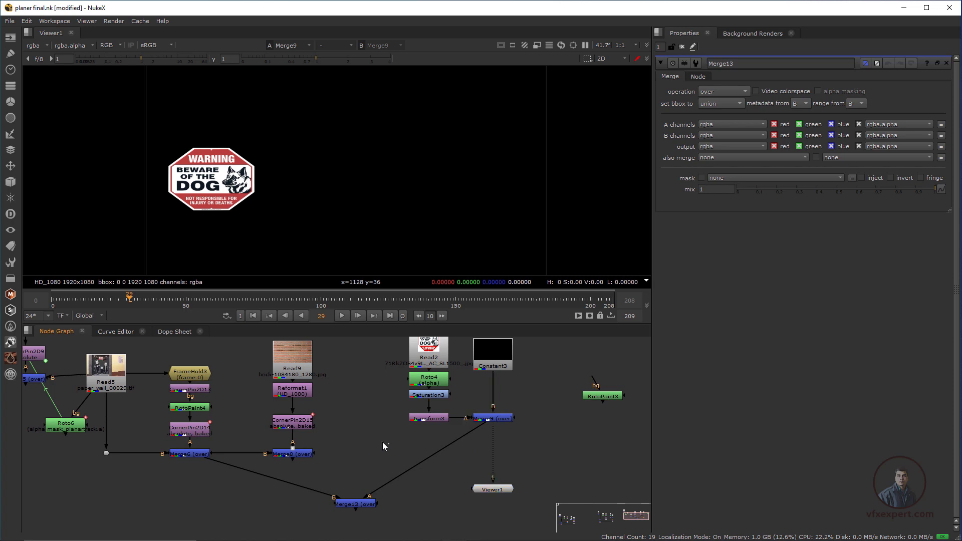
Duplicate CornerPin2D15 and insert the copy between Merge9 and Merge13
{"action": "left_click", "coordinate": [299, 427]}
{"action": "left_click", "coordinate": [378, 450]}
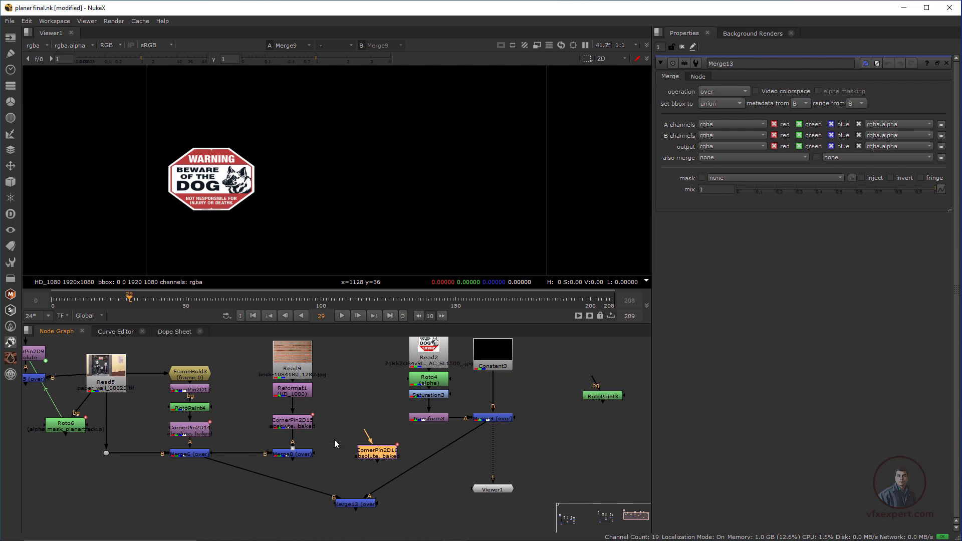
{"action": "left_click_drag", "start_coordinate": [382, 453], "coordinate": [499, 462]}
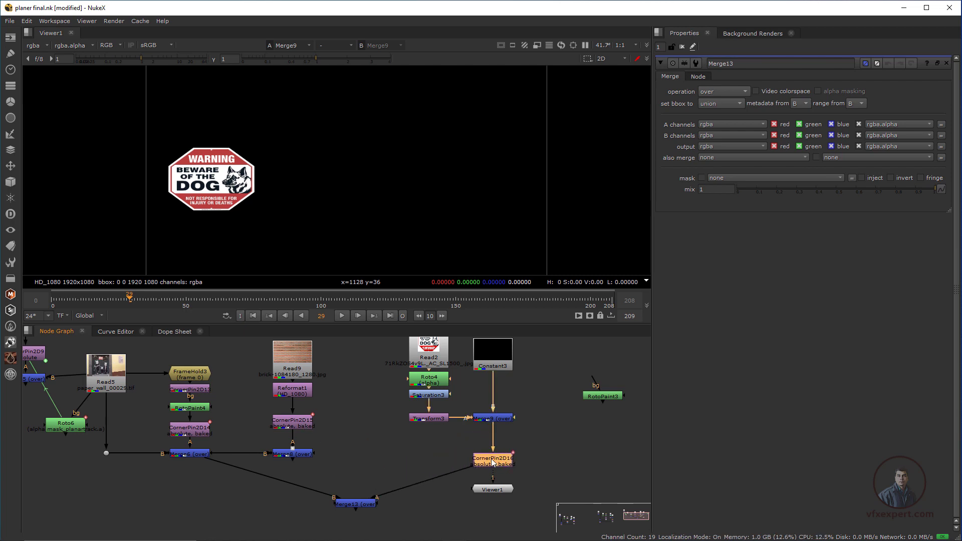
View Merge13 and scrub to frame 135 to examine how the warning sign follows the wall
{"action": "left_click", "coordinate": [359, 506]}
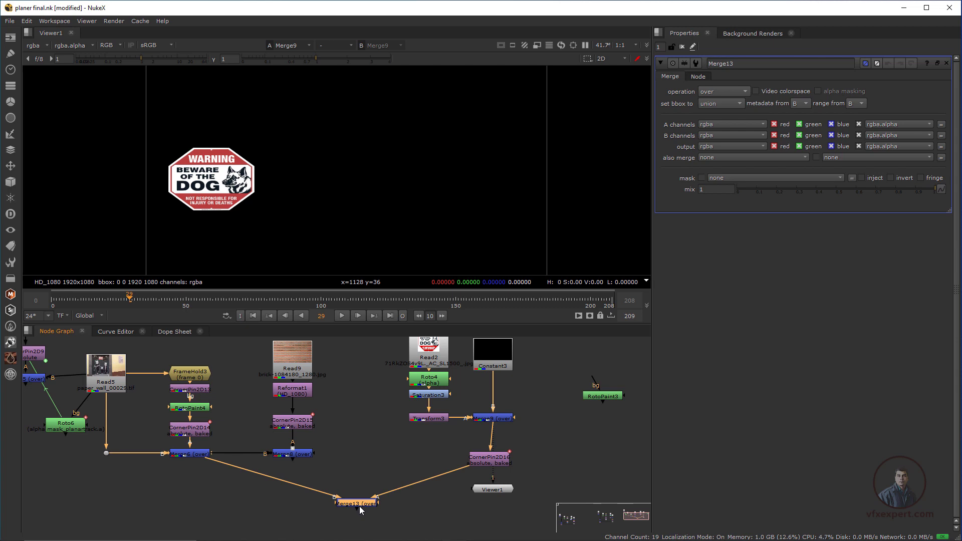
{"action": "key", "text": "1"}
{"action": "scroll", "coordinate": [410, 177], "scroll_direction": "up", "scroll_amount": 1}
{"action": "scroll", "coordinate": [410, 177], "scroll_direction": "down", "scroll_amount": 1}
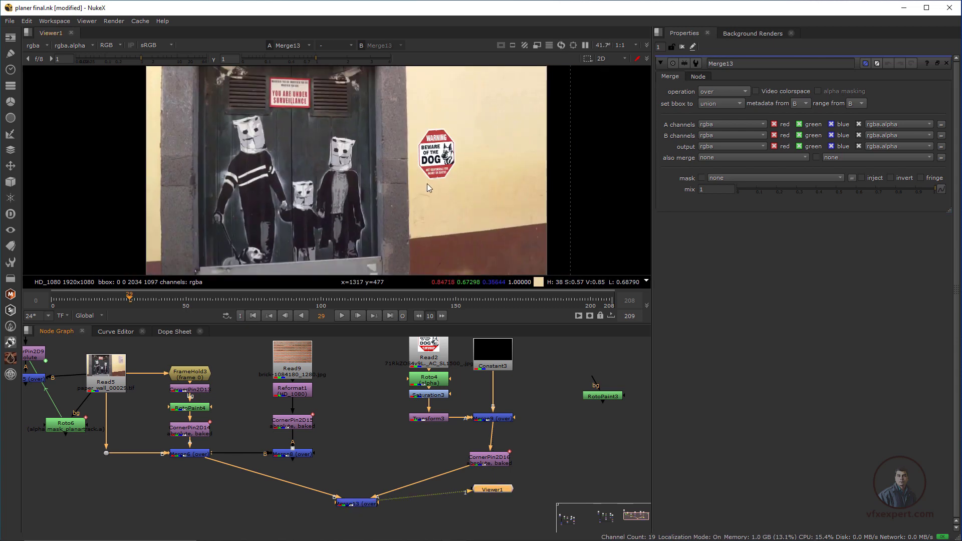
{"action": "middle_click_drag", "start_coordinate": [427, 183], "coordinate": [398, 192]}
{"action": "left_click_drag", "start_coordinate": [178, 293], "coordinate": [415, 301]}
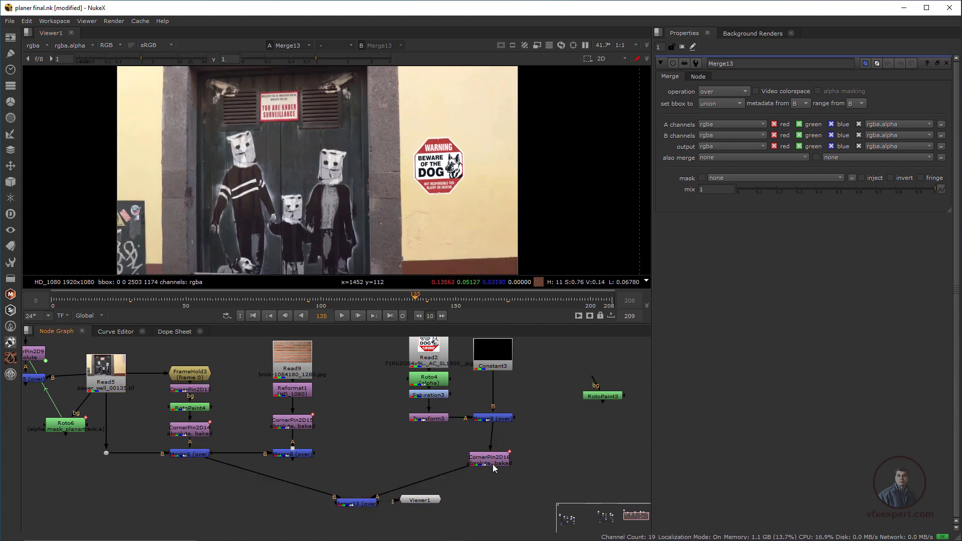
Add a DropShadow node between CornerPin2D16 and Merge13, with the corner pin feeding its main input
{"action": "left_click_drag", "start_coordinate": [487, 464], "coordinate": [492, 464]}
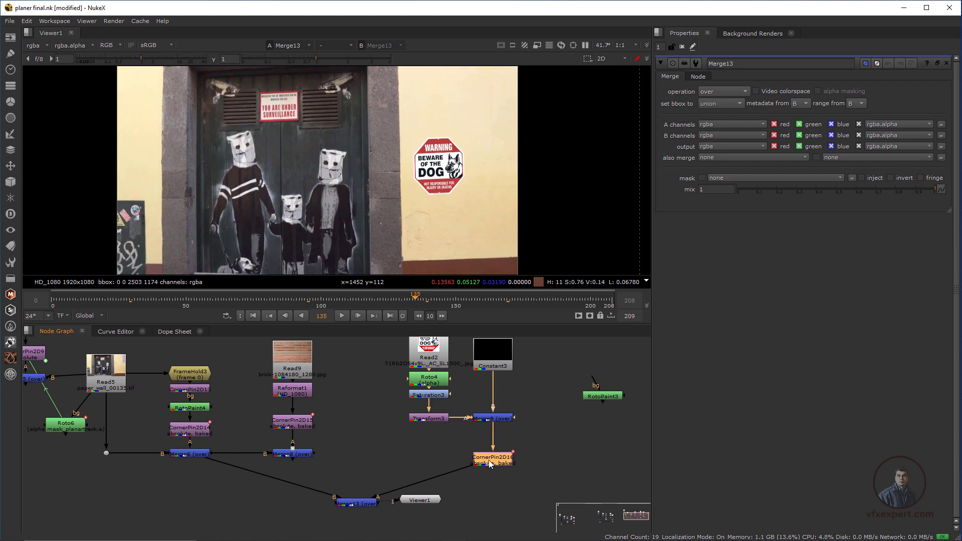
{"action": "key", "text": "Tab"}
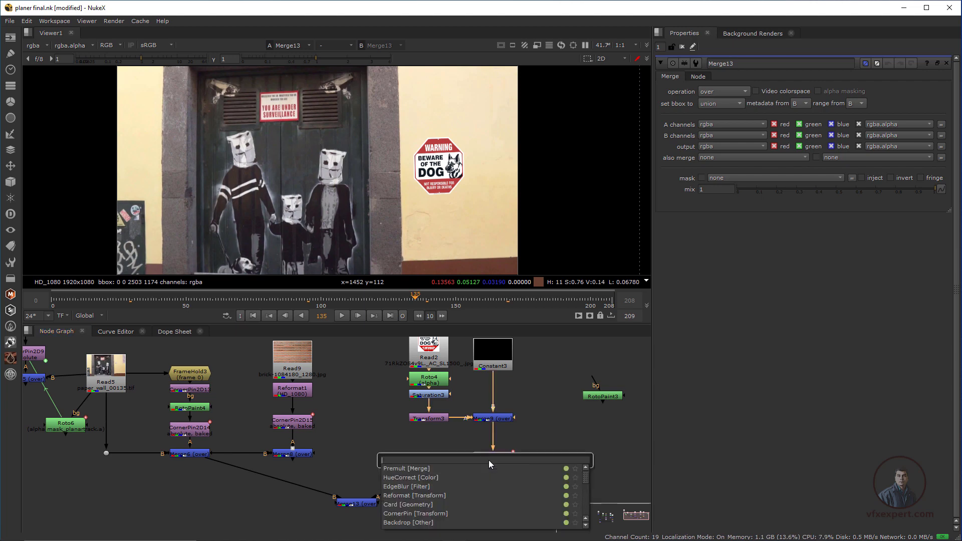
{"action": "type", "text": "drop"}
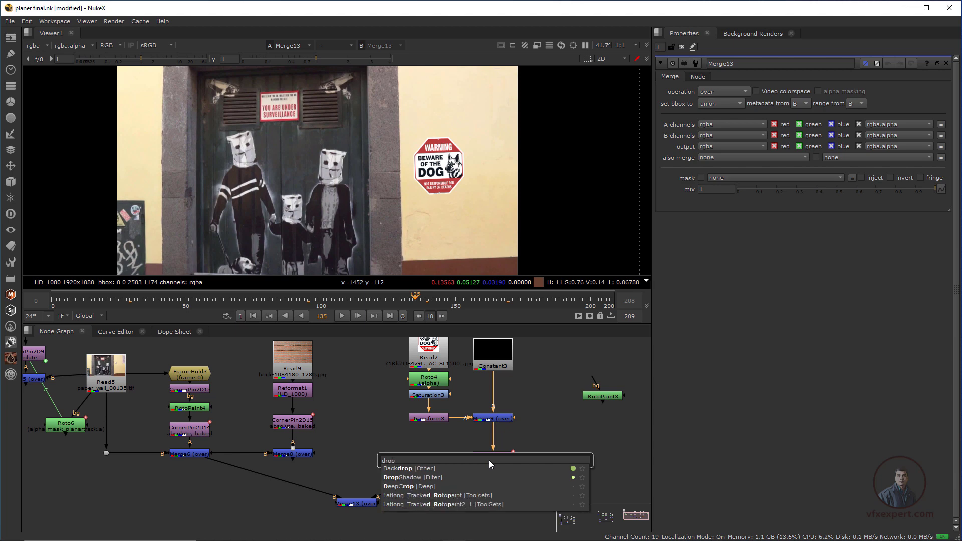
{"action": "left_click", "coordinate": [410, 477]}
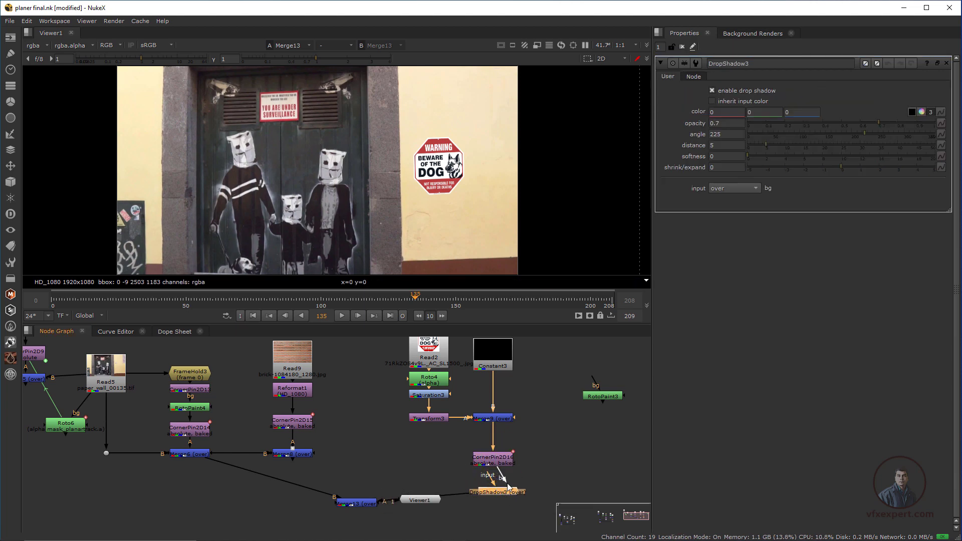
{"action": "left_click_drag", "start_coordinate": [507, 484], "coordinate": [498, 502]}
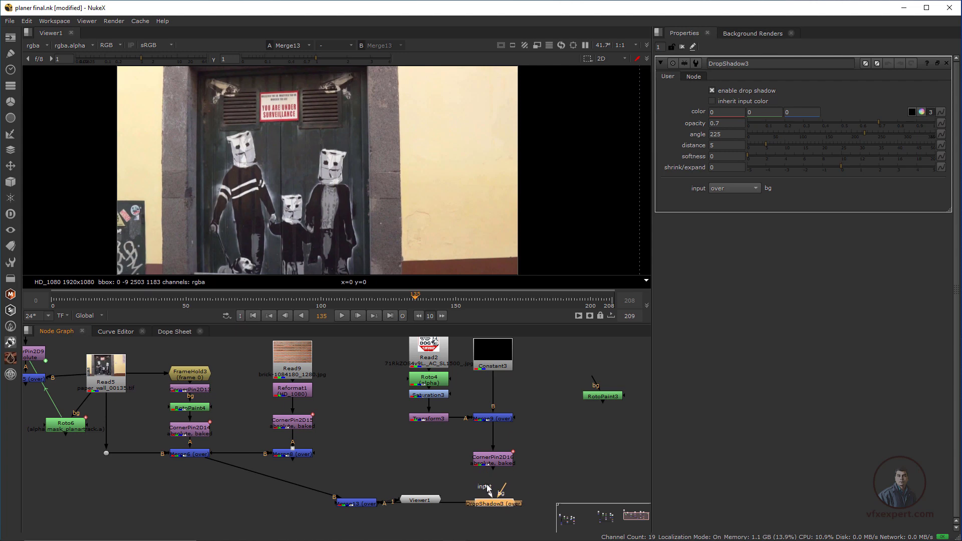
{"action": "left_click_drag", "start_coordinate": [494, 462], "coordinate": [494, 461]}
{"action": "left_click_drag", "start_coordinate": [501, 503], "coordinate": [501, 493]}
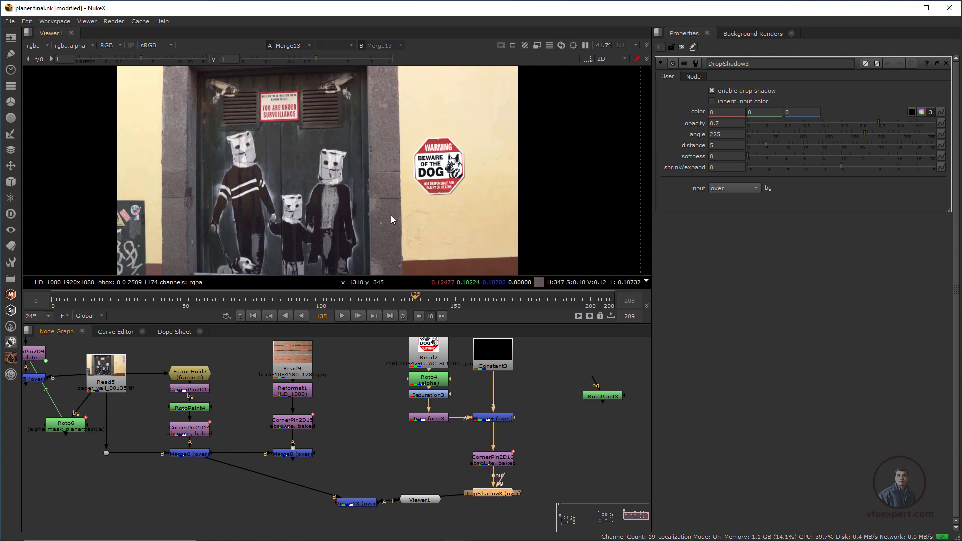
Set the sign's drop shadow to opacity 0.915, angle 300, distance 8.6 and softness 5
{"action": "scroll", "coordinate": [450, 191], "scroll_direction": "up", "scroll_amount": 2}
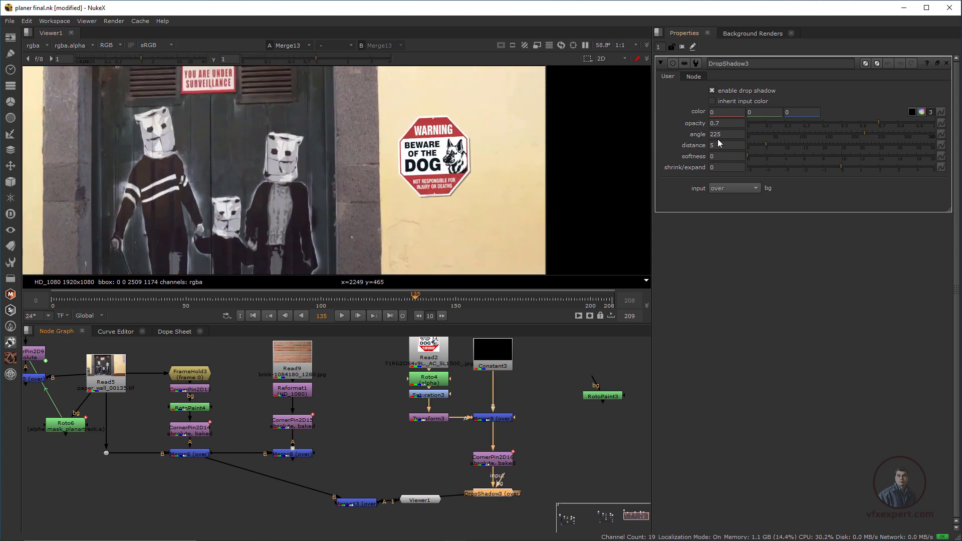
{"action": "left_click", "coordinate": [770, 145]}
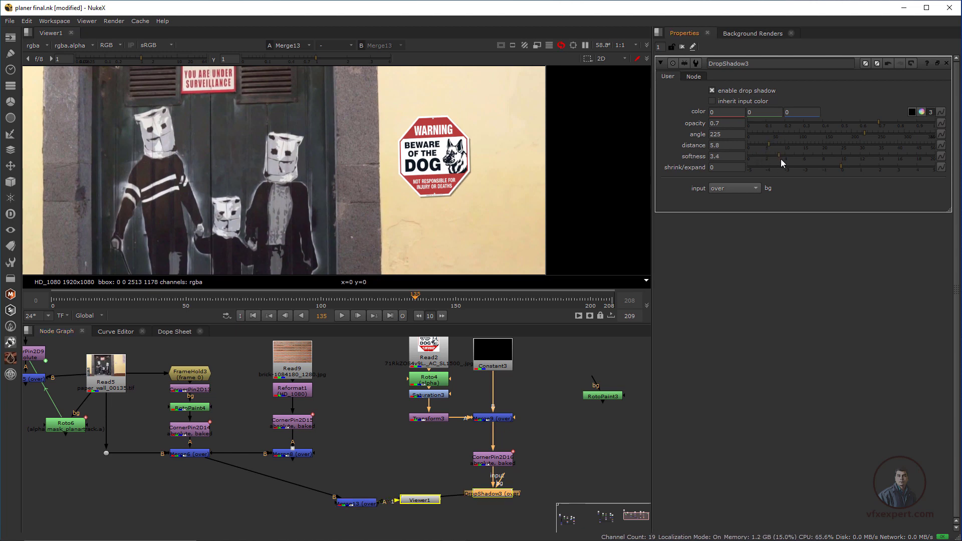
{"action": "left_click", "coordinate": [795, 156]}
{"action": "mouse_move", "coordinate": [900, 128]}
{"action": "left_mouse_down"}
{"action": "mouse_move", "coordinate": [920, 126]}
{"action": "mouse_move", "coordinate": [719, 132]}
{"action": "mouse_move", "coordinate": [903, 145]}
{"action": "left_mouse_up"}
{"action": "left_click", "coordinate": [776, 145]}
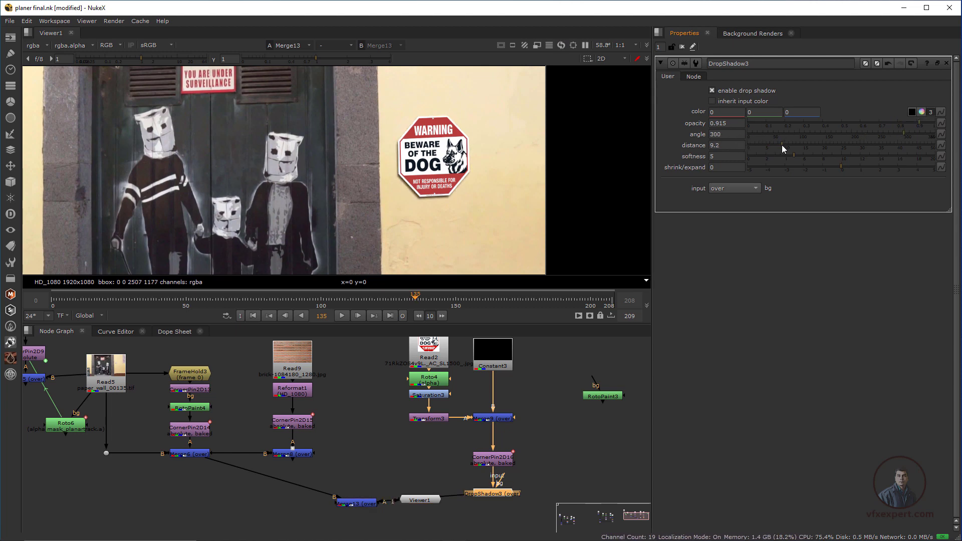
{"action": "key", "text": "f"}
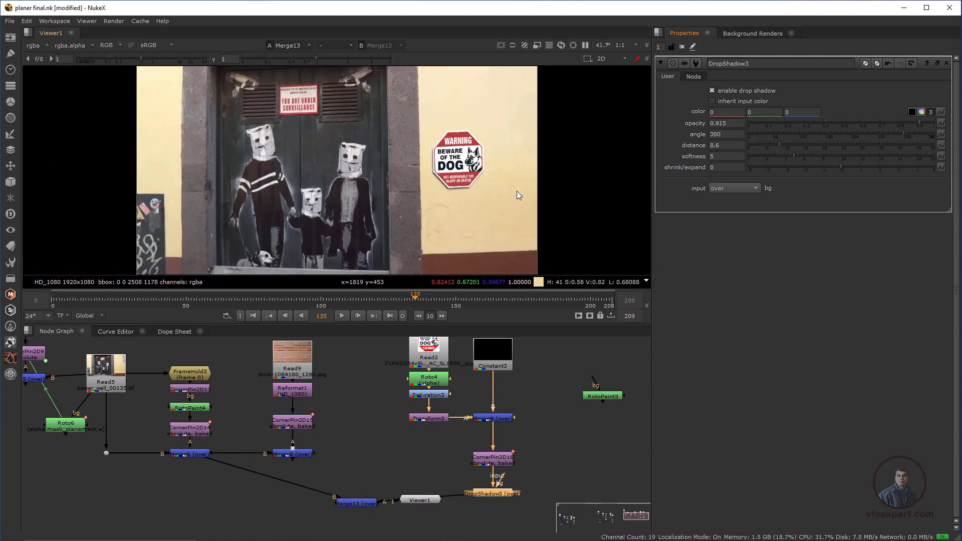
Scrub to frame 148 and insert a CornerPin node between Saturation3 and Transform3 in the dog sign branch
{"action": "left_click", "coordinate": [383, 302]}
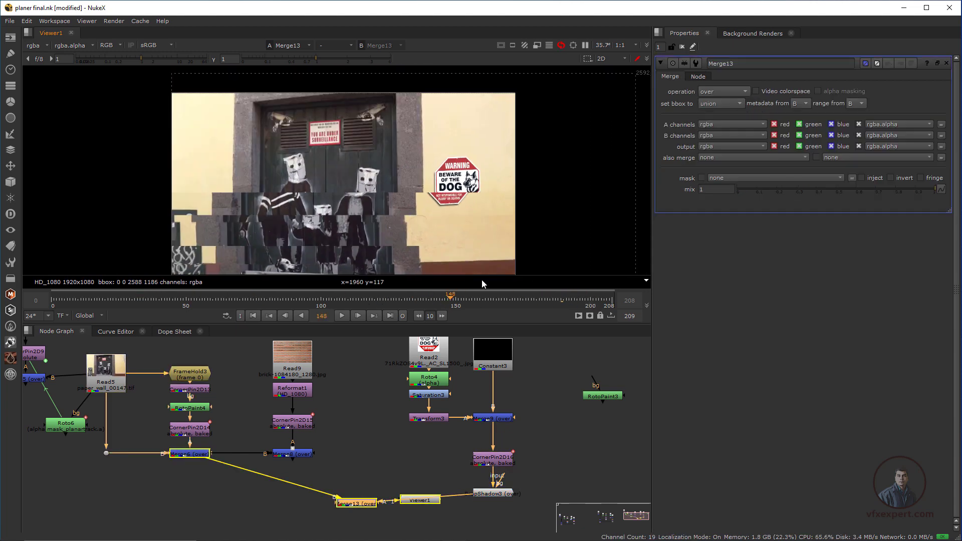
{"action": "left_click", "coordinate": [540, 302]}
{"action": "left_click_drag", "start_coordinate": [540, 300], "coordinate": [450, 299]}
{"action": "scroll", "coordinate": [436, 192], "scroll_direction": "up", "scroll_amount": 1}
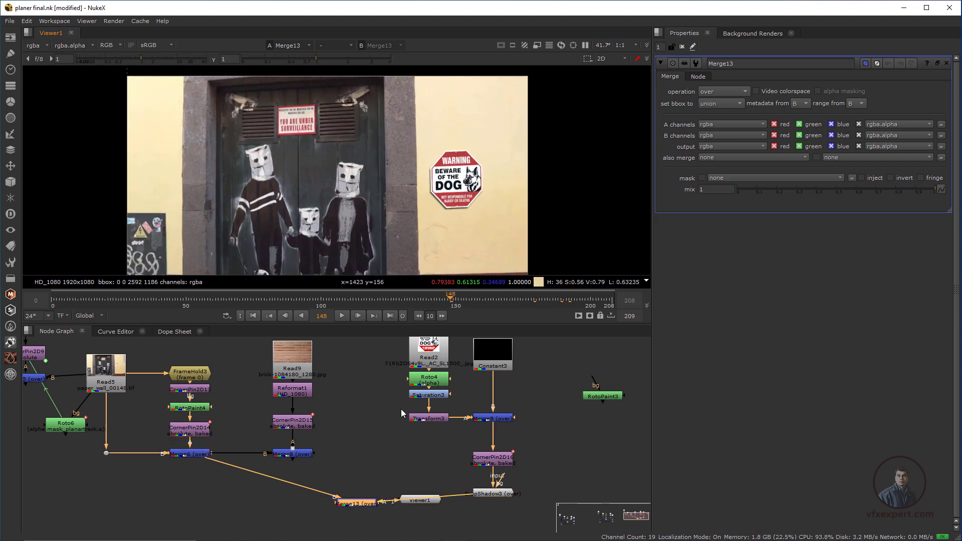
{"action": "middle_click_drag", "start_coordinate": [464, 405], "coordinate": [476, 452]}
{"action": "left_click", "coordinate": [446, 447]}
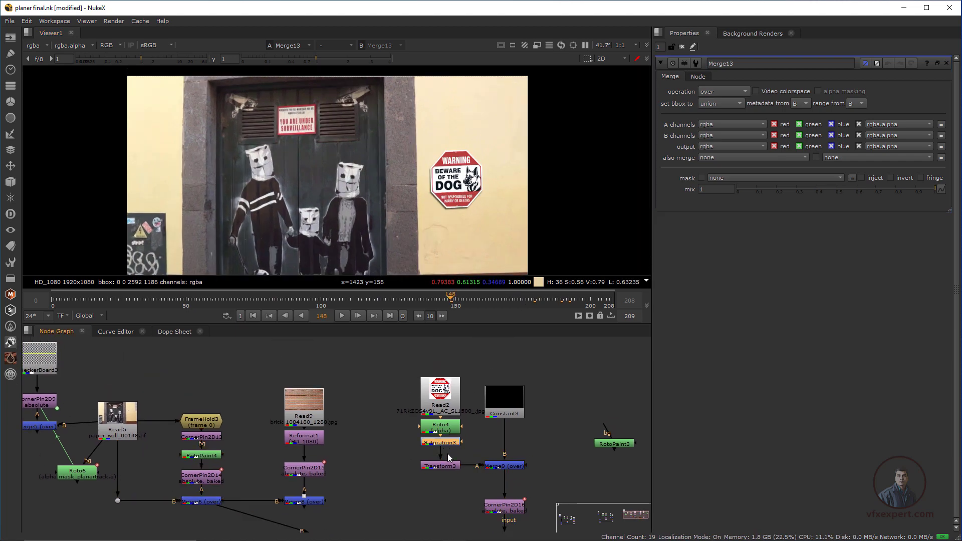
{"action": "key", "text": "Tab"}
{"action": "type", "text": "cor"}
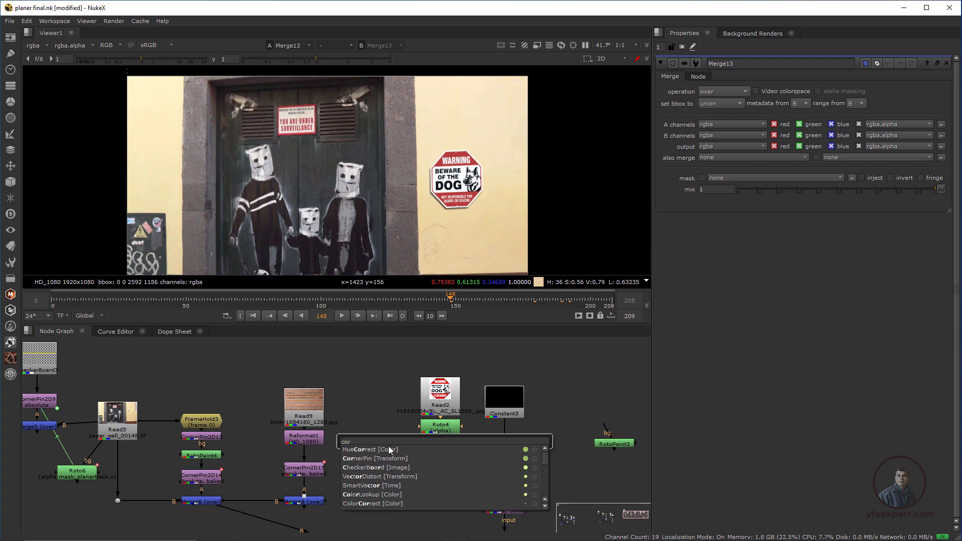
{"action": "left_click", "coordinate": [372, 457]}
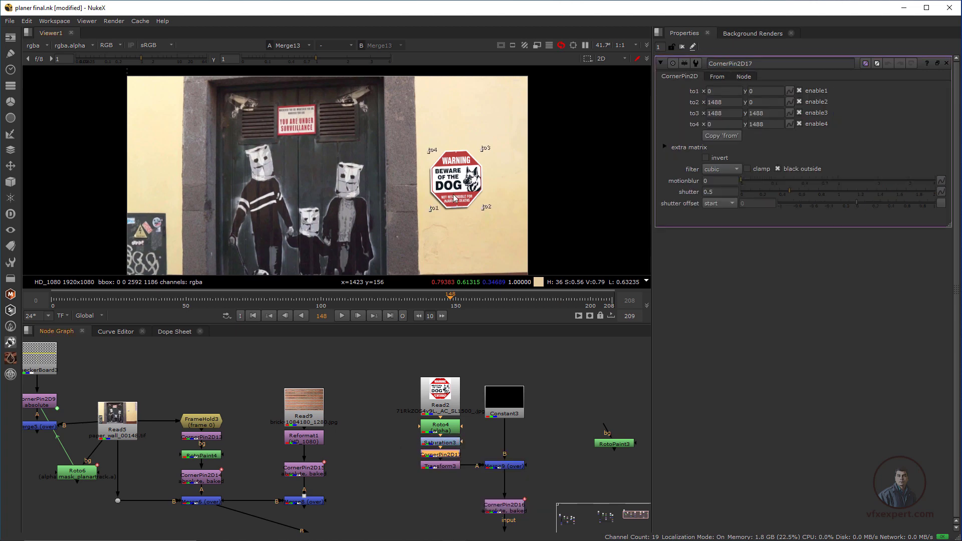
Widen the dog sign by moving corner to2 to 1650, -60 and corner to3 to 1680, 1450, and check it at frame 151
{"action": "left_click_drag", "start_coordinate": [486, 152], "coordinate": [490, 149]}
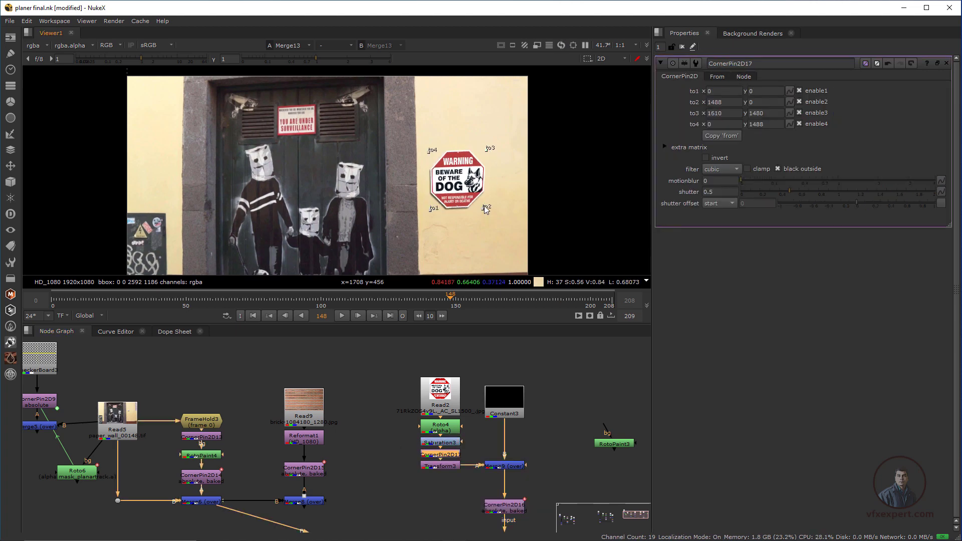
{"action": "left_click_drag", "start_coordinate": [483, 206], "coordinate": [487, 209]}
{"action": "left_click", "coordinate": [253, 316]}
{"action": "left_click_drag", "start_coordinate": [429, 148], "coordinate": [434, 146]}
{"action": "left_click_drag", "start_coordinate": [428, 198], "coordinate": [437, 203]}
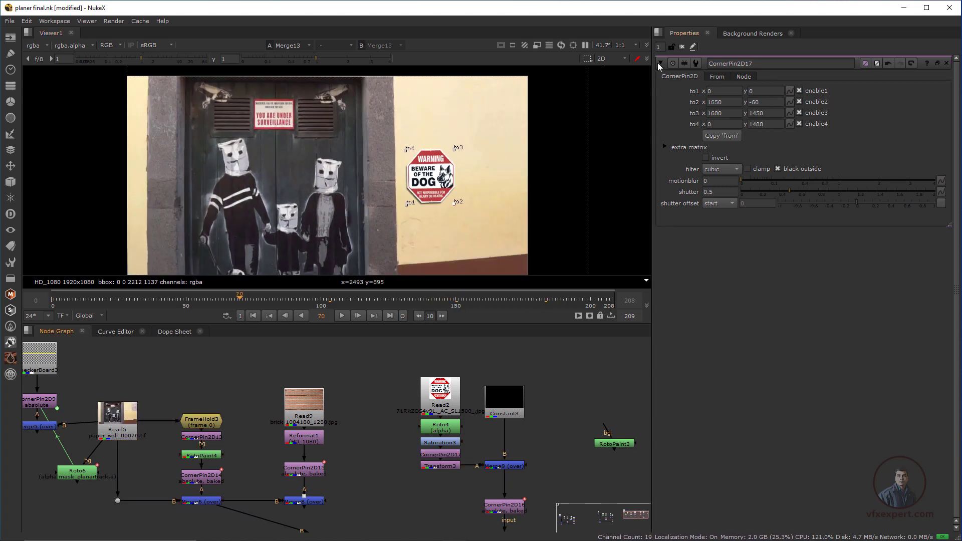
{"action": "left_click", "coordinate": [661, 64]}
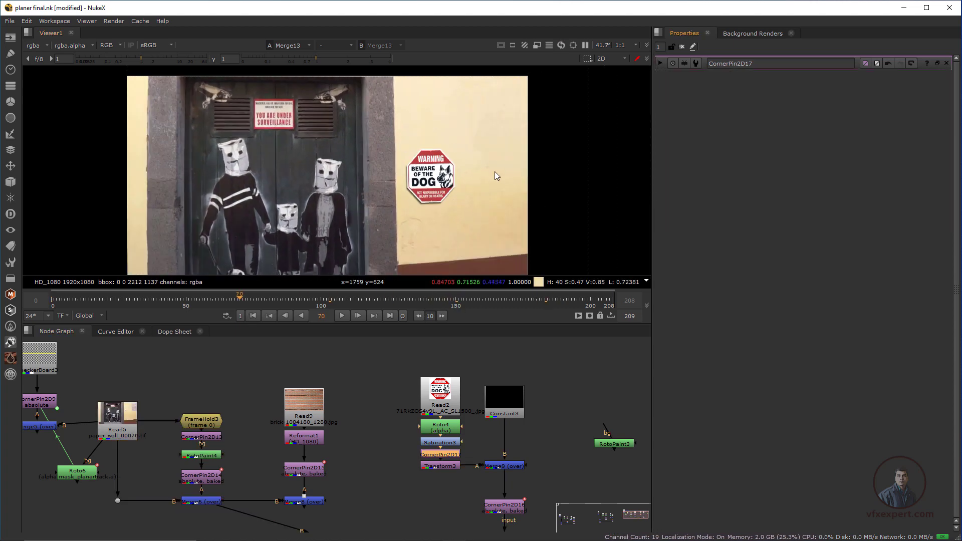
{"action": "mouse_move", "coordinate": [470, 301]}
{"action": "left_mouse_down"}
{"action": "mouse_move", "coordinate": [434, 300]}
{"action": "mouse_move", "coordinate": [458, 300]}
{"action": "left_mouse_up"}
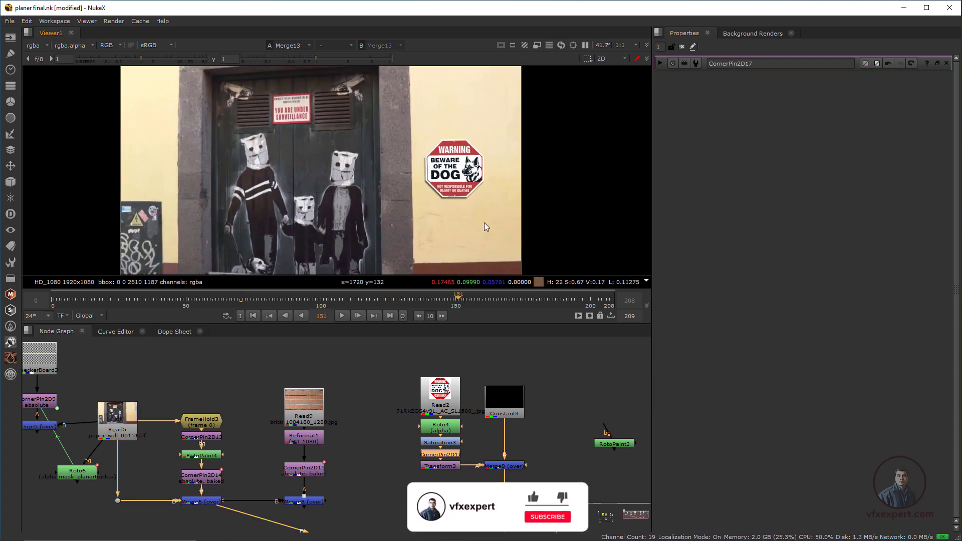
{"action": "scroll", "coordinate": [477, 203], "scroll_direction": "down", "scroll_amount": 1}
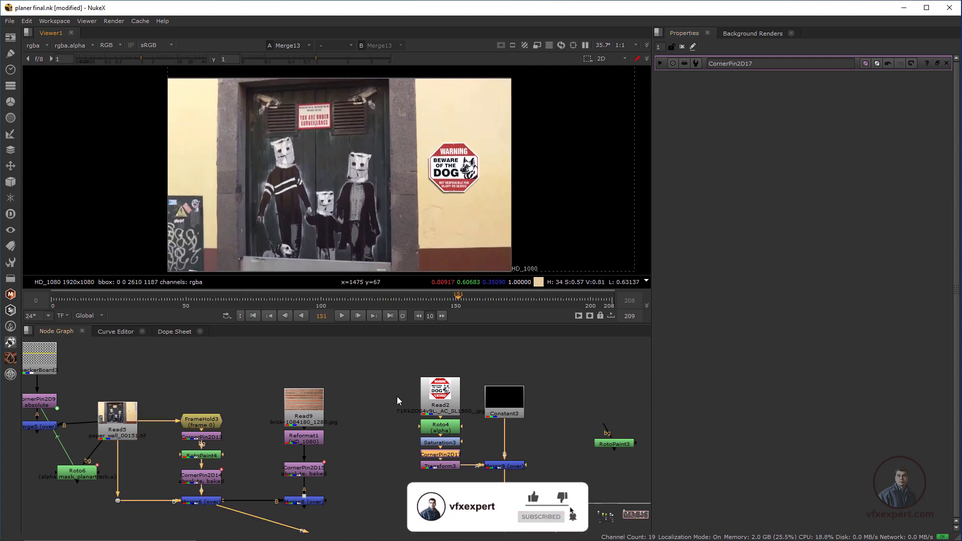
Composite the shadowed sign over Merge8's brick wall with a new Merge node, B on Merge8 and A on DropShadow3, and view it at frame 140
{"action": "scroll", "coordinate": [330, 441], "scroll_direction": "down", "scroll_amount": 1}
{"action": "scroll", "coordinate": [337, 466], "scroll_direction": "up", "scroll_amount": 2}
{"action": "middle_click_drag", "start_coordinate": [340, 471], "coordinate": [357, 399]}
{"action": "left_click", "coordinate": [358, 399]}
{"action": "left_click", "coordinate": [320, 420]}
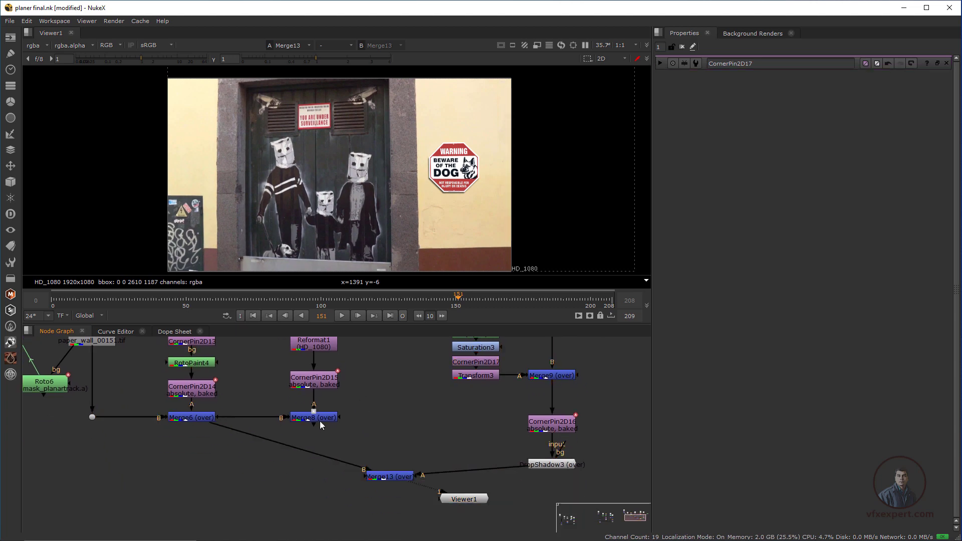
{"action": "key", "text": "1"}
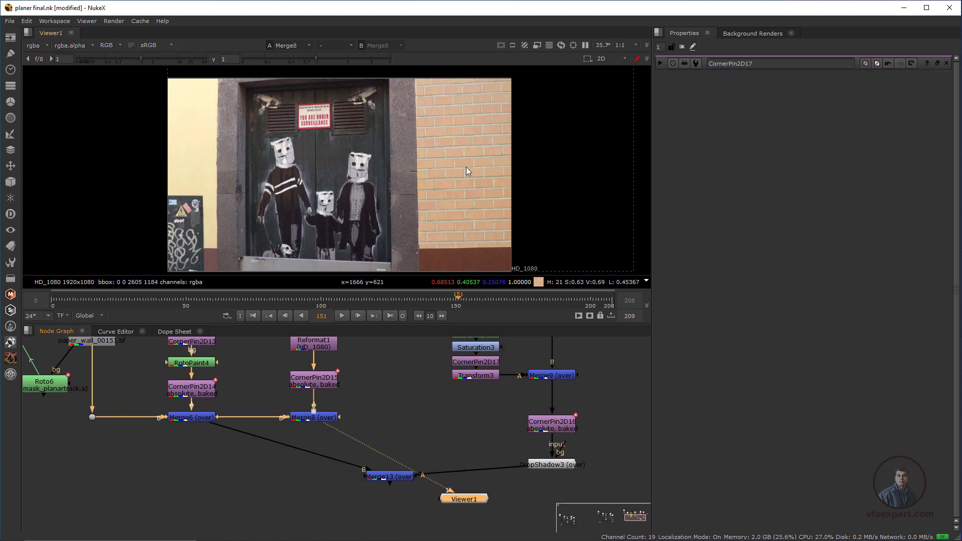
{"action": "scroll", "coordinate": [466, 166], "scroll_direction": "down", "scroll_amount": 2}
{"action": "left_click_drag", "start_coordinate": [355, 299], "coordinate": [417, 314]}
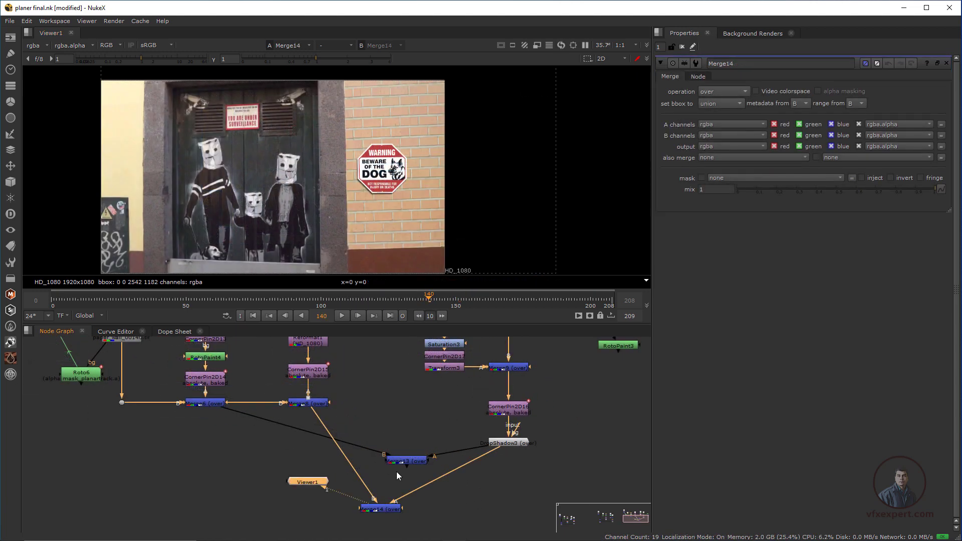
View Merge13 through the viewer's second input and scrub through the shot to examine the sign on the plain wall
{"action": "left_click", "coordinate": [400, 464]}
{"action": "key", "text": "2"}
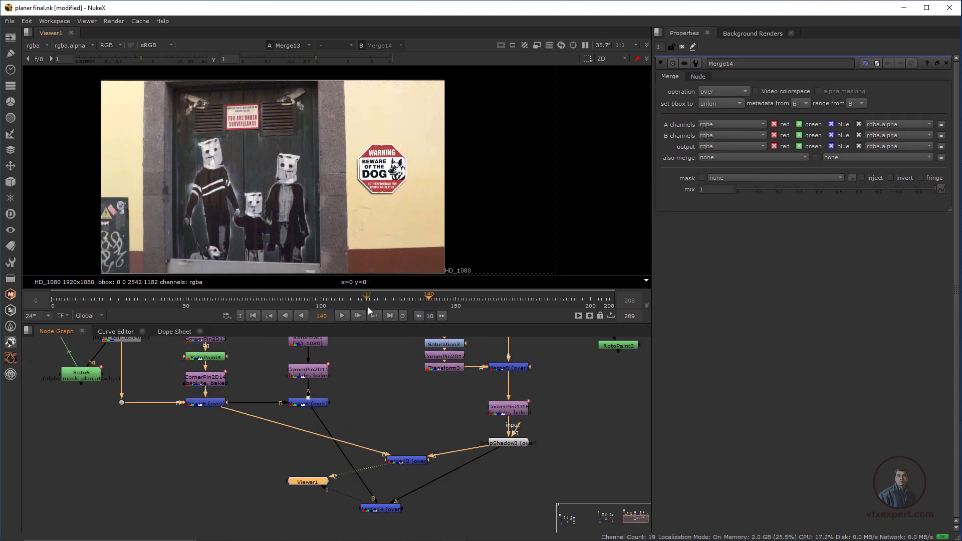
{"action": "left_click_drag", "start_coordinate": [368, 304], "coordinate": [339, 215]}
{"action": "left_click_drag", "start_coordinate": [458, 290], "coordinate": [469, 292]}
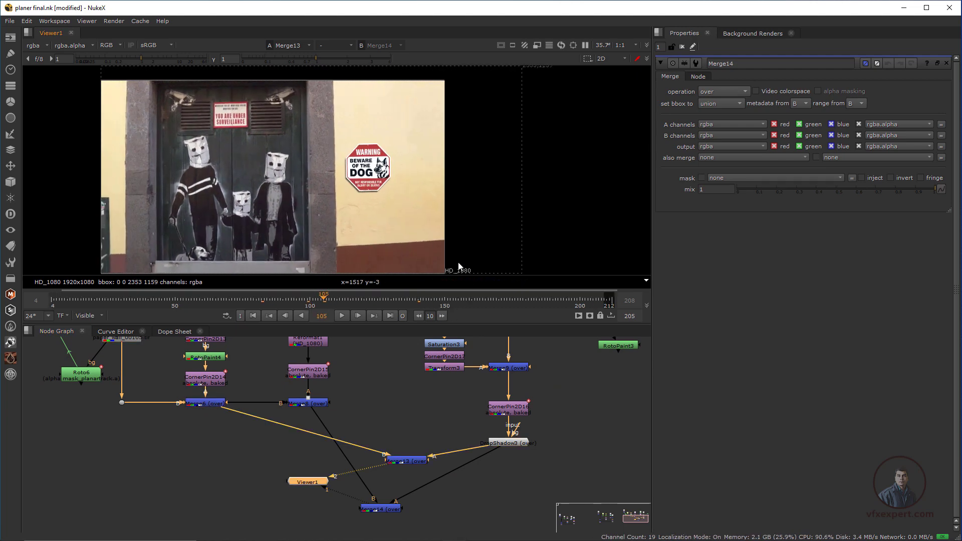
{"action": "scroll", "coordinate": [339, 182], "scroll_direction": "down", "scroll_amount": 1}
{"action": "scroll", "coordinate": [339, 187], "scroll_direction": "up", "scroll_amount": 1}
{"action": "scroll", "coordinate": [416, 422], "scroll_direction": "down", "scroll_amount": 1}
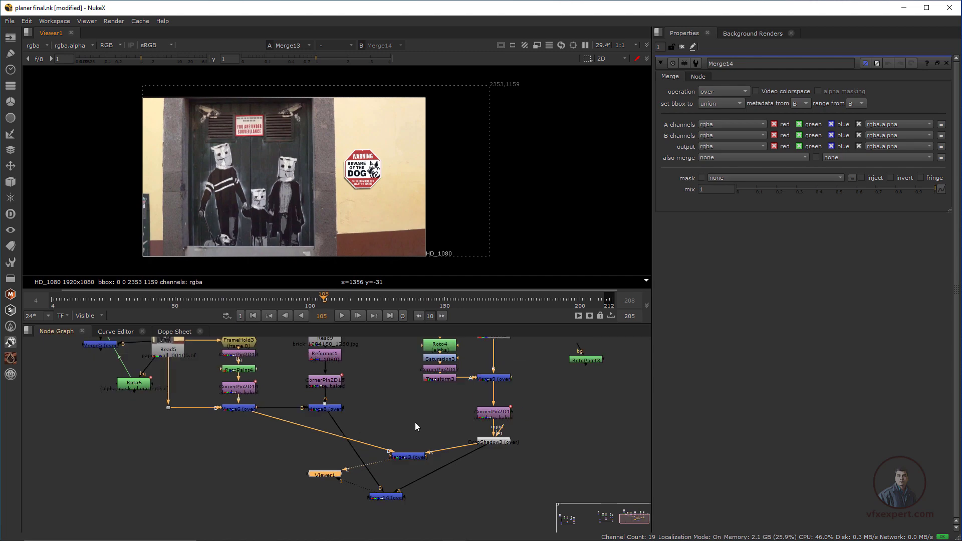
{"action": "middle_click_drag", "start_coordinate": [416, 424], "coordinate": [431, 474]}
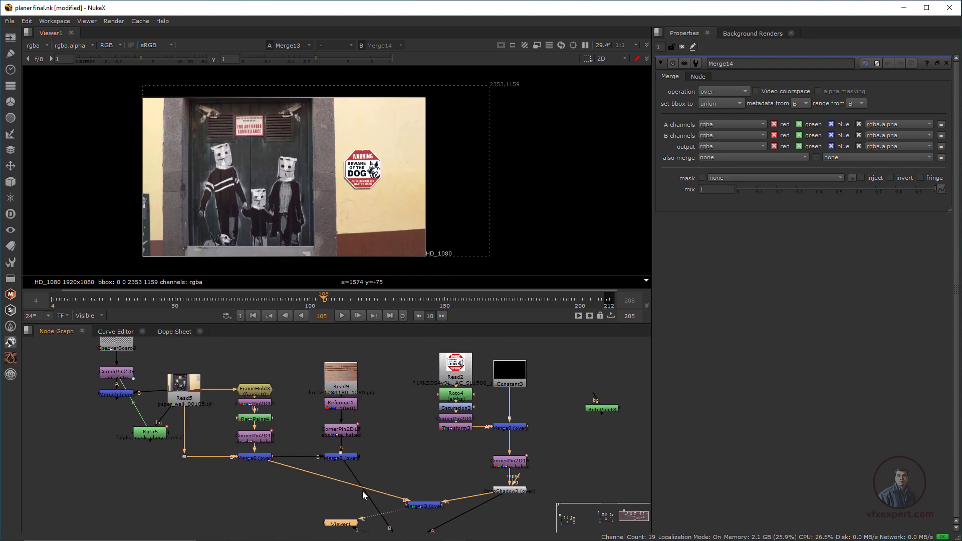
{"action": "middle_click_drag", "start_coordinate": [506, 454], "coordinate": [492, 443]}
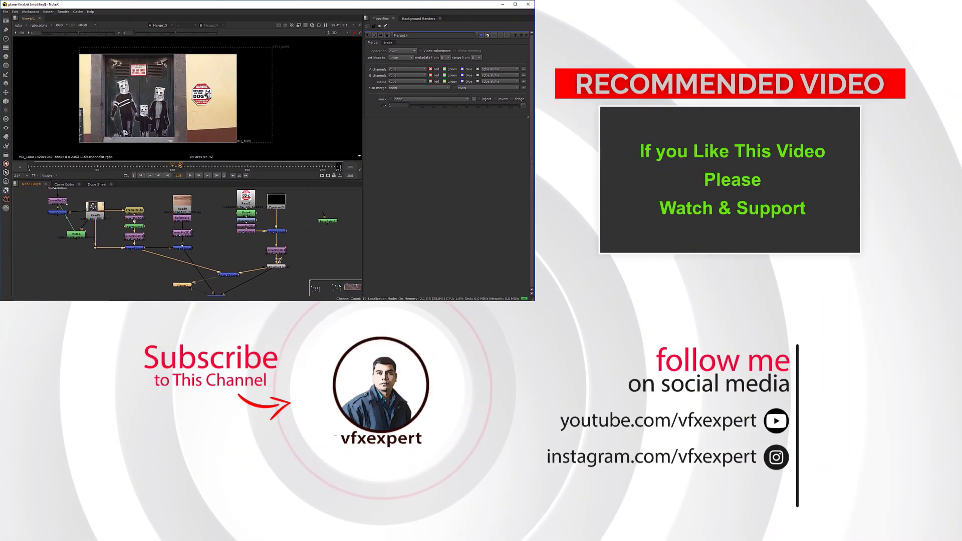
{"action": "scroll", "coordinate": [189, 111], "scroll_direction": "up", "scroll_amount": 1}
{"action": "left_click", "coordinate": [224, 168]}
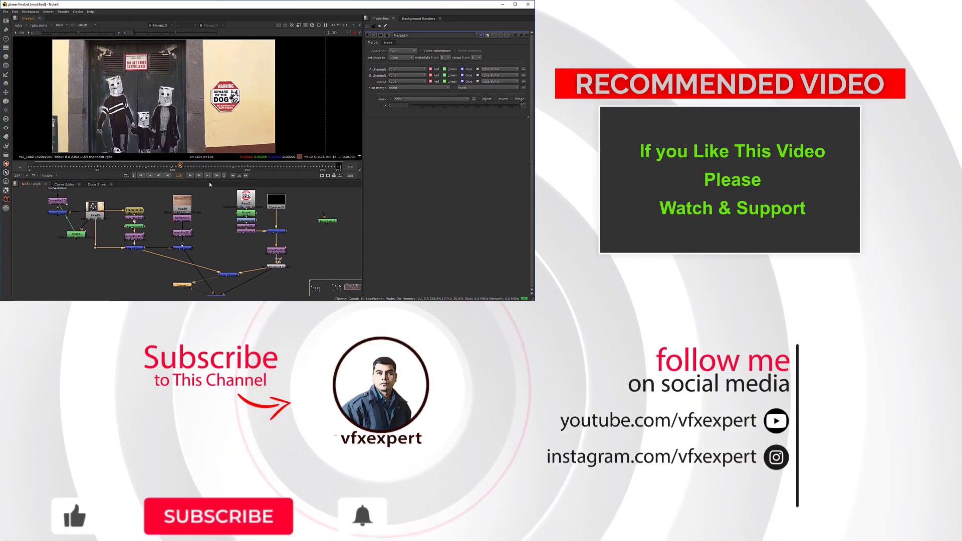